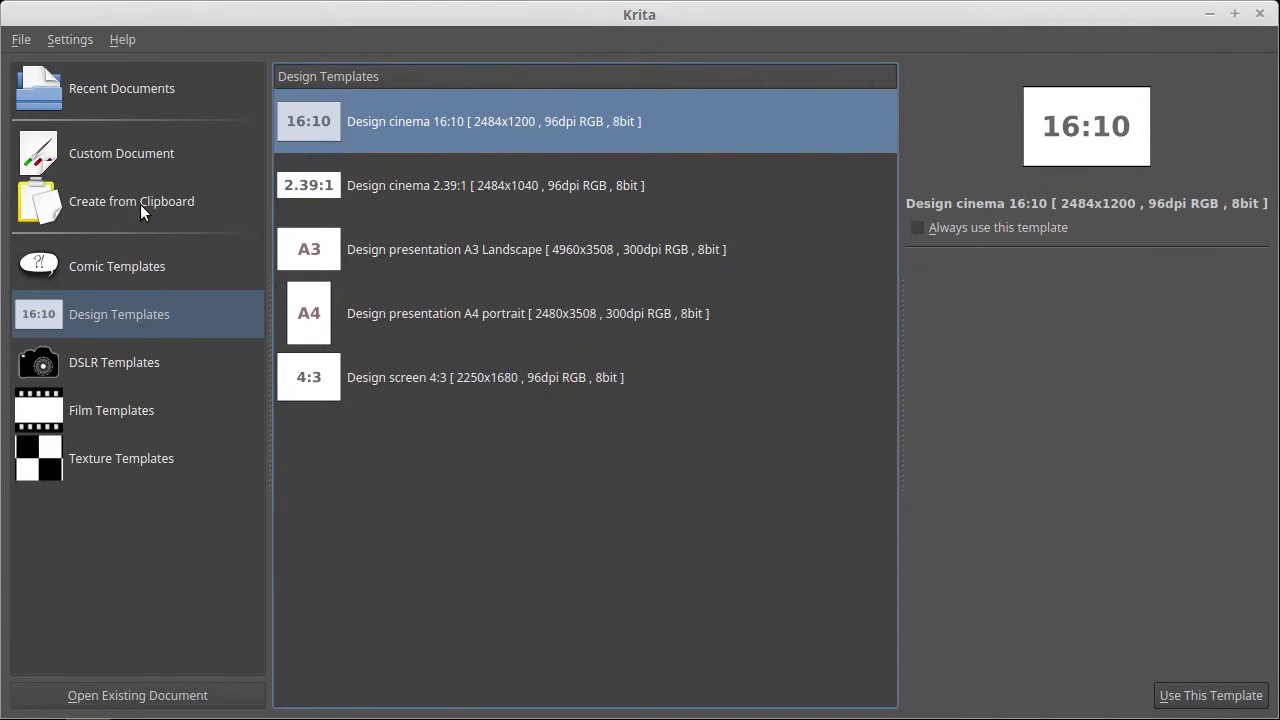
Create a custom 64 x 64 px document at 92 ppi in 8-bit RGB with a white canvas
{"action": "left_click", "coordinate": [135, 153]}
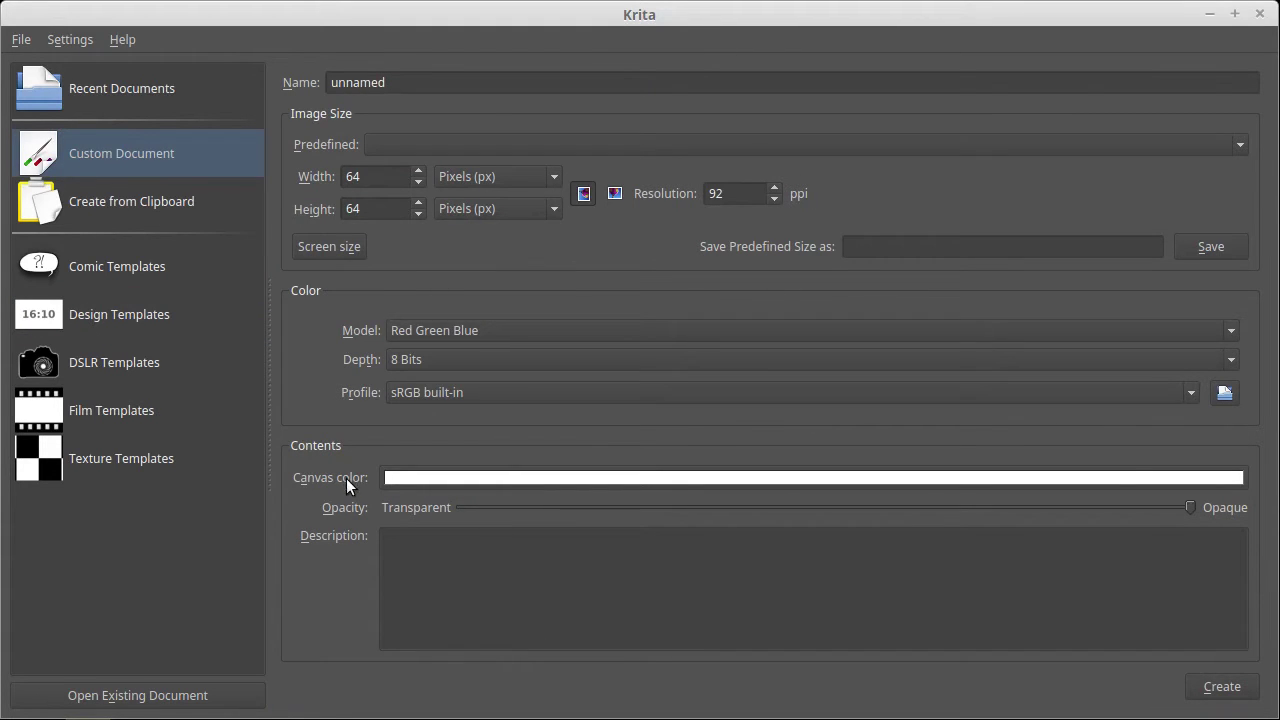
{"action": "left_click", "coordinate": [1220, 690]}
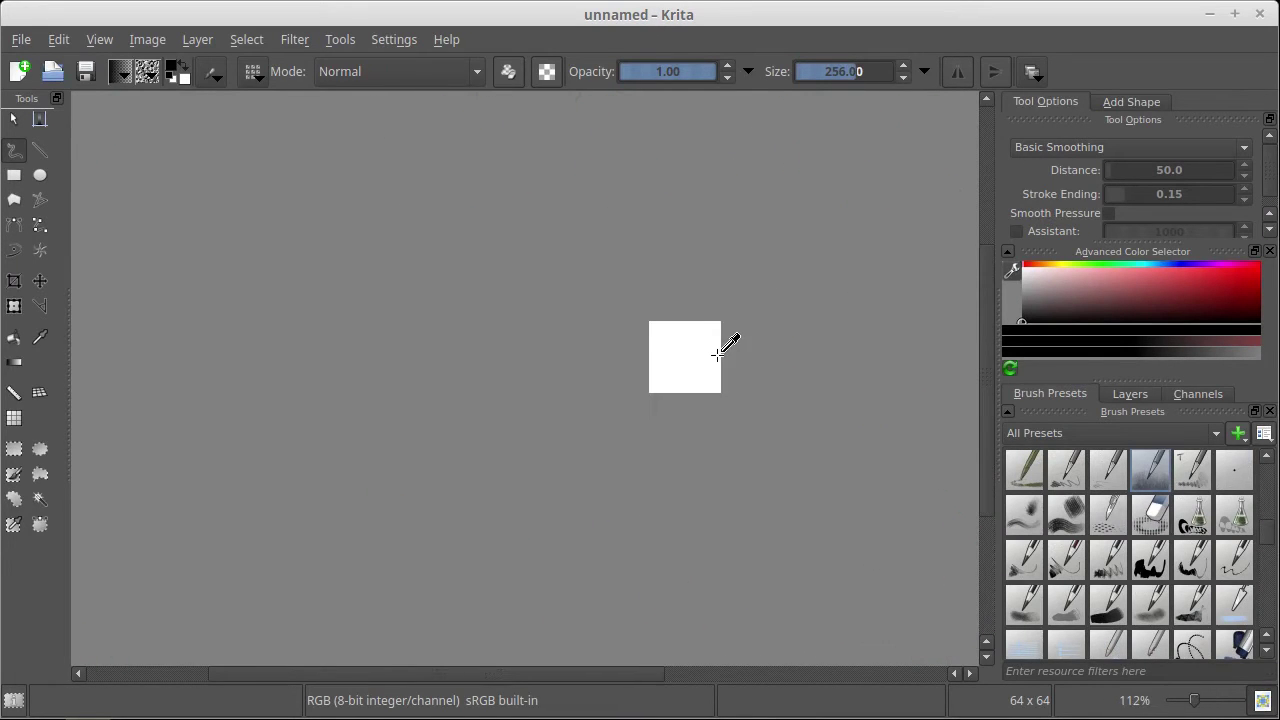
{"action": "scroll", "coordinate": [717, 355], "scroll_direction": "up", "scroll_amount": 3}
{"action": "scroll", "coordinate": [709, 353], "scroll_direction": "down", "scroll_amount": 2}
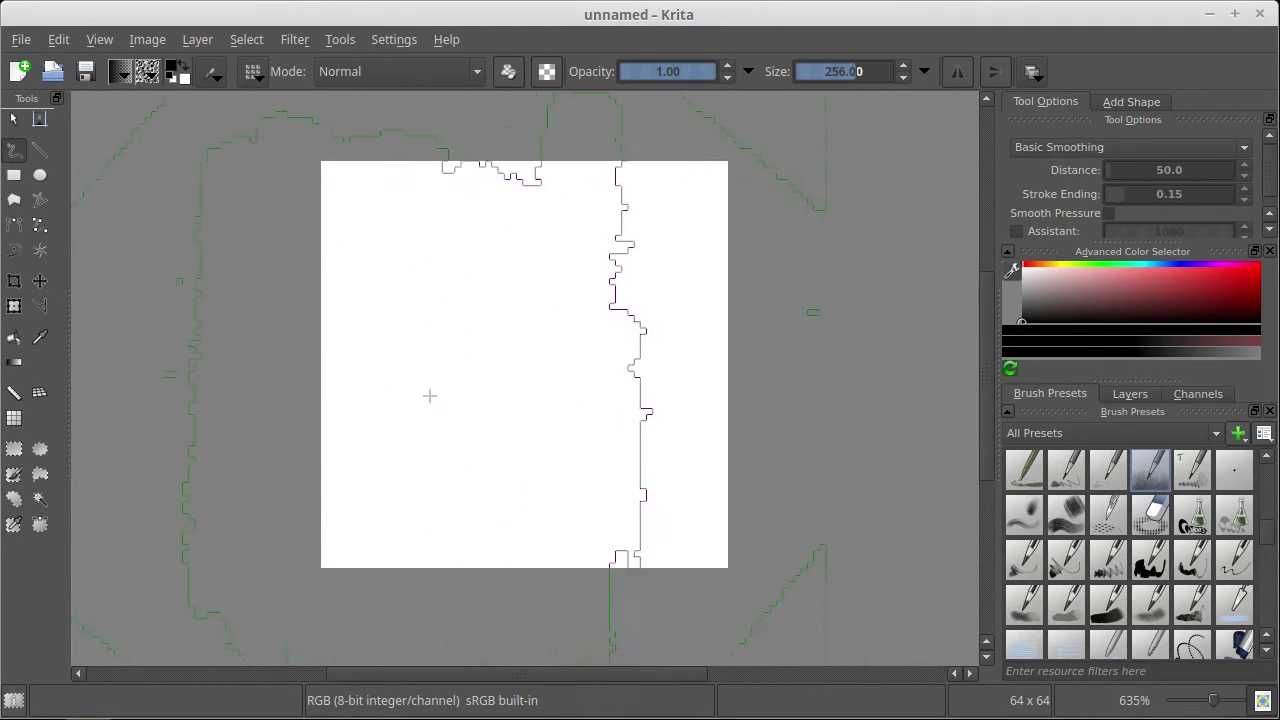
Check the OpenGL setting in the display preferences by switching it off and on again, leaving it enabled
{"action": "left_click", "coordinate": [29, 44]}
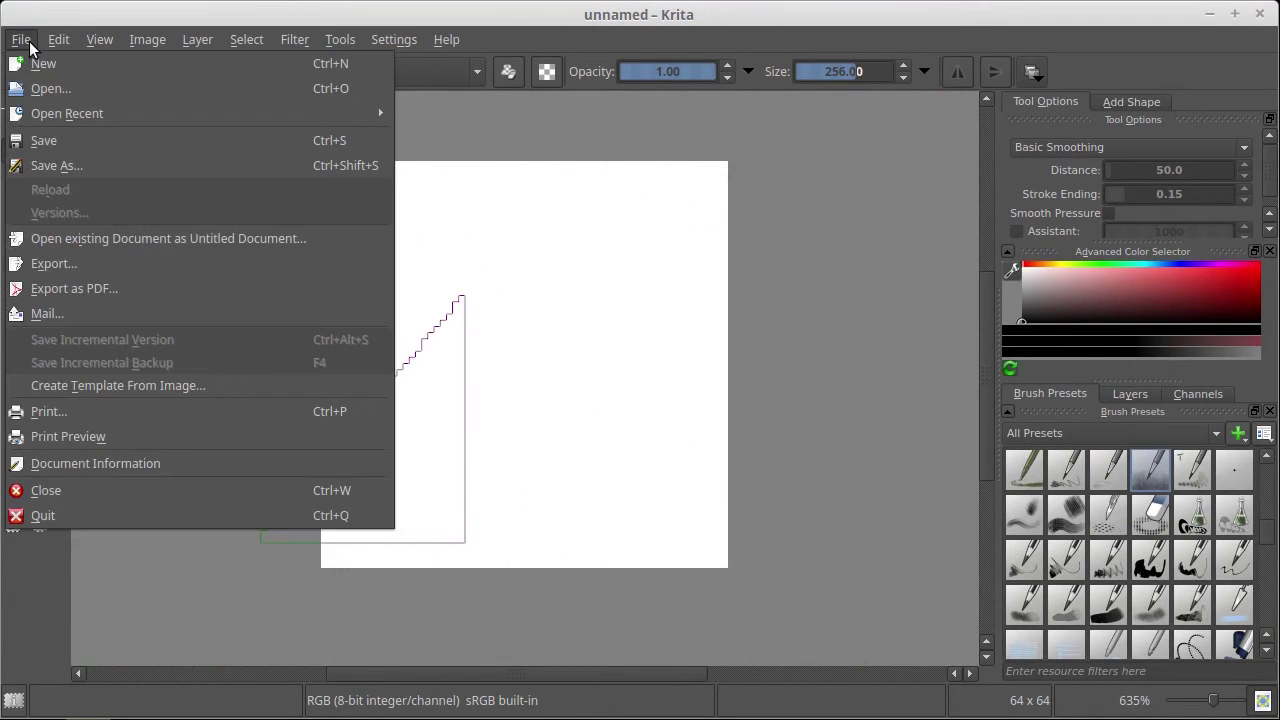
{"action": "mouse_move", "coordinate": [45, 46]}
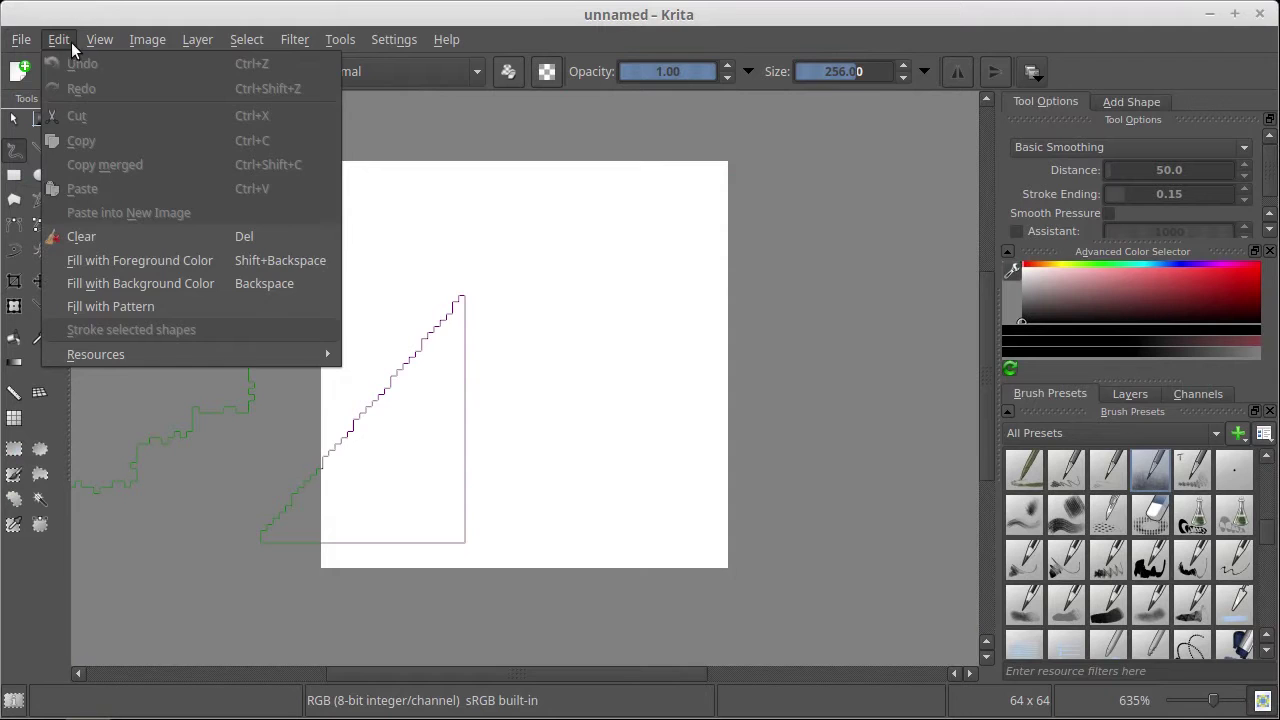
{"action": "mouse_move", "coordinate": [400, 45]}
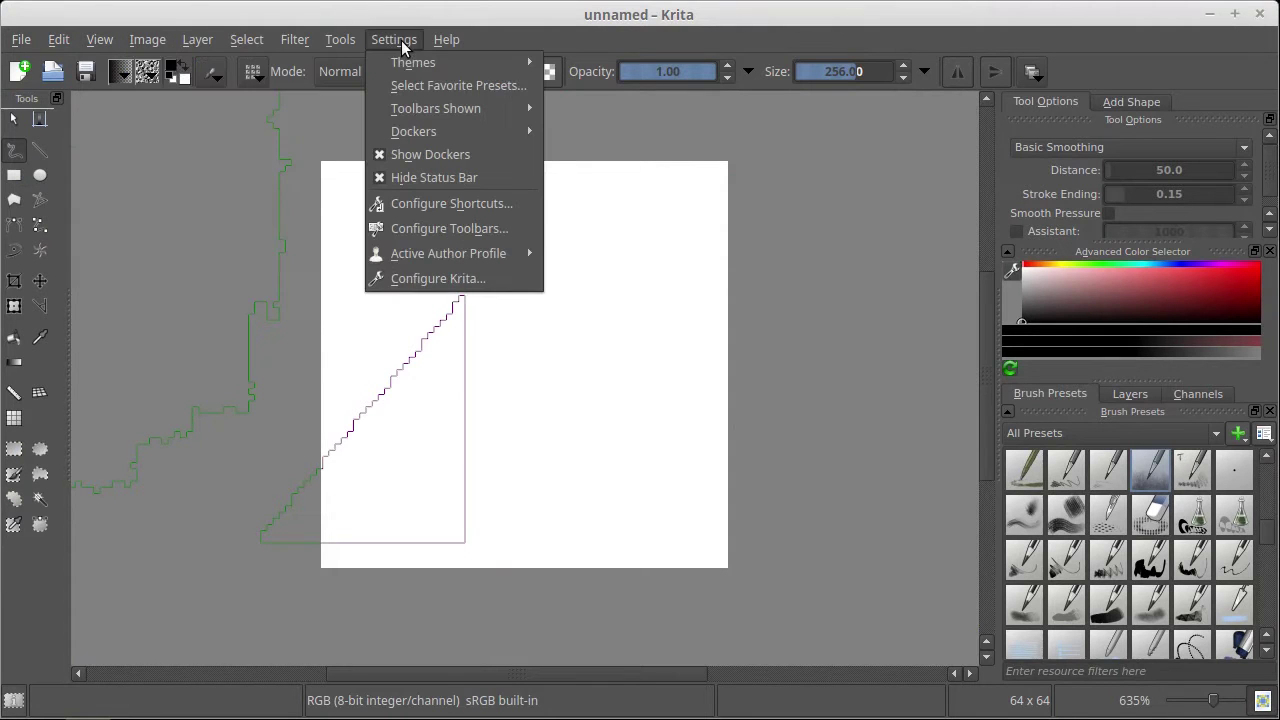
{"action": "left_click", "coordinate": [478, 281]}
{"action": "left_click_drag", "start_coordinate": [884, 268], "coordinate": [480, 55]}
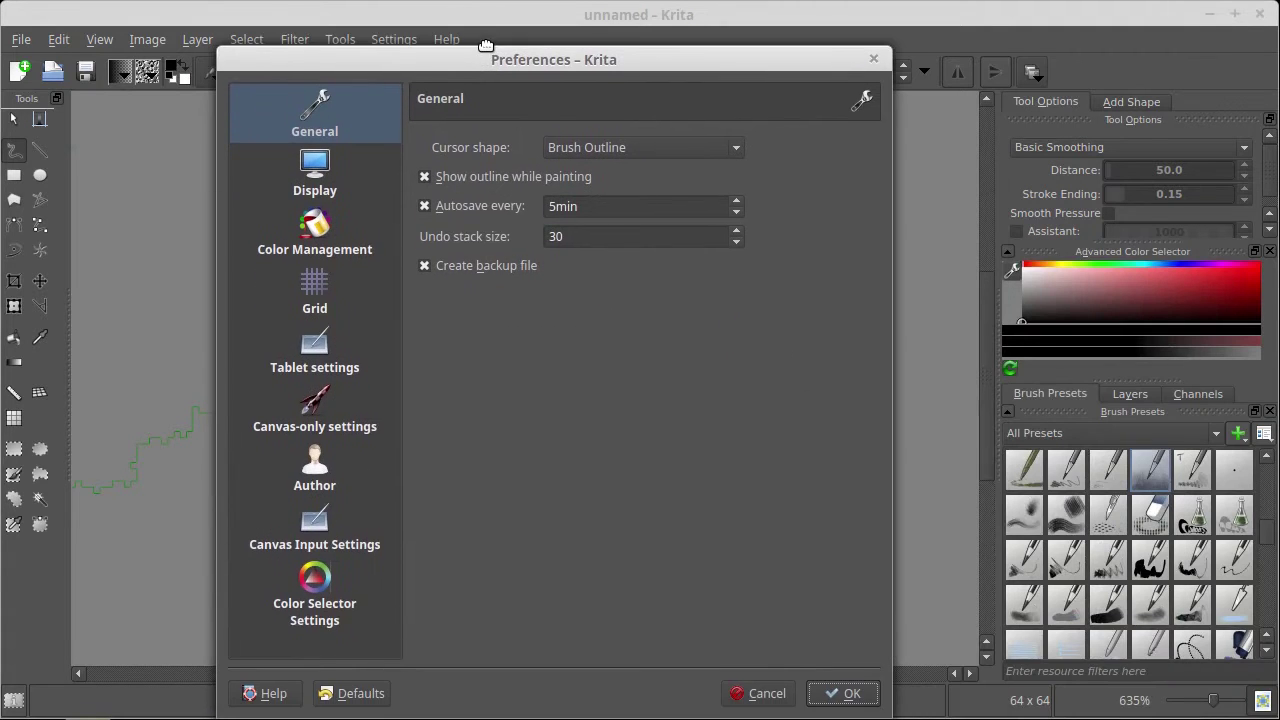
{"action": "left_click", "coordinate": [312, 175]}
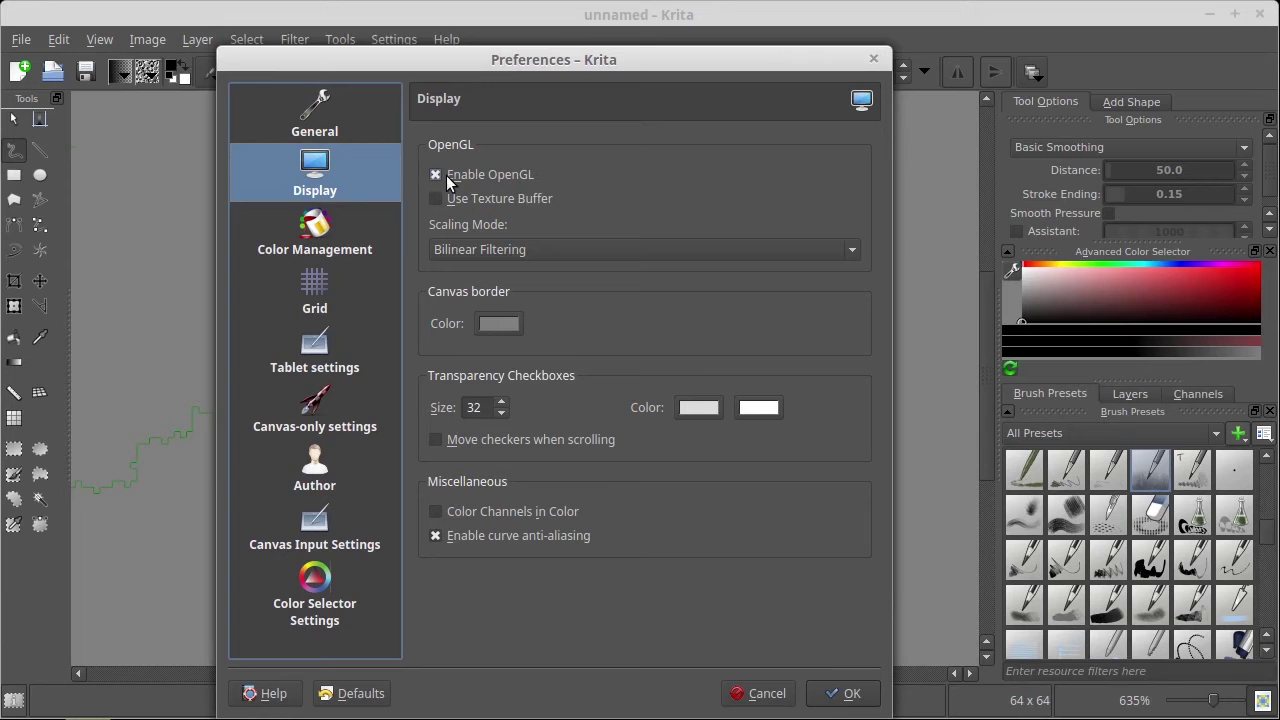
{"action": "left_click", "coordinate": [439, 174]}
{"action": "left_click", "coordinate": [439, 174]}
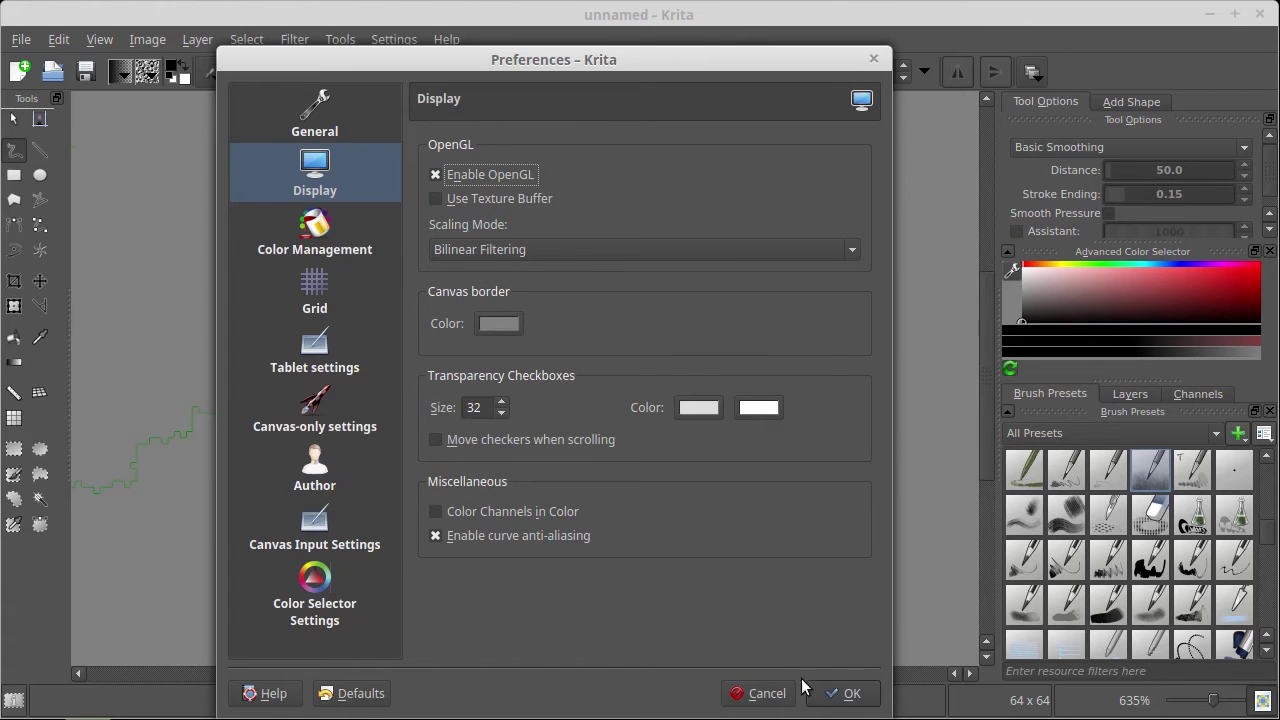
{"action": "left_click", "coordinate": [840, 693]}
Try Wrap Around Mode on the blank canvas and switch it off again
{"action": "scroll", "coordinate": [608, 440], "scroll_direction": "down", "scroll_amount": 4}
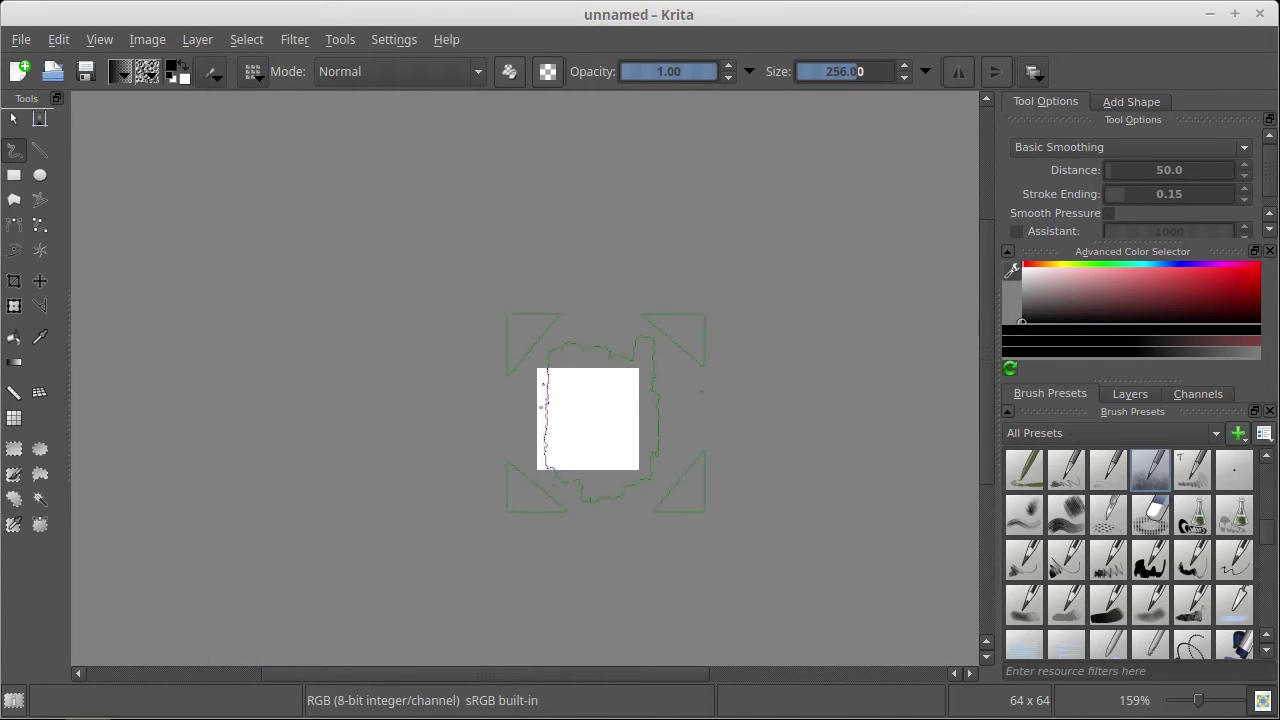
{"action": "key", "text": "w"}
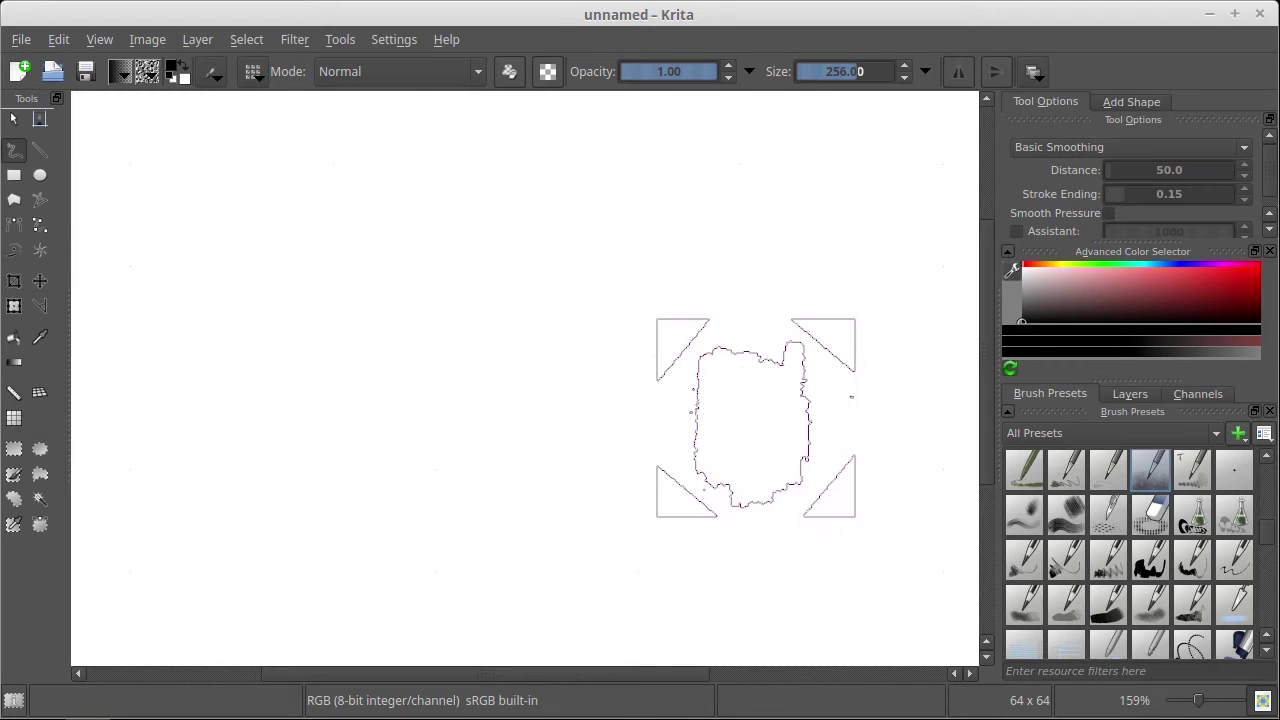
{"action": "scroll", "coordinate": [605, 403], "scroll_direction": "up", "scroll_amount": 3}
{"action": "scroll", "coordinate": [607, 400], "scroll_direction": "up", "scroll_amount": 2}
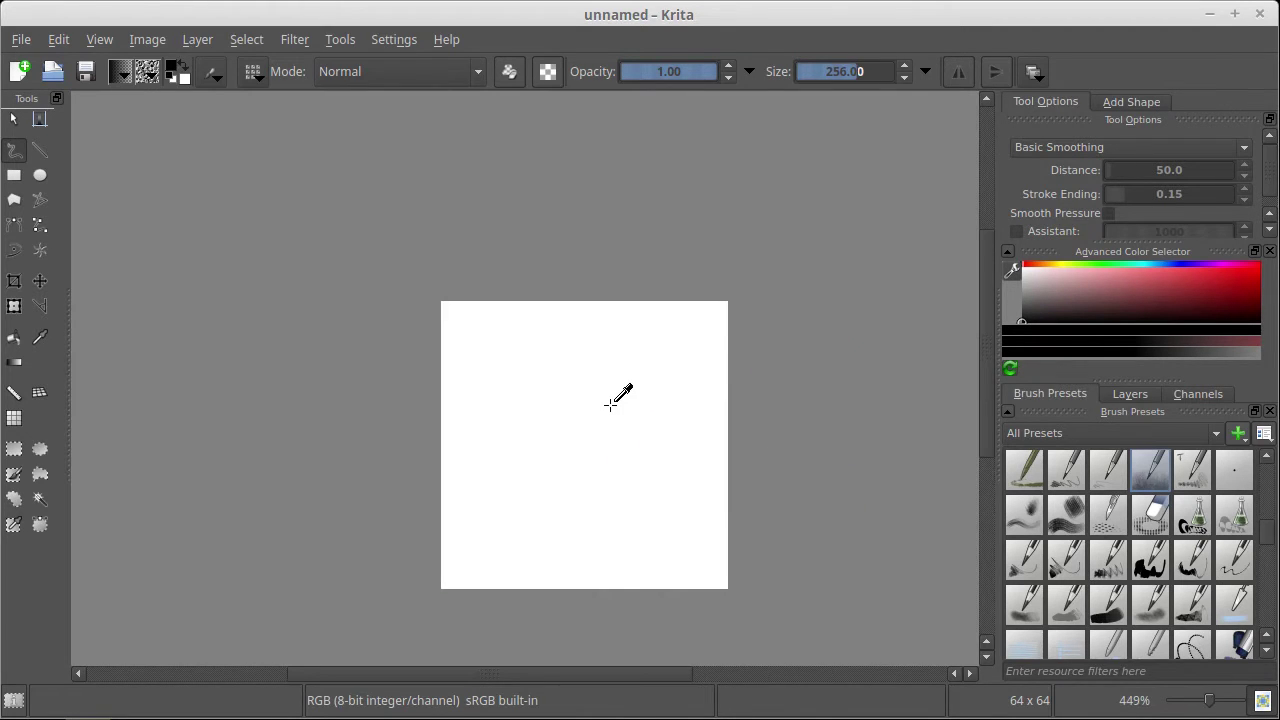
Show the grid over the canvas
{"action": "left_click", "coordinate": [100, 40]}
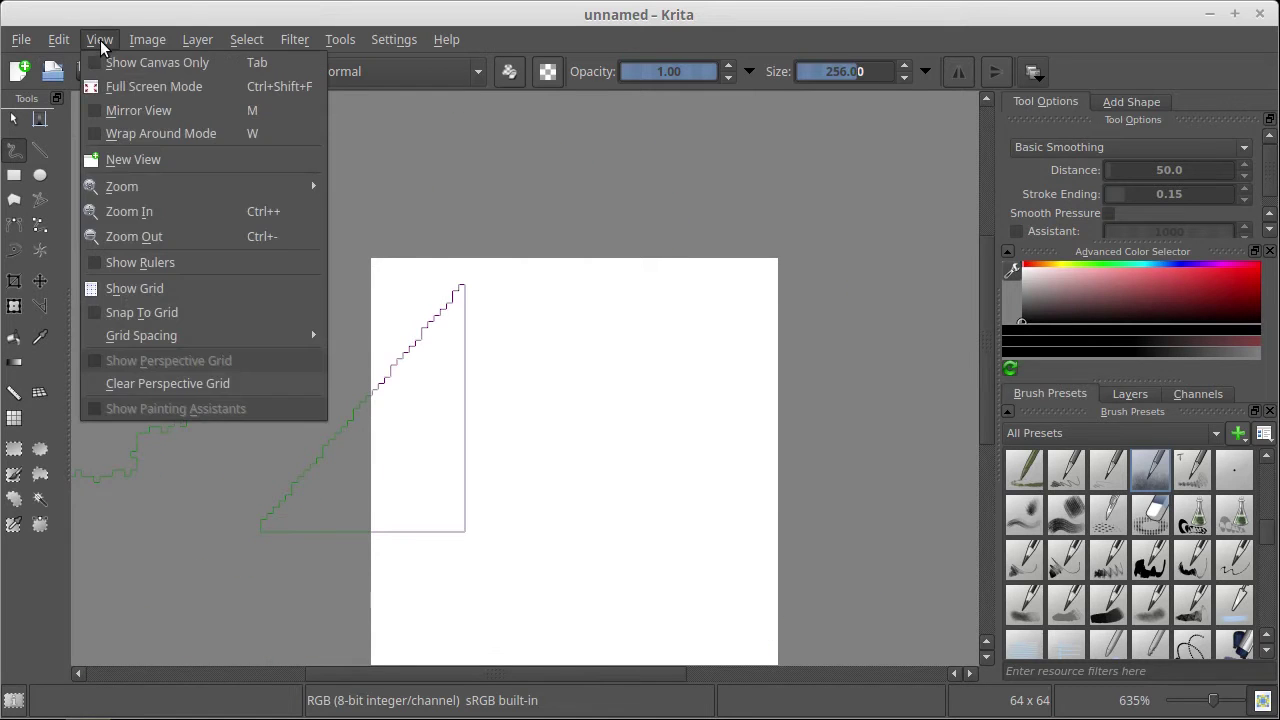
{"action": "left_click", "coordinate": [212, 288]}
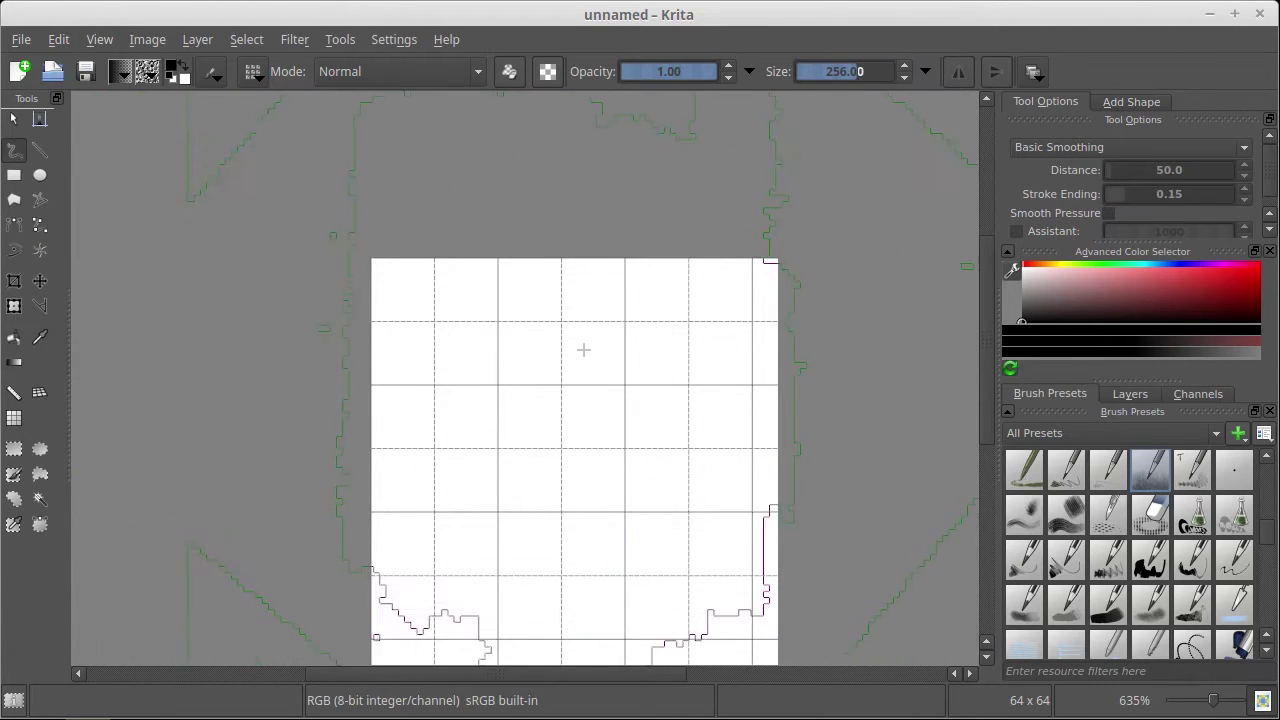
{"action": "scroll", "coordinate": [563, 363], "scroll_direction": "up", "scroll_amount": 1}
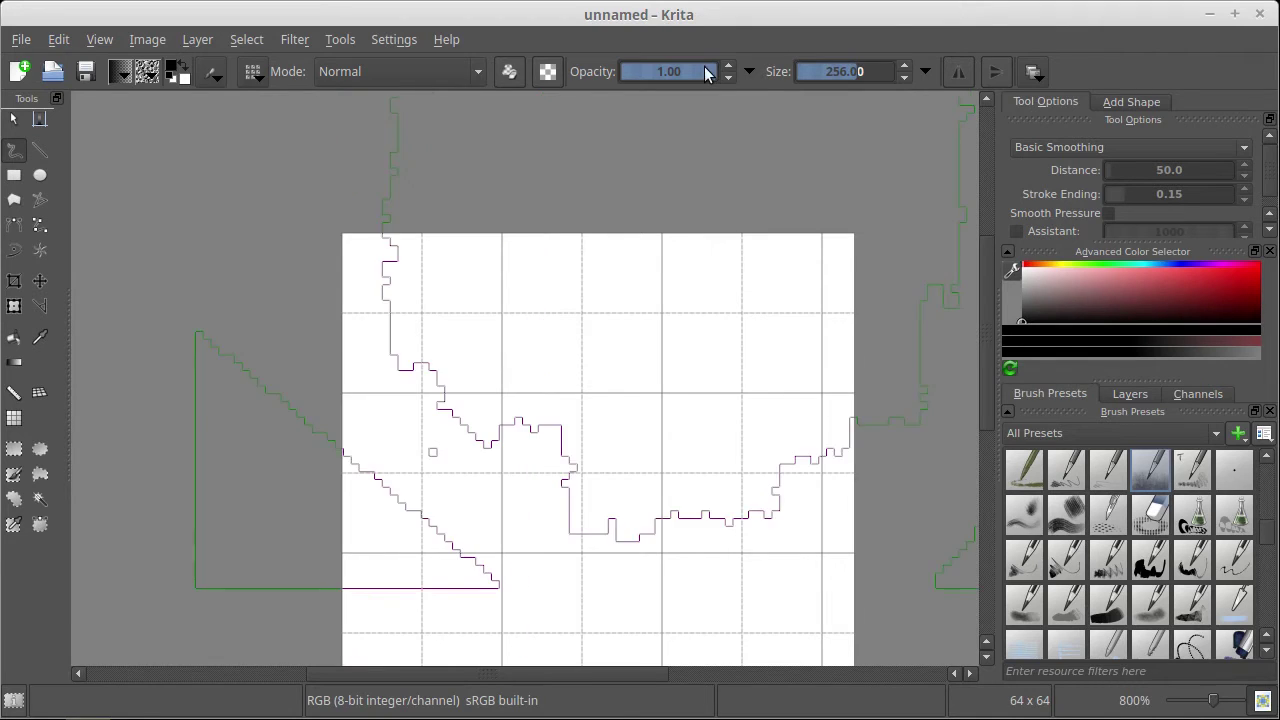
Choose the ink pen brush preset with a size of 4.00 px for drawing
{"action": "scroll", "coordinate": [1150, 560], "scroll_direction": "down", "scroll_amount": 2}
{"action": "left_click", "coordinate": [1152, 603]}
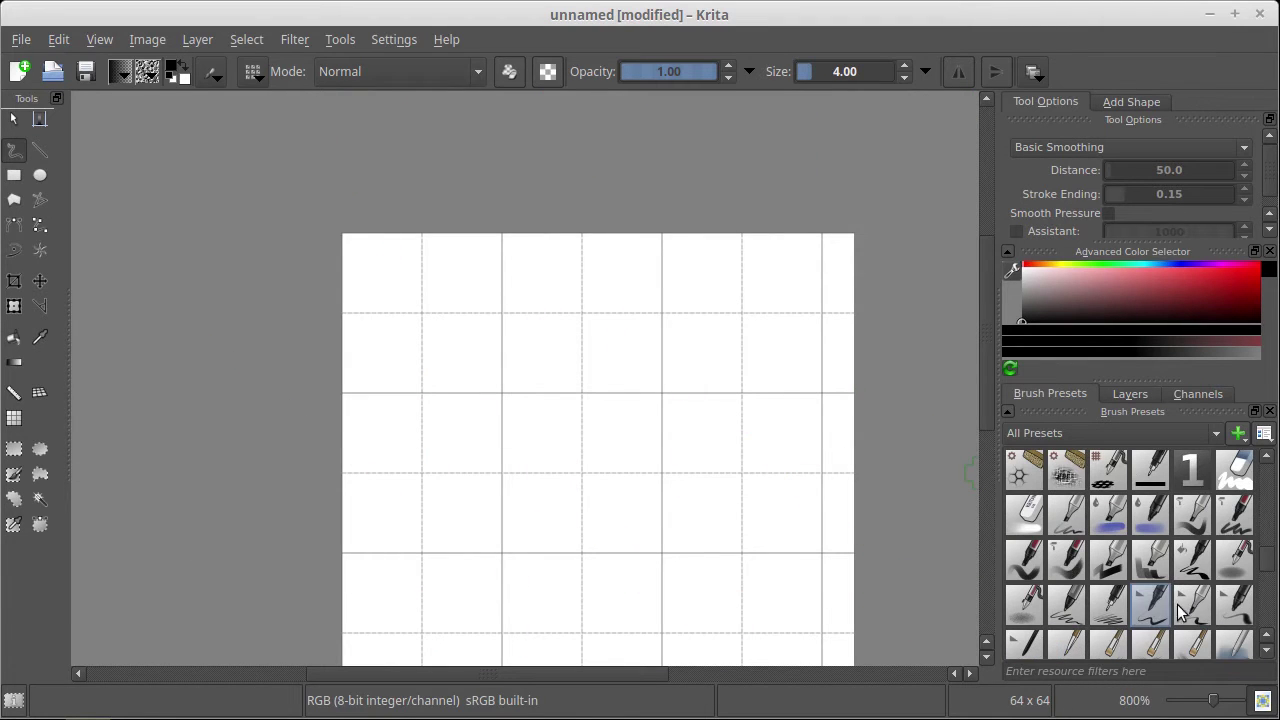
{"action": "mouse_move", "coordinate": [523, 380]}
{"action": "left_mouse_down"}
{"action": "mouse_move", "coordinate": [538, 221]}
{"action": "mouse_move", "coordinate": [529, 278]}
{"action": "left_mouse_up"}
{"action": "left_click_drag", "start_coordinate": [566, 326], "coordinate": [569, 303]}
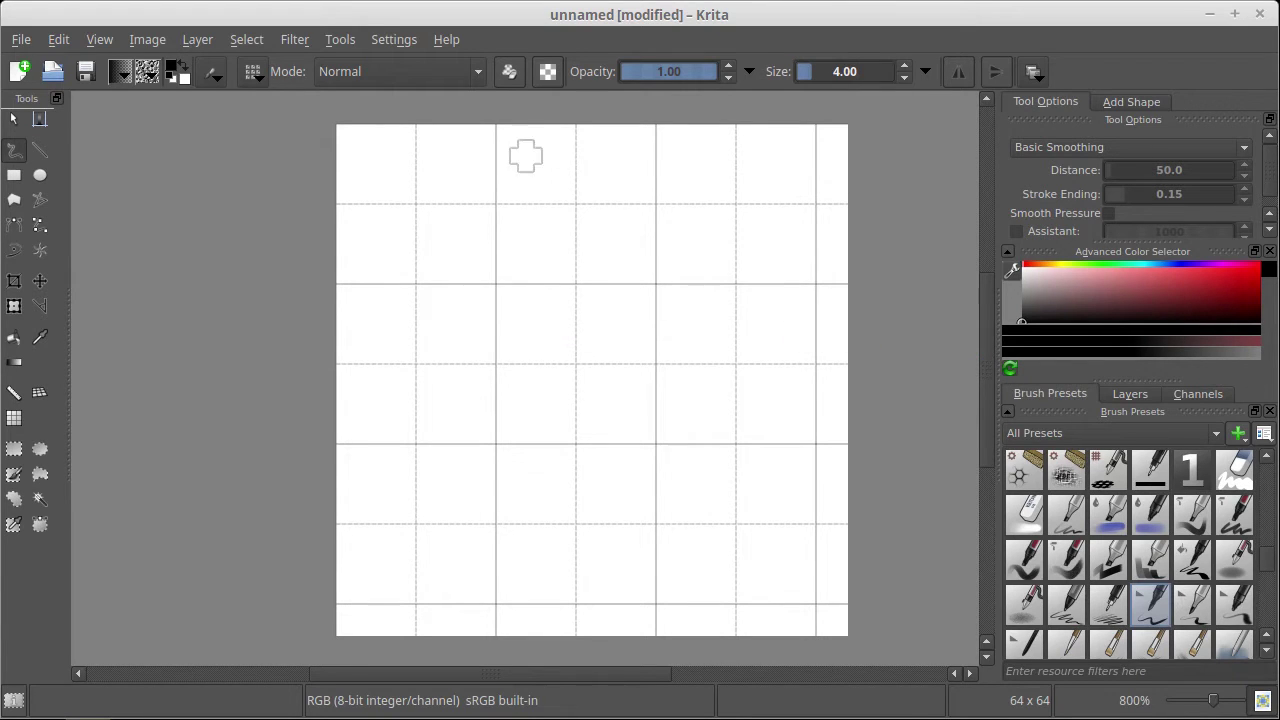
Try freehand black test strokes down the middle of the canvas and undo them
{"action": "mouse_move", "coordinate": [585, 312]}
{"action": "left_mouse_down"}
{"action": "mouse_move", "coordinate": [514, 343]}
{"action": "mouse_move", "coordinate": [598, 508]}
{"action": "left_mouse_up"}
{"action": "key", "text": "ctrl+z"}
{"action": "mouse_move", "coordinate": [555, 255]}
{"action": "left_mouse_down"}
{"action": "mouse_move", "coordinate": [529, 295]}
{"action": "mouse_move", "coordinate": [569, 355]}
{"action": "mouse_move", "coordinate": [590, 527]}
{"action": "left_mouse_up"}
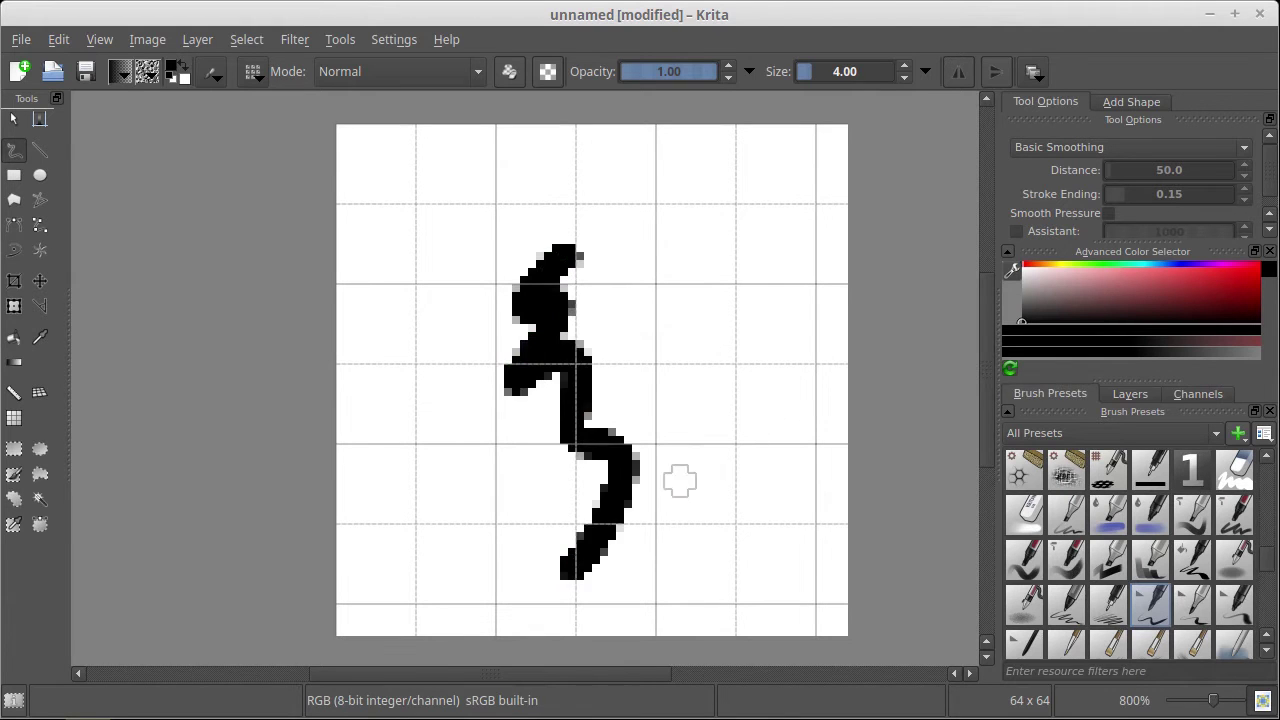
{"action": "key", "text": "ctrl+z"}
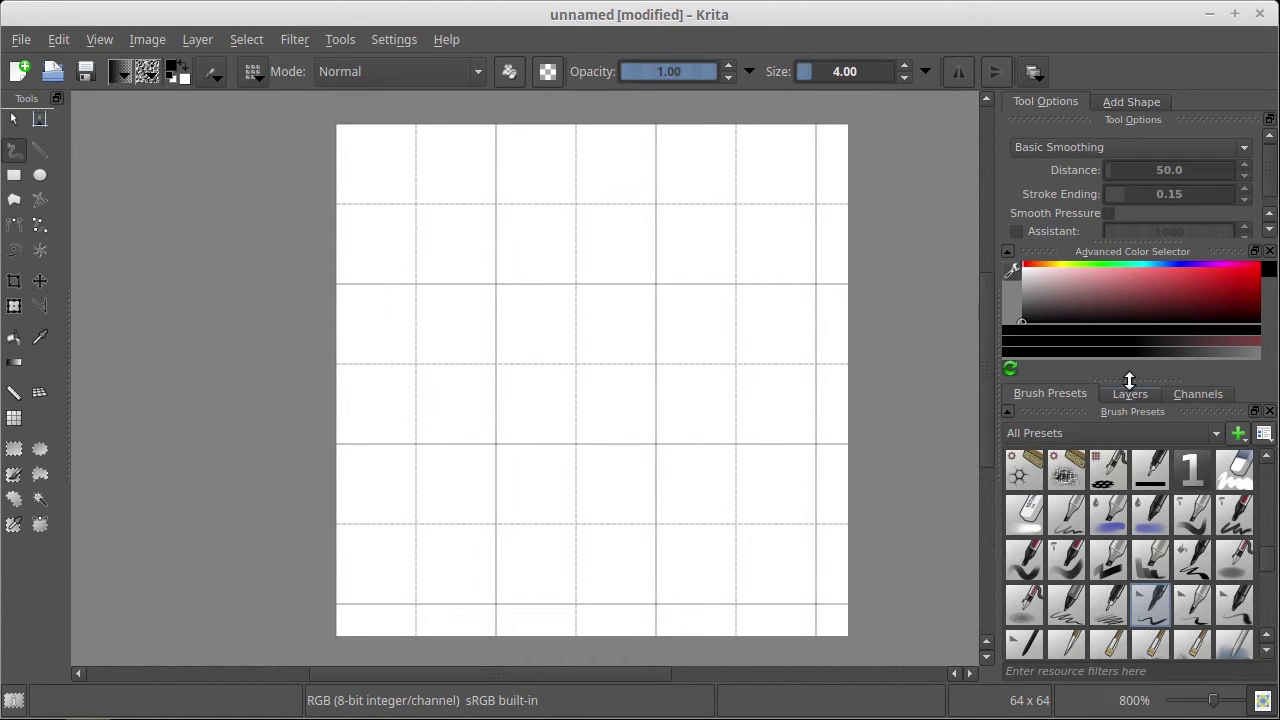
Fill the whole of Layer 1 with a near-black grey
{"action": "left_click", "coordinate": [1133, 393]}
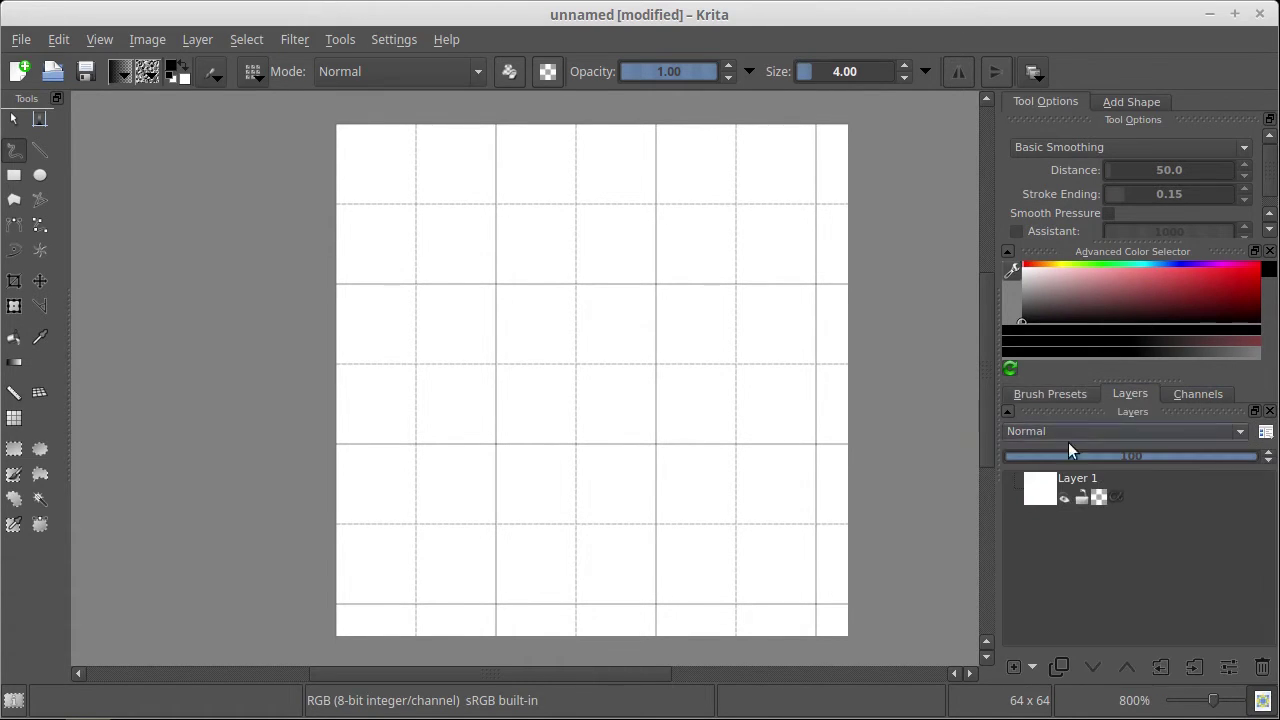
{"action": "left_click", "coordinate": [14, 337]}
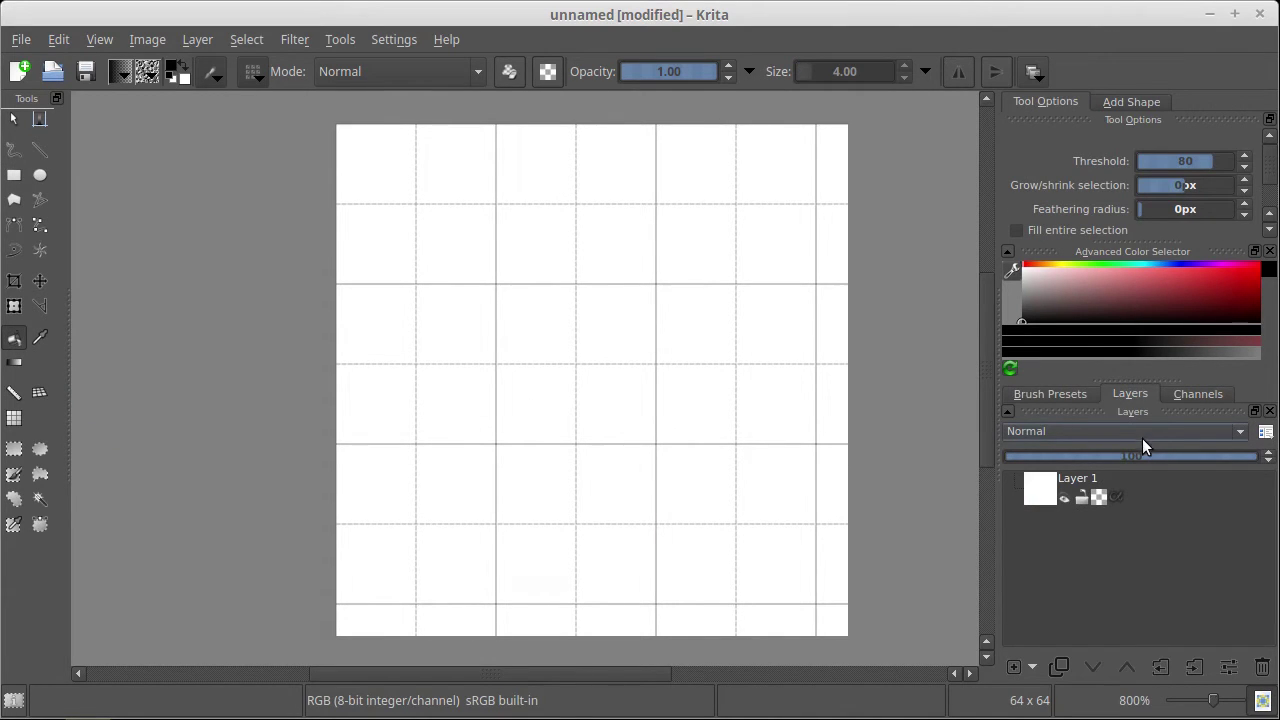
{"action": "mouse_move", "coordinate": [1049, 299]}
{"action": "left_mouse_down"}
{"action": "mouse_move", "coordinate": [1034, 331]}
{"action": "mouse_move", "coordinate": [1035, 320]}
{"action": "left_mouse_up"}
{"action": "left_click", "coordinate": [566, 545]}
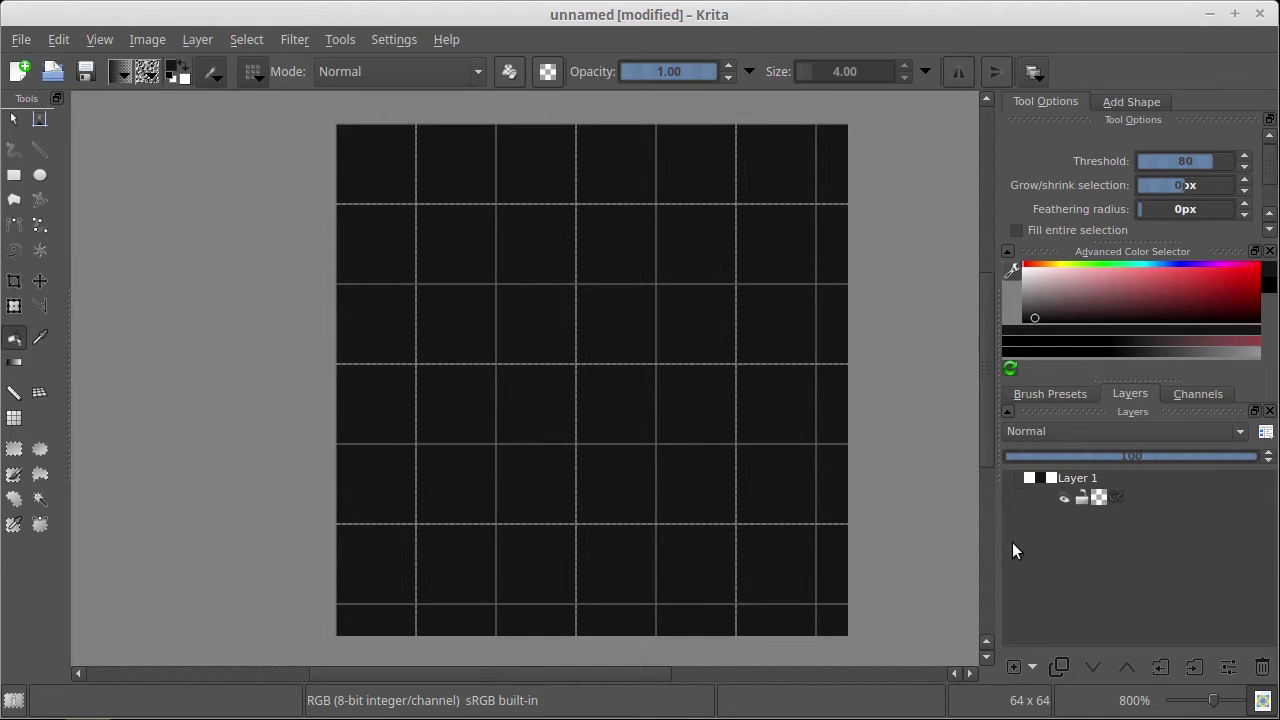
Add a paint layer above the dark background and activate the Freehand Brush tool
{"action": "left_click", "coordinate": [1031, 666]}
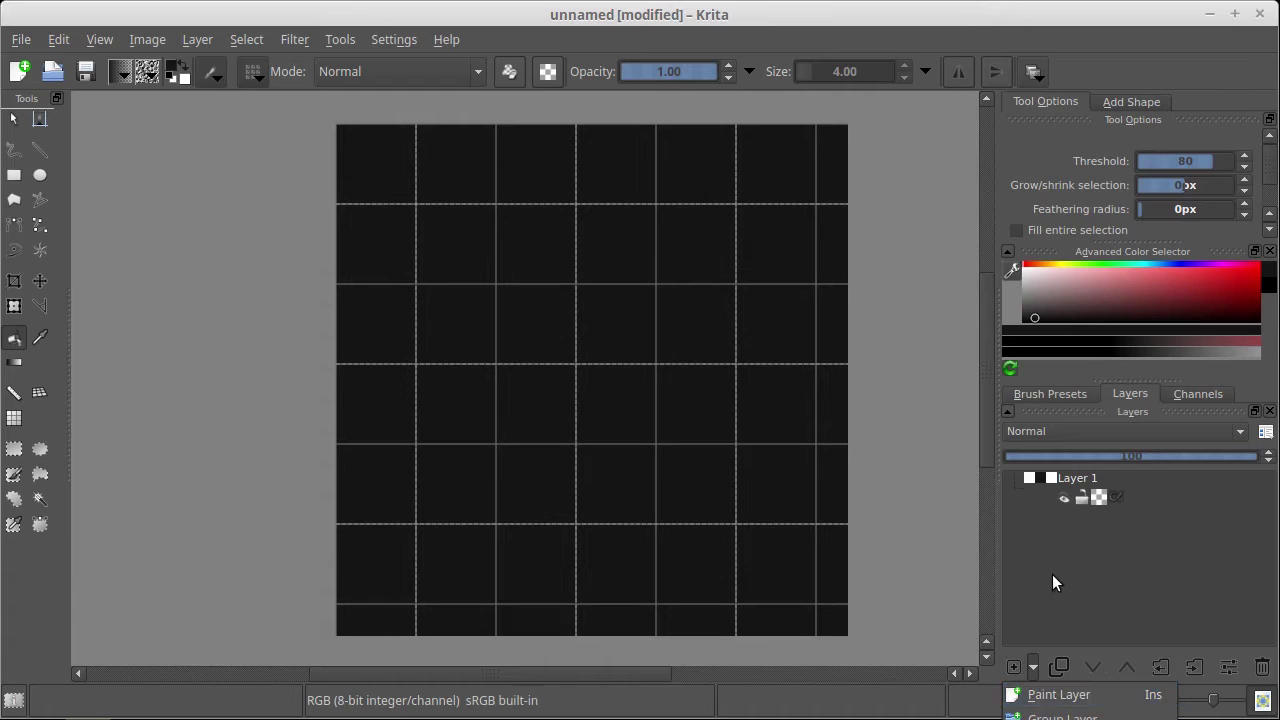
{"action": "left_click", "coordinate": [1043, 692]}
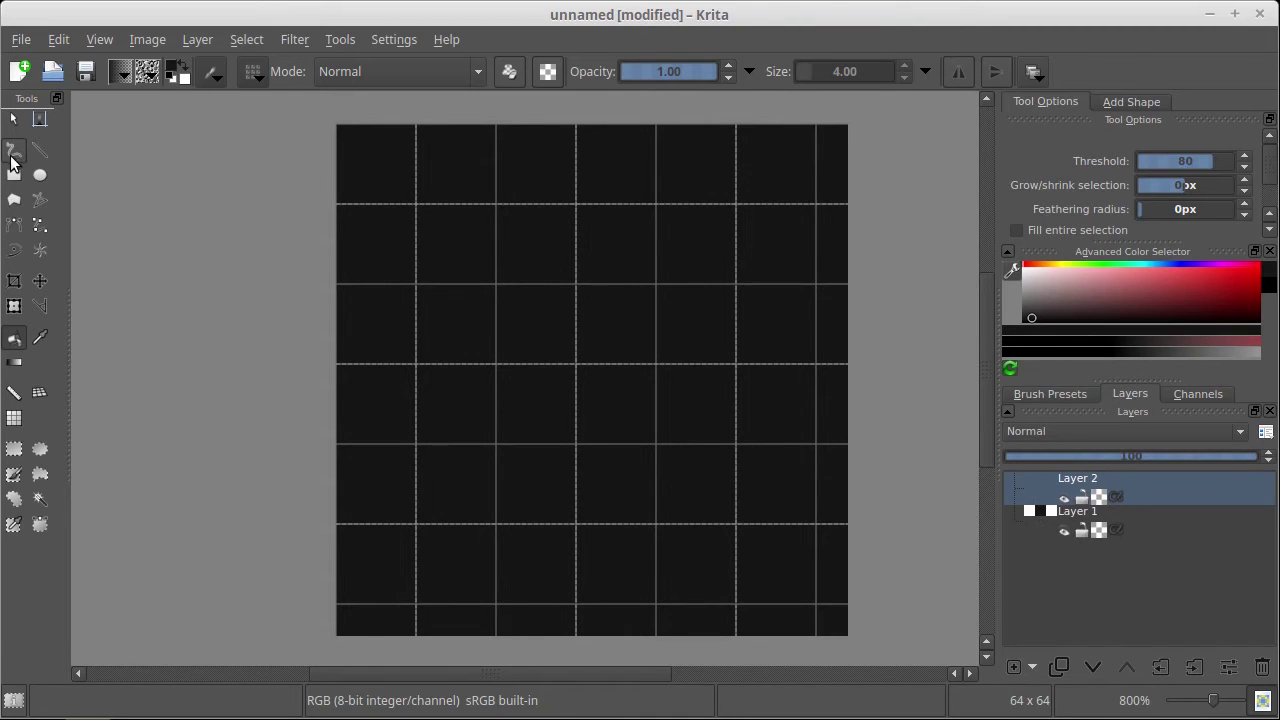
{"action": "left_click", "coordinate": [14, 150]}
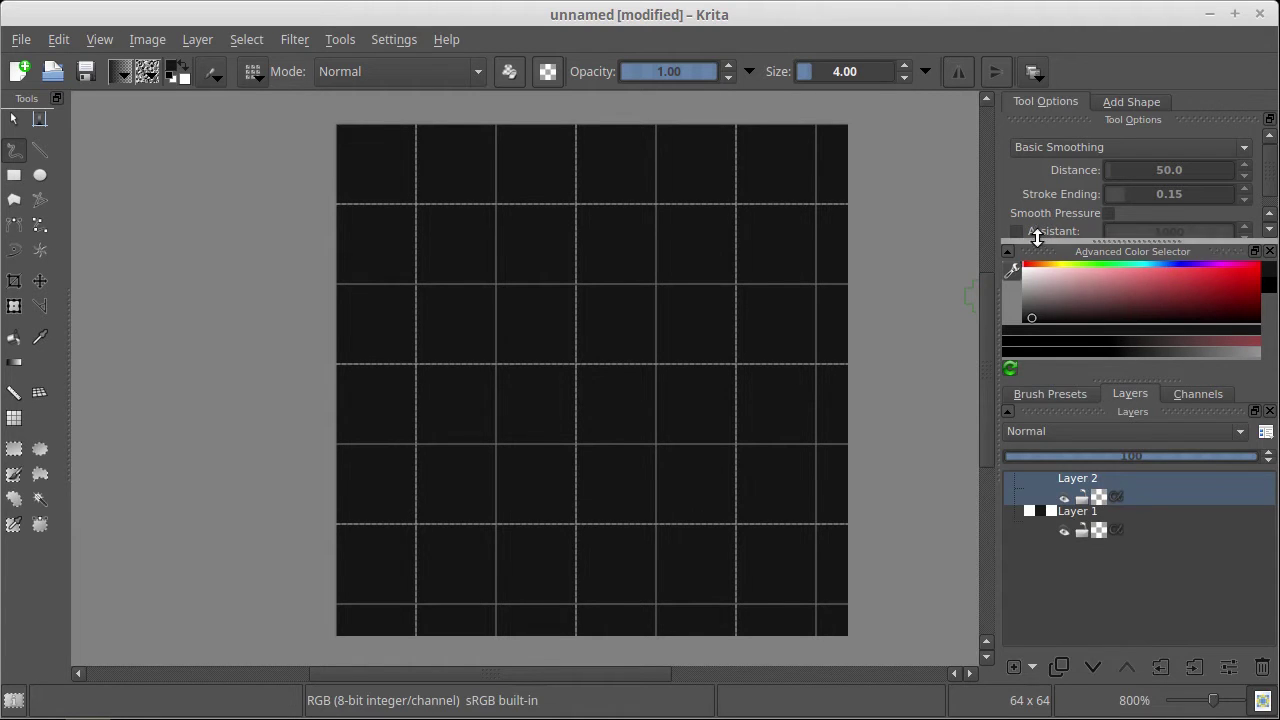
Change the Advanced Color Selector's shape to a triangle inside a hue ring
{"action": "left_click", "coordinate": [1016, 270]}
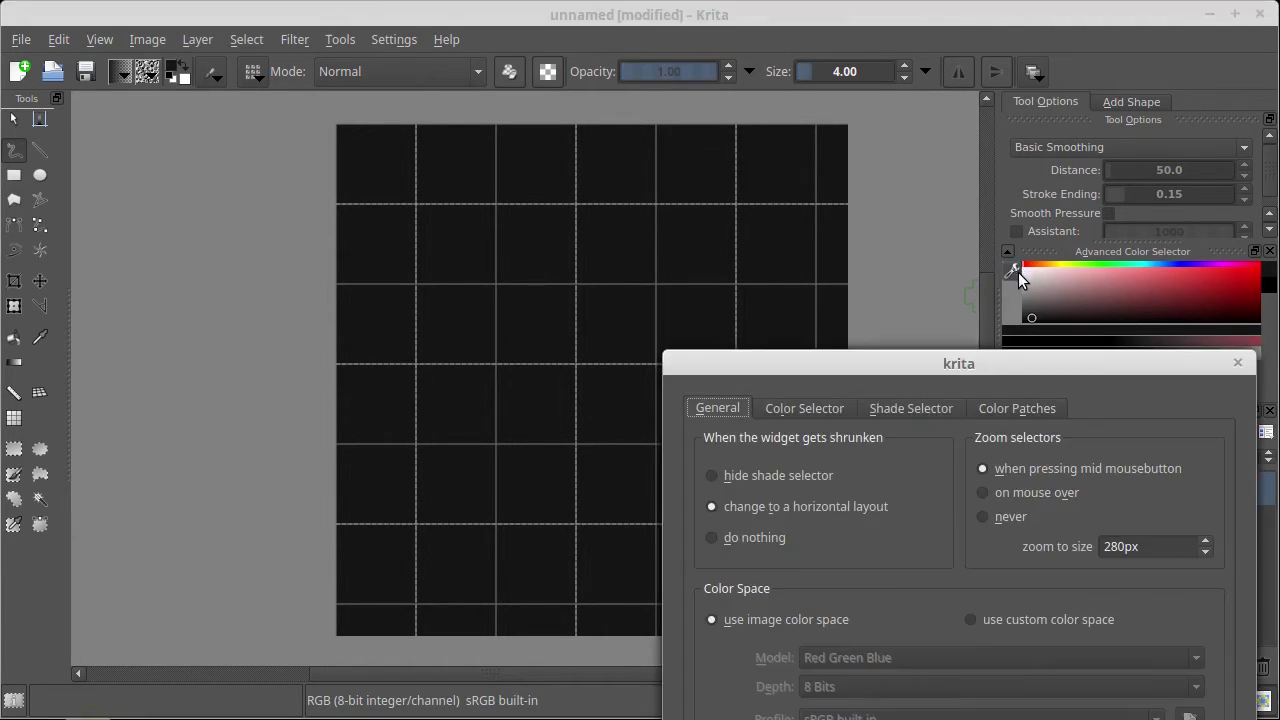
{"action": "left_click", "coordinate": [803, 408]}
{"action": "left_click", "coordinate": [931, 488]}
{"action": "left_click", "coordinate": [870, 483]}
{"action": "left_click", "coordinate": [1125, 716]}
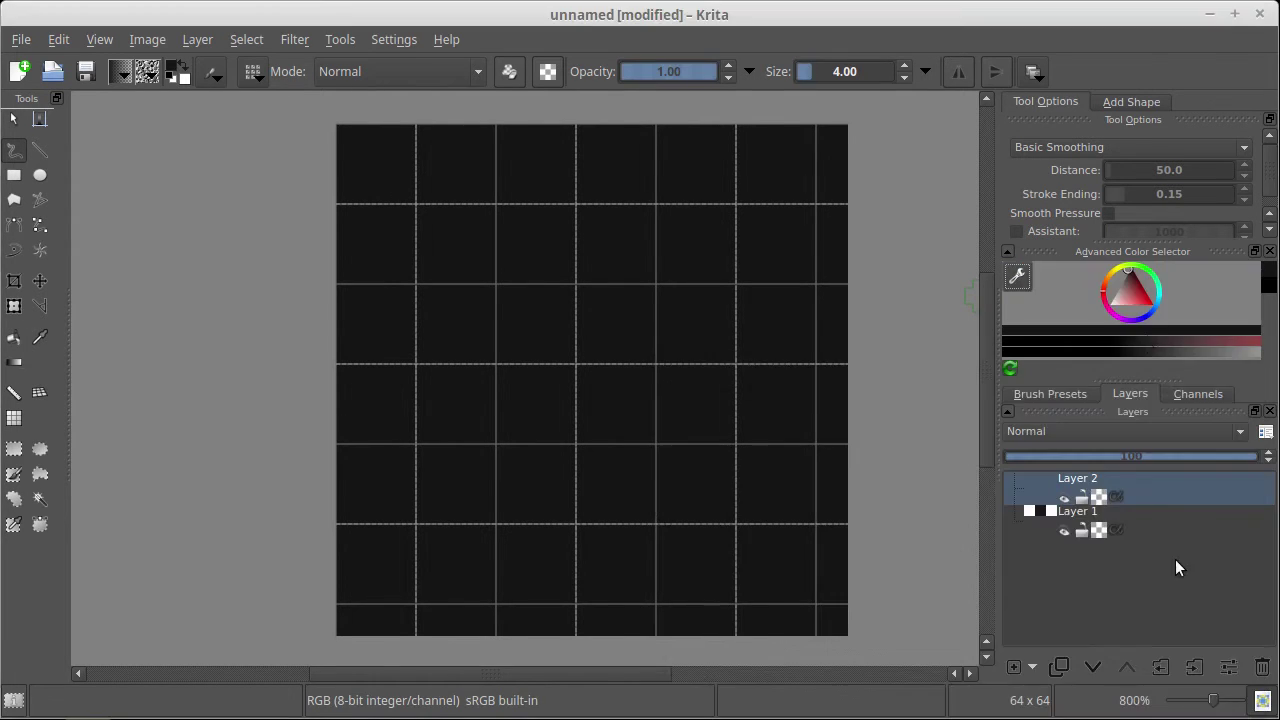
Set the Advanced Color Selector's shape back to the square with a horizontal hue bar above it
{"action": "left_click", "coordinate": [1019, 274]}
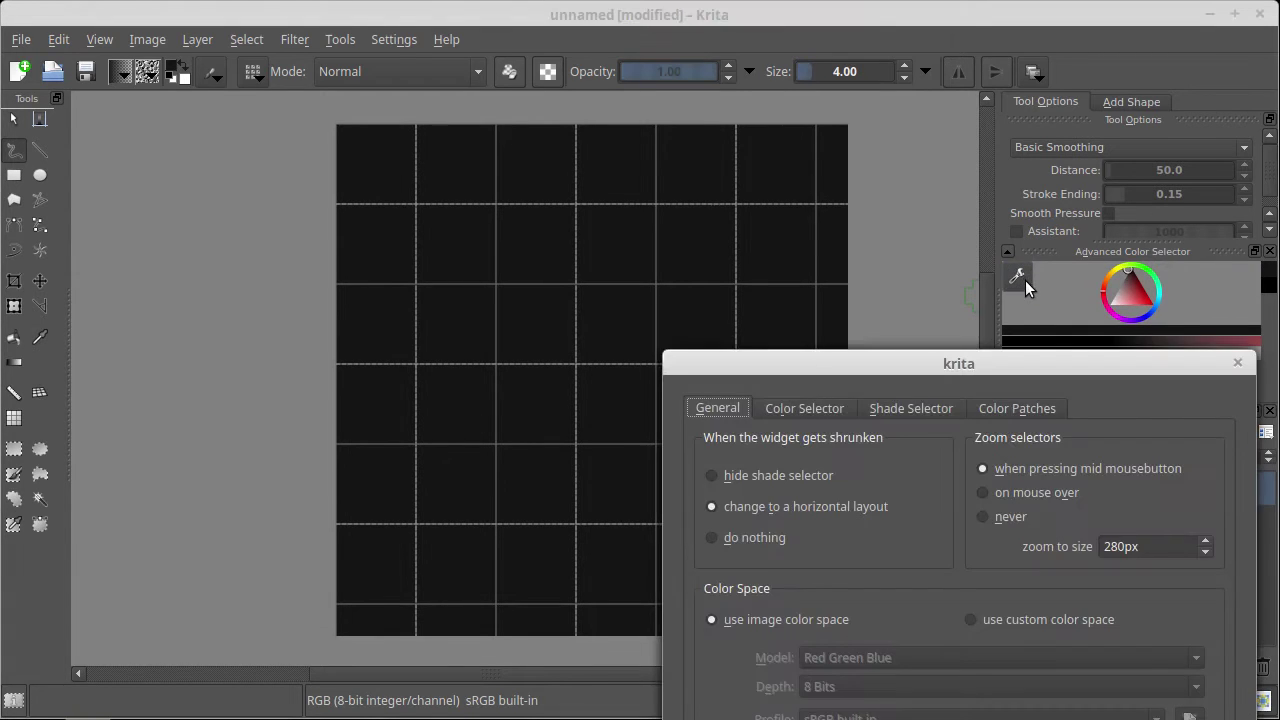
{"action": "left_click", "coordinate": [797, 410]}
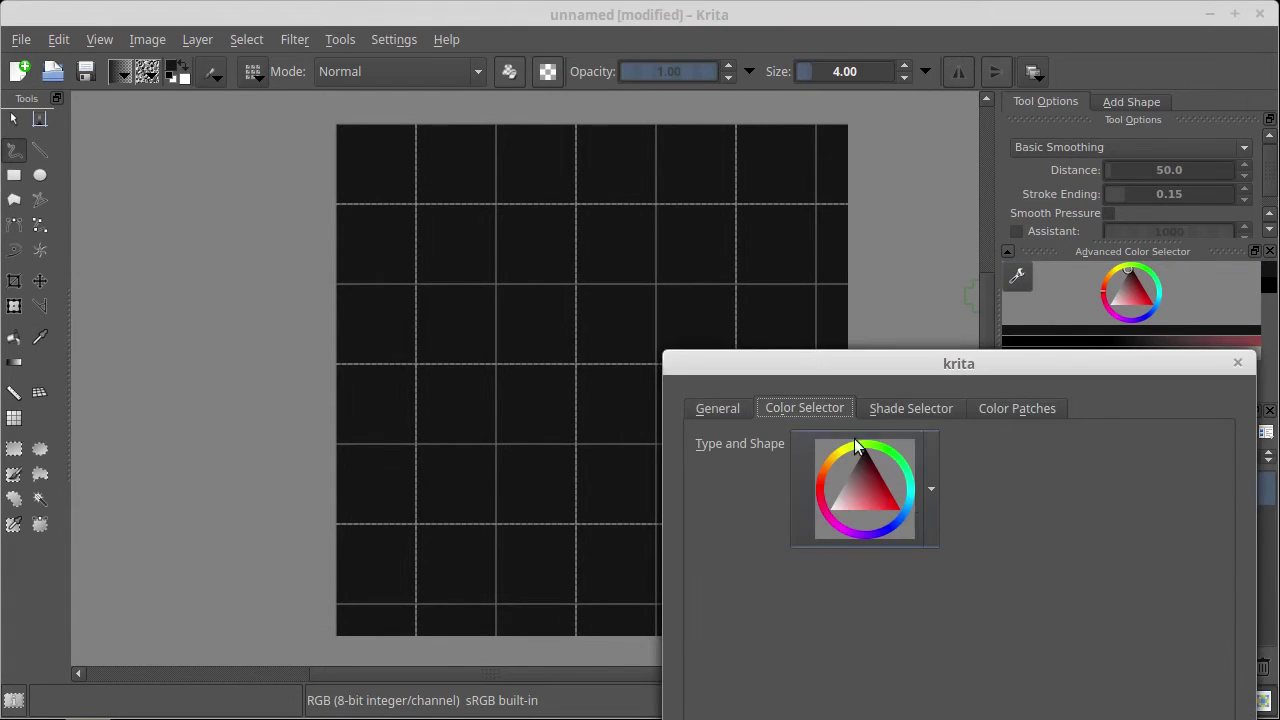
{"action": "left_click", "coordinate": [930, 482]}
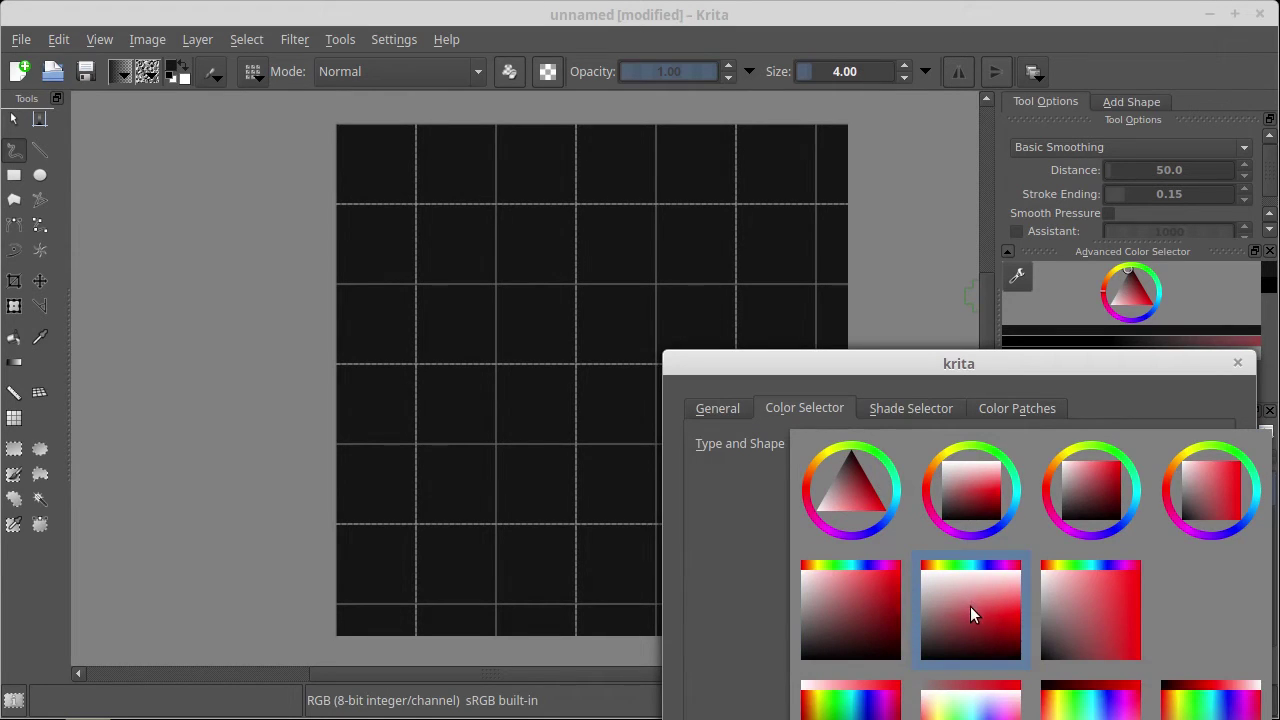
{"action": "left_click", "coordinate": [871, 607]}
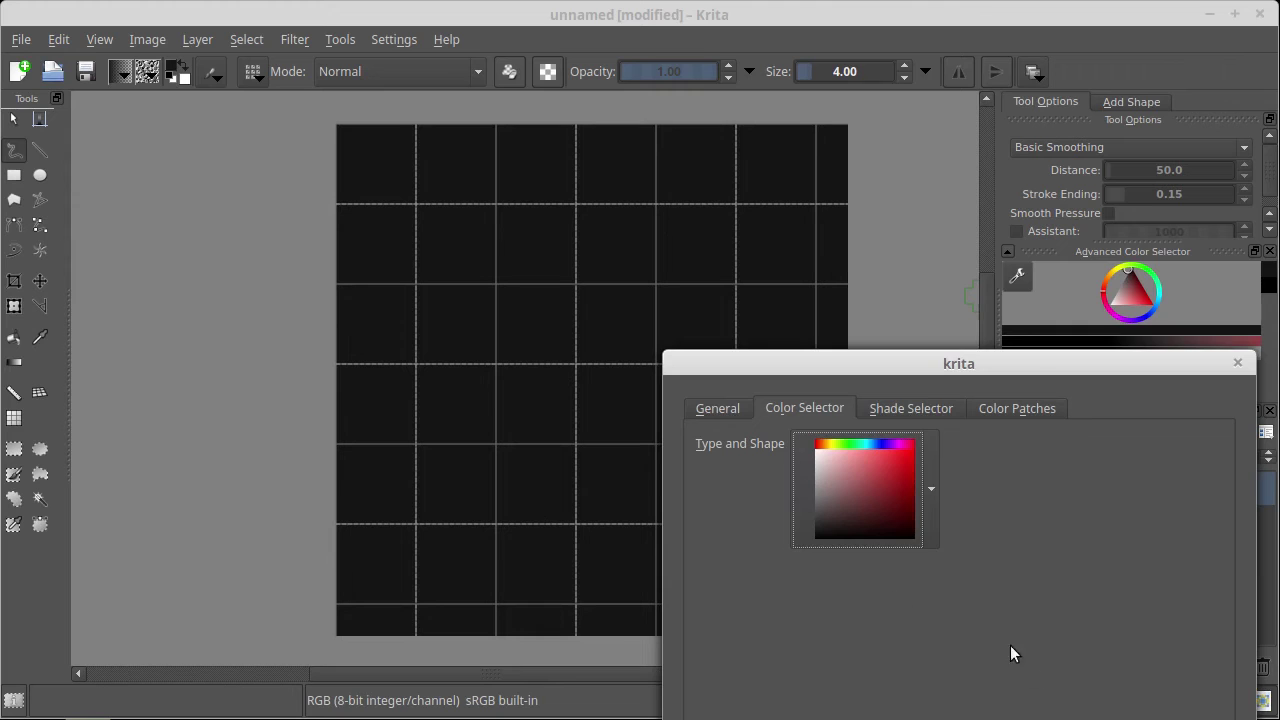
{"action": "key", "text": "Return"}
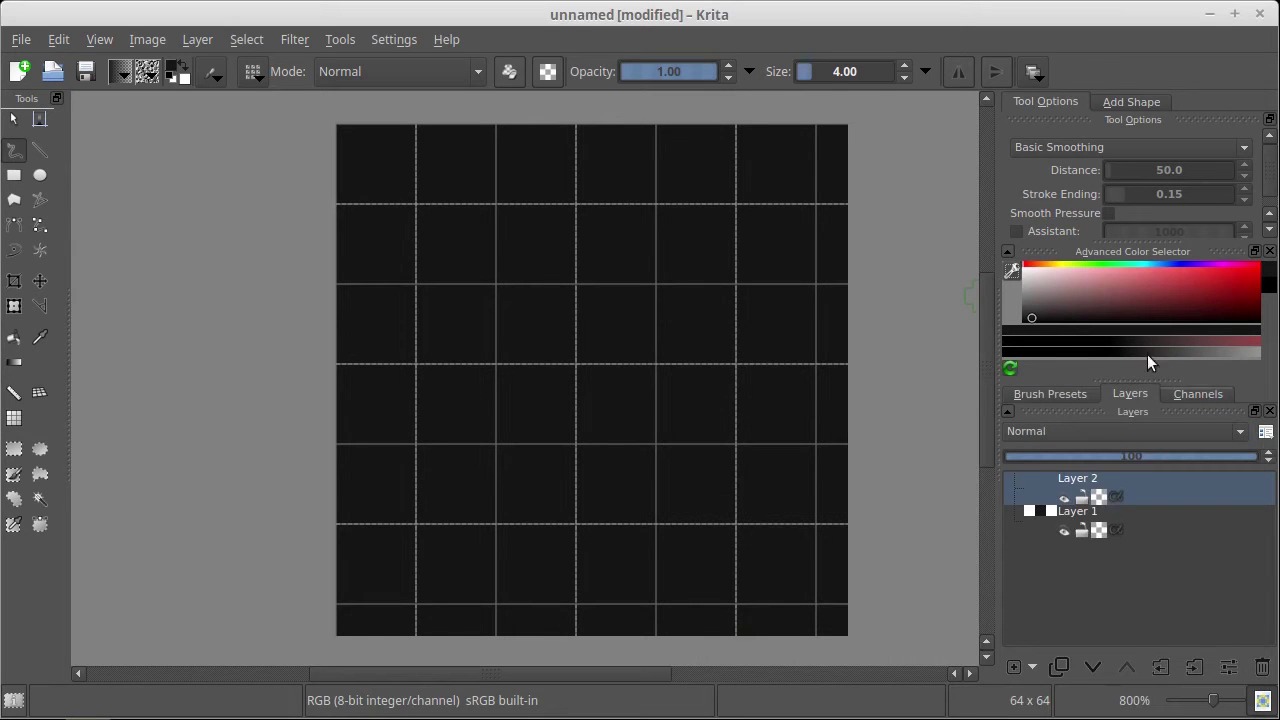
Paint overlapping light, medium and dark greyish-blue palette swatches in the canvas's upper-right corner on Layer 2
{"action": "mouse_move", "coordinate": [1170, 263]}
{"action": "left_mouse_down"}
{"action": "mouse_move", "coordinate": [1137, 295]}
{"action": "mouse_move", "coordinate": [1096, 303]}
{"action": "mouse_move", "coordinate": [1127, 301]}
{"action": "left_mouse_up"}
{"action": "left_click", "coordinate": [1140, 288]}
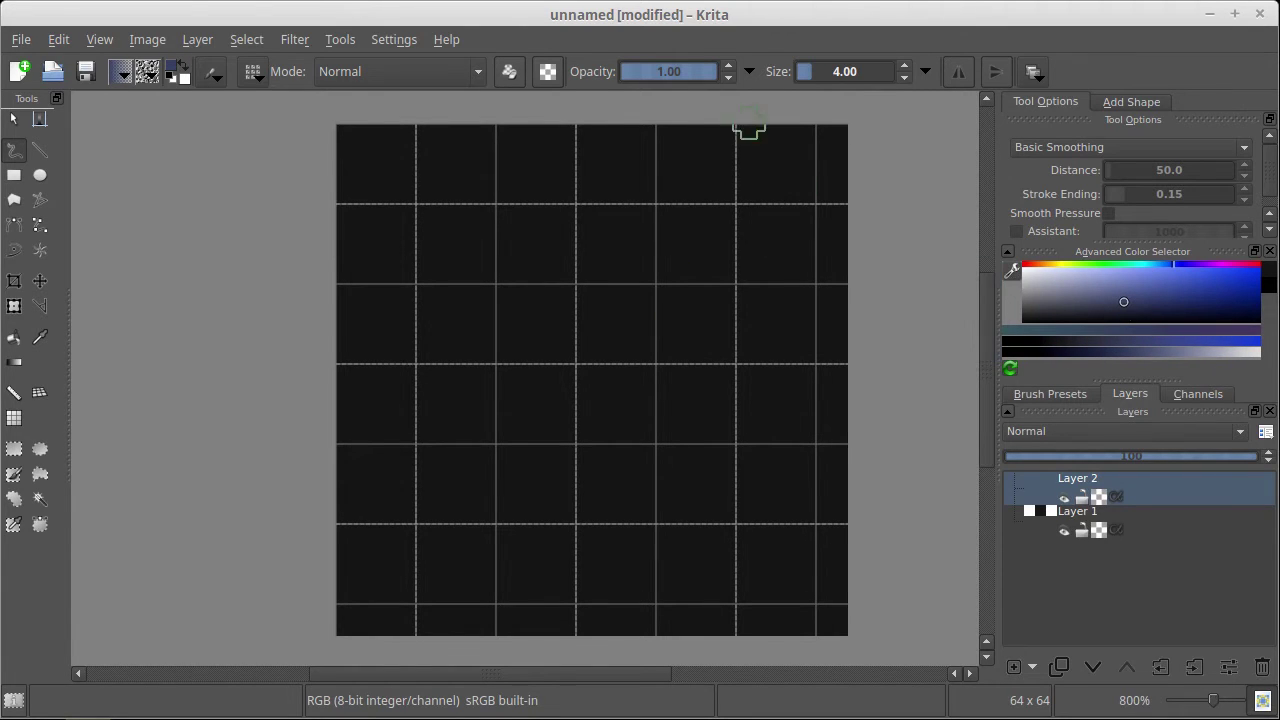
{"action": "mouse_move", "coordinate": [798, 162]}
{"action": "left_mouse_down"}
{"action": "mouse_move", "coordinate": [755, 160]}
{"action": "mouse_move", "coordinate": [760, 172]}
{"action": "left_mouse_up"}
{"action": "left_click", "coordinate": [1107, 295]}
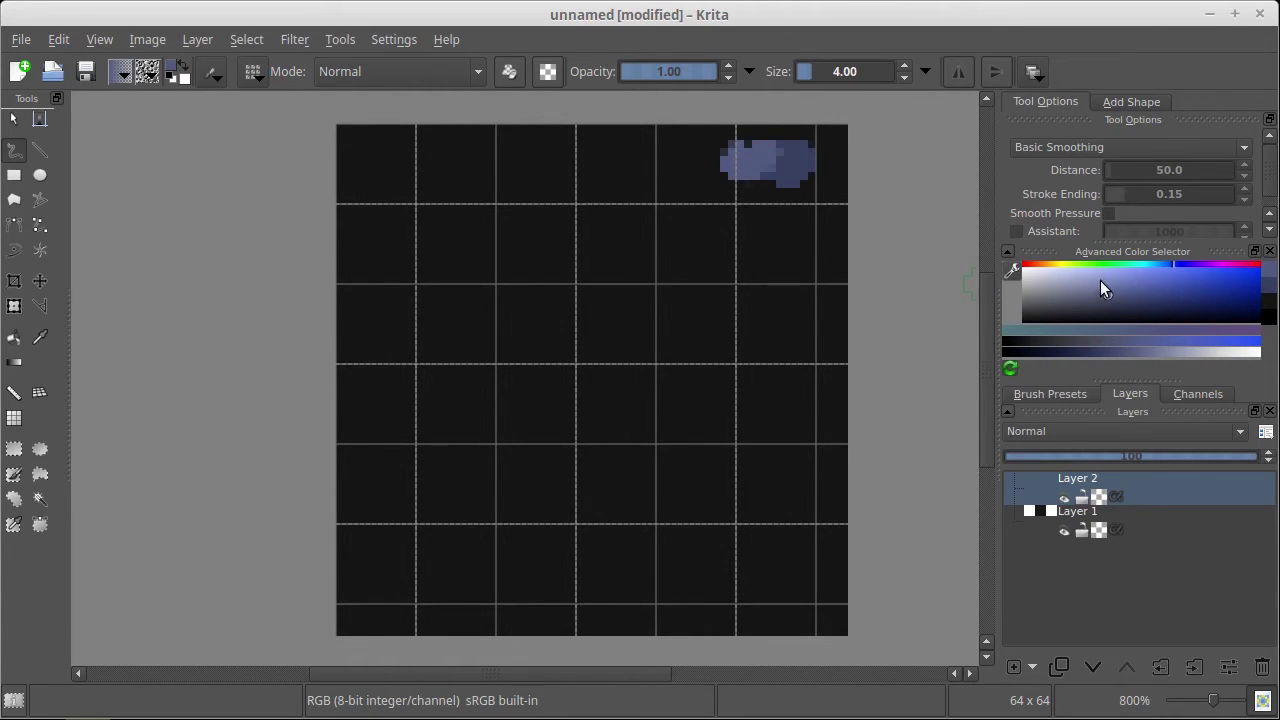
{"action": "left_click", "coordinate": [1125, 295]}
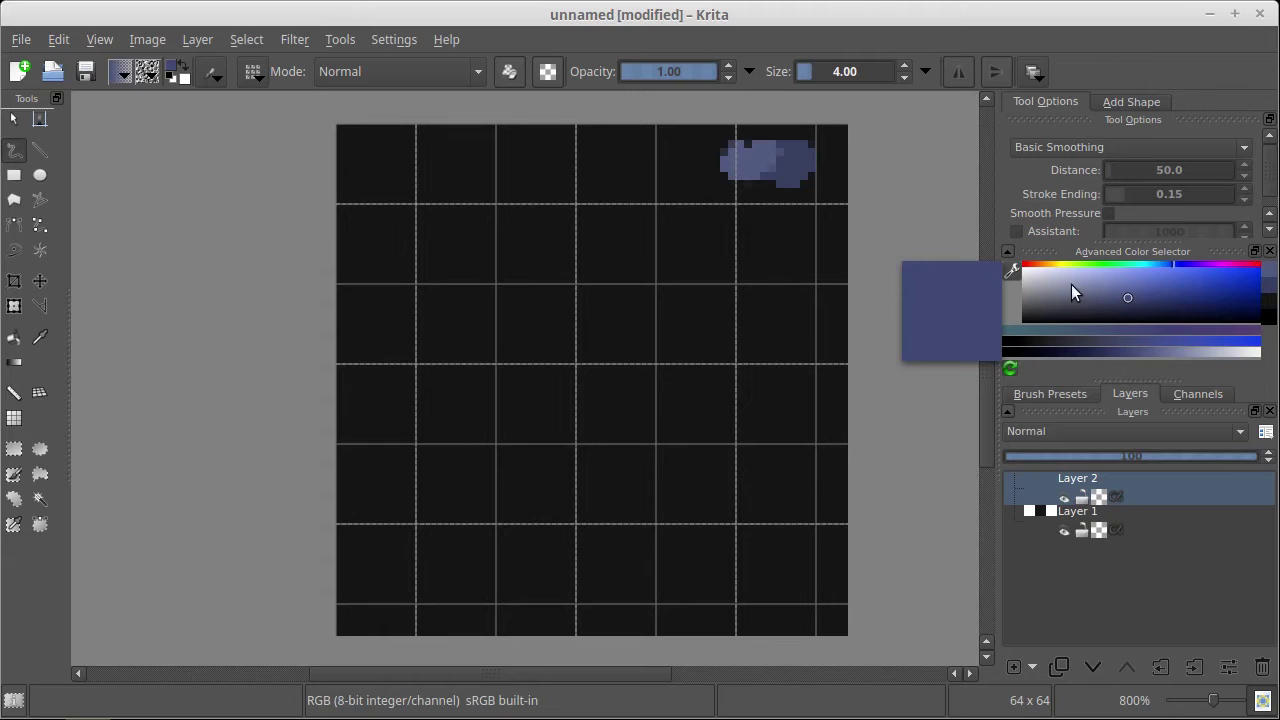
{"action": "mouse_move", "coordinate": [805, 155]}
{"action": "left_mouse_down"}
{"action": "mouse_move", "coordinate": [819, 185]}
{"action": "mouse_move", "coordinate": [791, 264]}
{"action": "mouse_move", "coordinate": [810, 214]}
{"action": "left_mouse_up"}
{"action": "left_click", "coordinate": [1144, 299]}
{"action": "mouse_move", "coordinate": [1145, 302]}
{"action": "left_mouse_down"}
{"action": "mouse_move", "coordinate": [1161, 290]}
{"action": "mouse_move", "coordinate": [1135, 305]}
{"action": "left_mouse_up"}
{"action": "mouse_move", "coordinate": [833, 203]}
{"action": "left_mouse_down"}
{"action": "mouse_move", "coordinate": [814, 209]}
{"action": "mouse_move", "coordinate": [823, 177]}
{"action": "mouse_move", "coordinate": [800, 166]}
{"action": "left_mouse_up"}
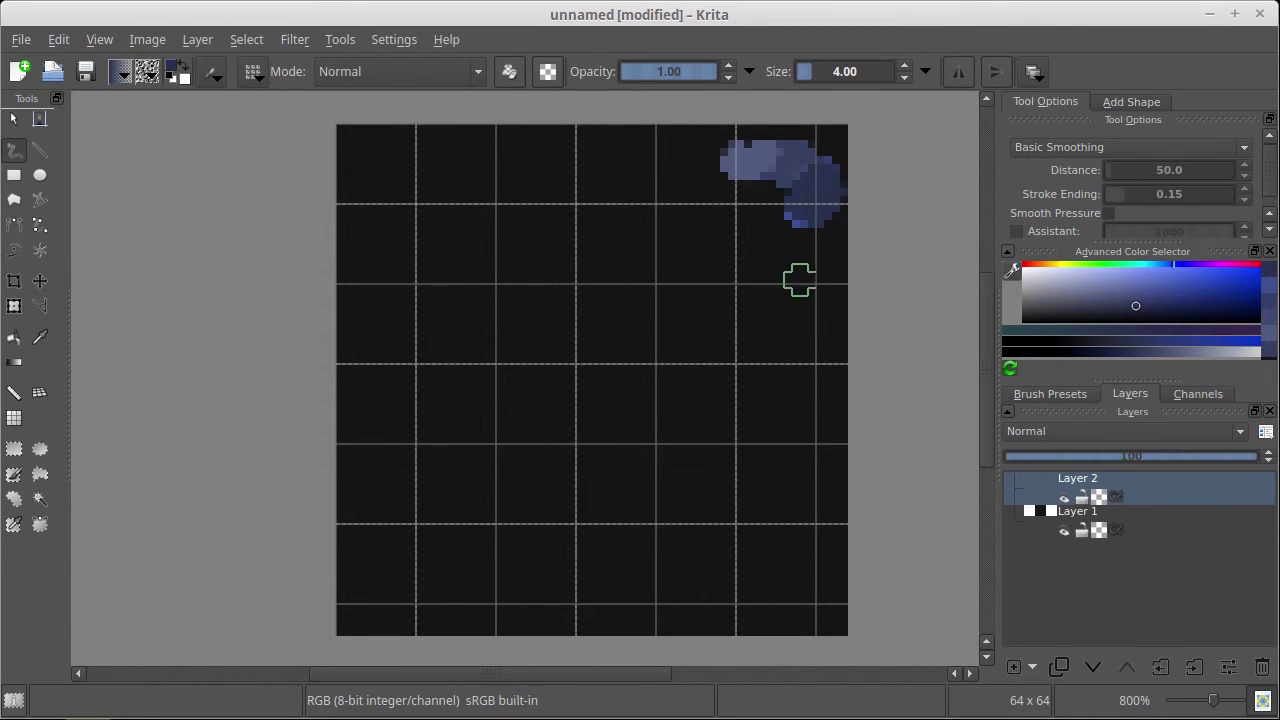
Add a paint layer above the palette layer and choose light grey as the brush colour
{"action": "left_click_drag", "start_coordinate": [719, 393], "coordinate": [794, 418]}
{"action": "left_click_drag", "start_coordinate": [697, 371], "coordinate": [677, 325]}
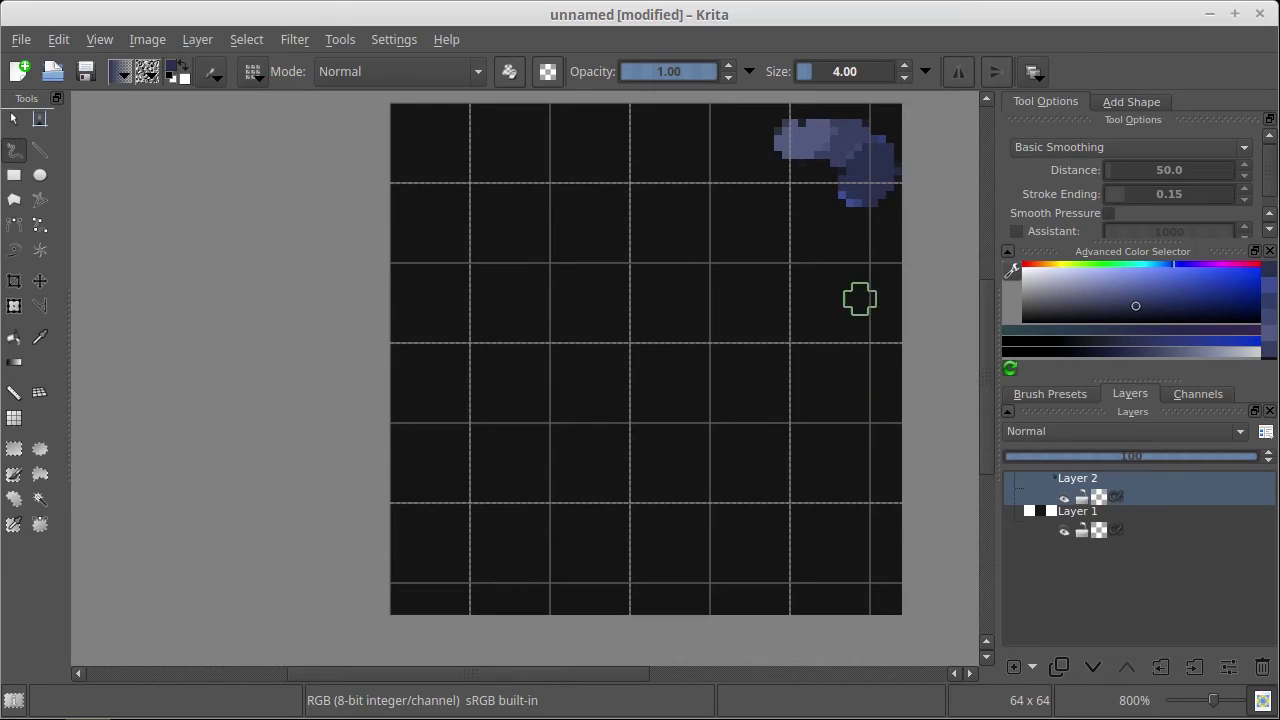
{"action": "left_click", "coordinate": [1014, 667]}
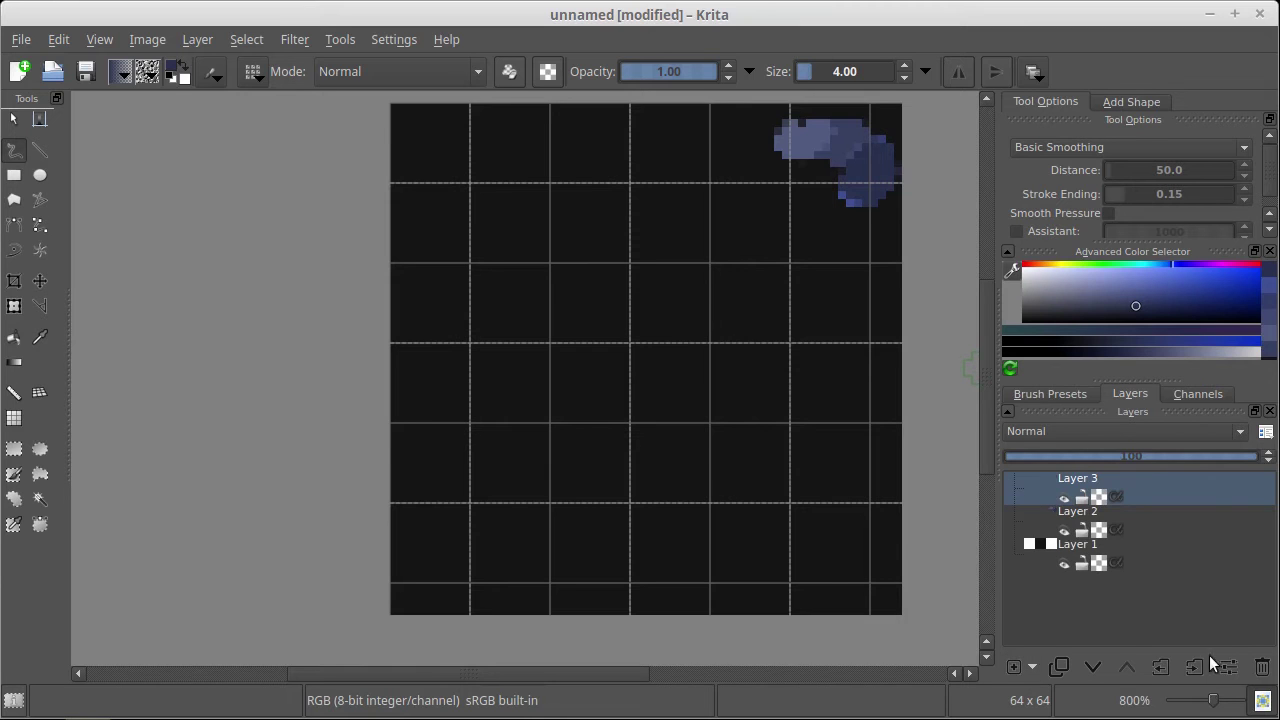
{"action": "left_click_drag", "start_coordinate": [1052, 295], "coordinate": [1019, 280]}
Reduce the brush size to 1 px, trying it with grey strokes on the new layer and undoing them
{"action": "scroll", "coordinate": [560, 334], "scroll_direction": "up", "scroll_amount": 1}
{"action": "scroll", "coordinate": [560, 334], "scroll_direction": "down", "scroll_amount": 3}
{"action": "key", "text": "bracketleft"}
{"action": "left_click_drag", "start_coordinate": [563, 374], "coordinate": [597, 397]}
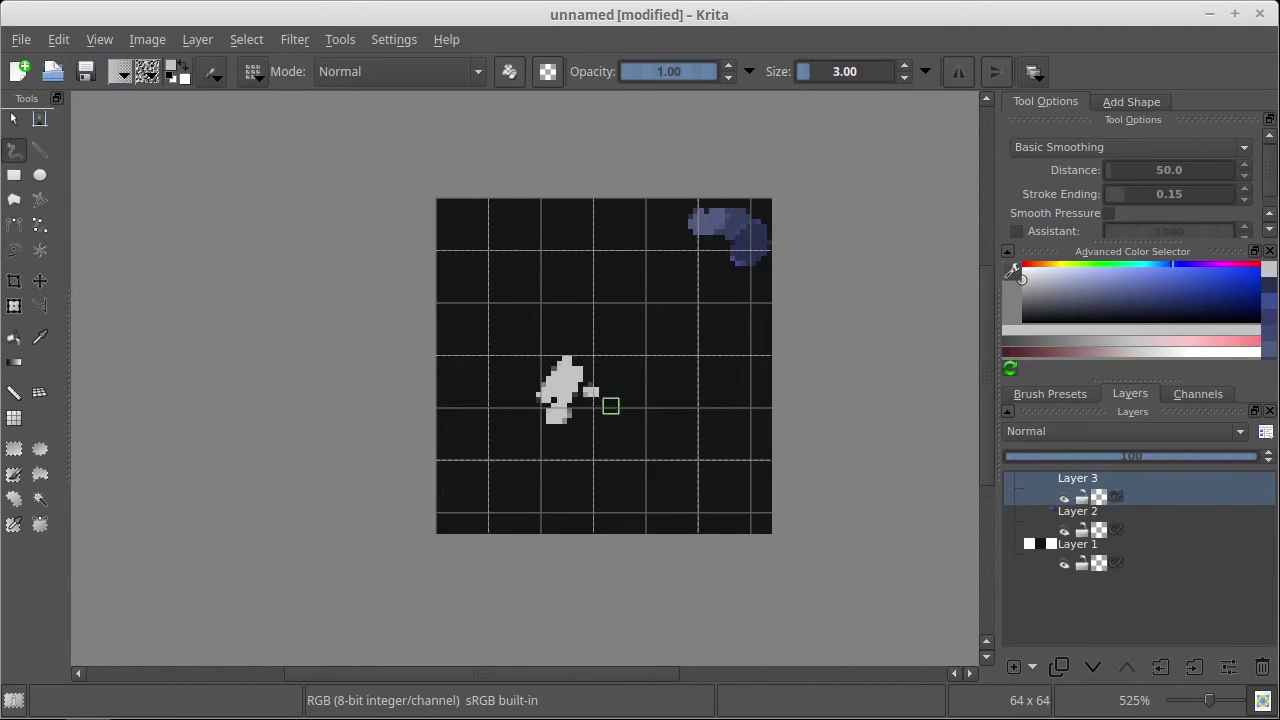
{"action": "key", "text": "ctrl+z"}
{"action": "key", "text": "bracketleft"}
{"action": "key", "text": "bracketleft"}
{"action": "mouse_move", "coordinate": [617, 349]}
{"action": "left_mouse_down"}
{"action": "mouse_move", "coordinate": [599, 379]}
{"action": "mouse_move", "coordinate": [608, 410]}
{"action": "left_mouse_up"}
{"action": "key", "text": "ctrl+z"}
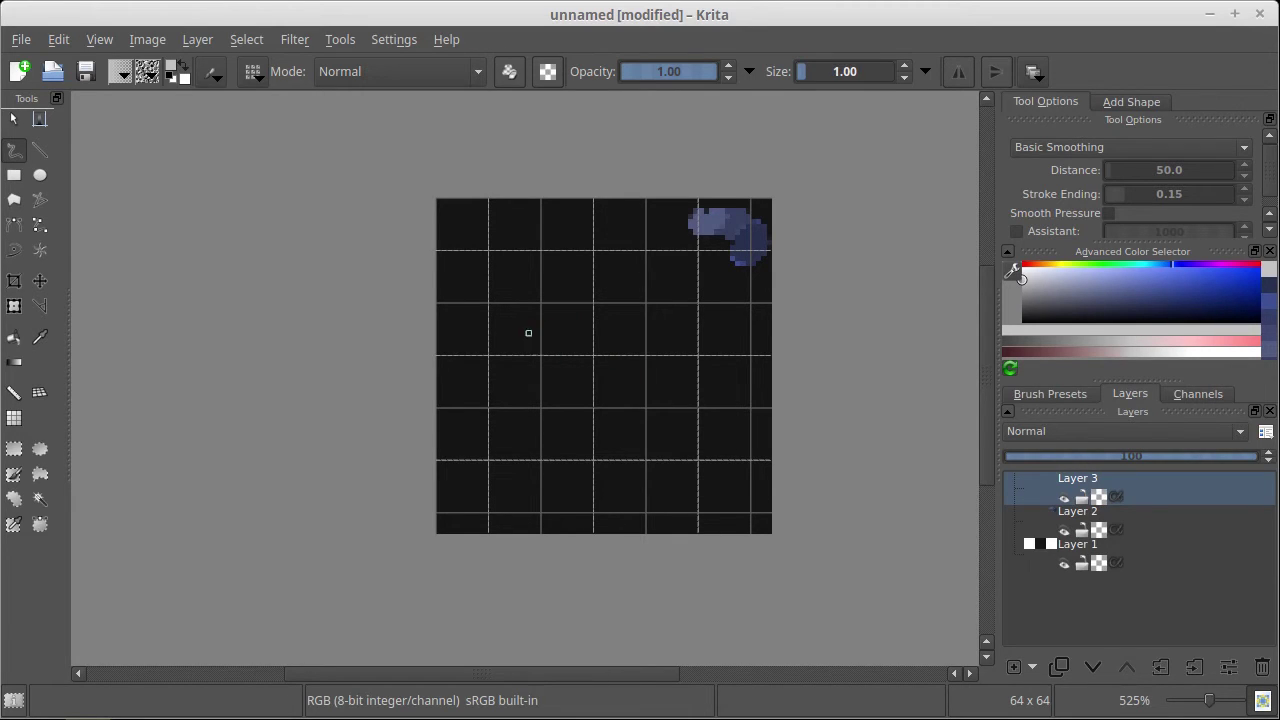
Draw rounded light grey stone outlines over the canvas's left, centre and bottom, undoing and redrawing the bottom one
{"action": "mouse_move", "coordinate": [541, 305]}
{"action": "left_mouse_down"}
{"action": "mouse_move", "coordinate": [506, 359]}
{"action": "mouse_move", "coordinate": [525, 403]}
{"action": "mouse_move", "coordinate": [635, 411]}
{"action": "mouse_move", "coordinate": [657, 344]}
{"action": "mouse_move", "coordinate": [626, 319]}
{"action": "mouse_move", "coordinate": [527, 292]}
{"action": "mouse_move", "coordinate": [543, 257]}
{"action": "mouse_move", "coordinate": [521, 228]}
{"action": "mouse_move", "coordinate": [500, 228]}
{"action": "mouse_move", "coordinate": [475, 261]}
{"action": "mouse_move", "coordinate": [492, 294]}
{"action": "left_mouse_up"}
{"action": "mouse_move", "coordinate": [541, 487]}
{"action": "left_mouse_down"}
{"action": "mouse_move", "coordinate": [583, 446]}
{"action": "mouse_move", "coordinate": [616, 445]}
{"action": "mouse_move", "coordinate": [657, 488]}
{"action": "mouse_move", "coordinate": [643, 524]}
{"action": "mouse_move", "coordinate": [568, 521]}
{"action": "left_mouse_up"}
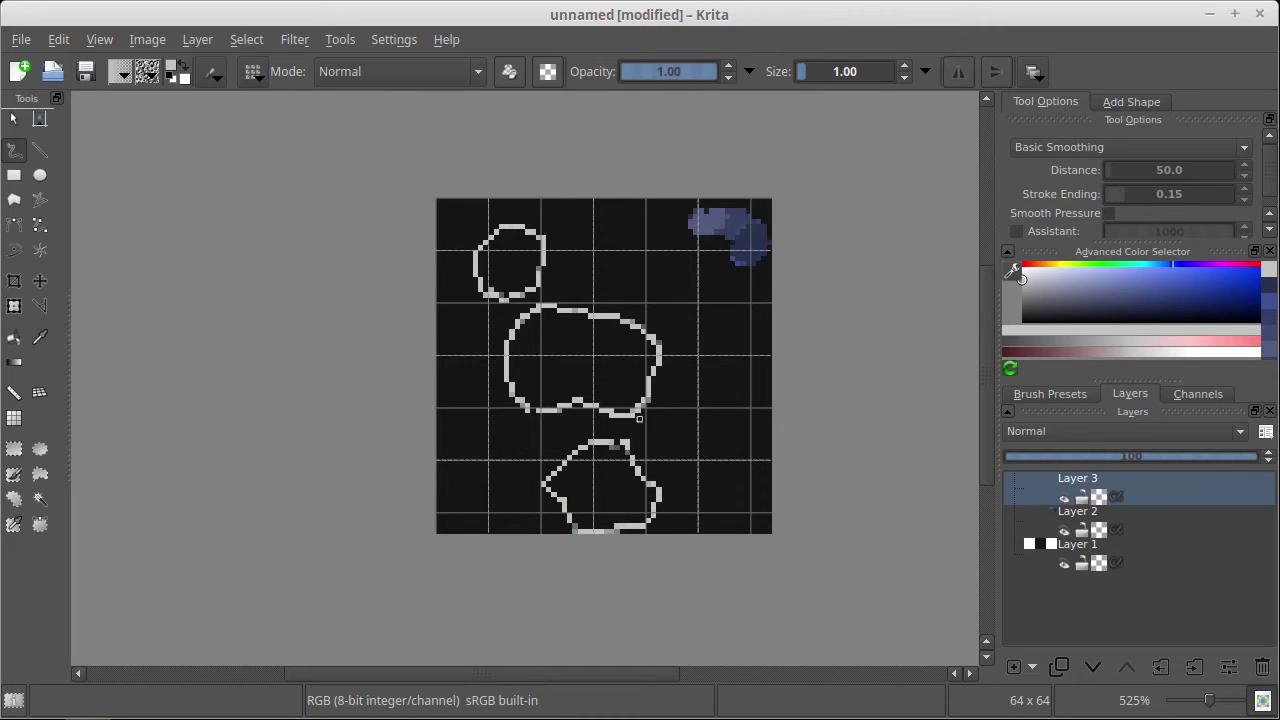
{"action": "key", "text": "ctrl+z"}
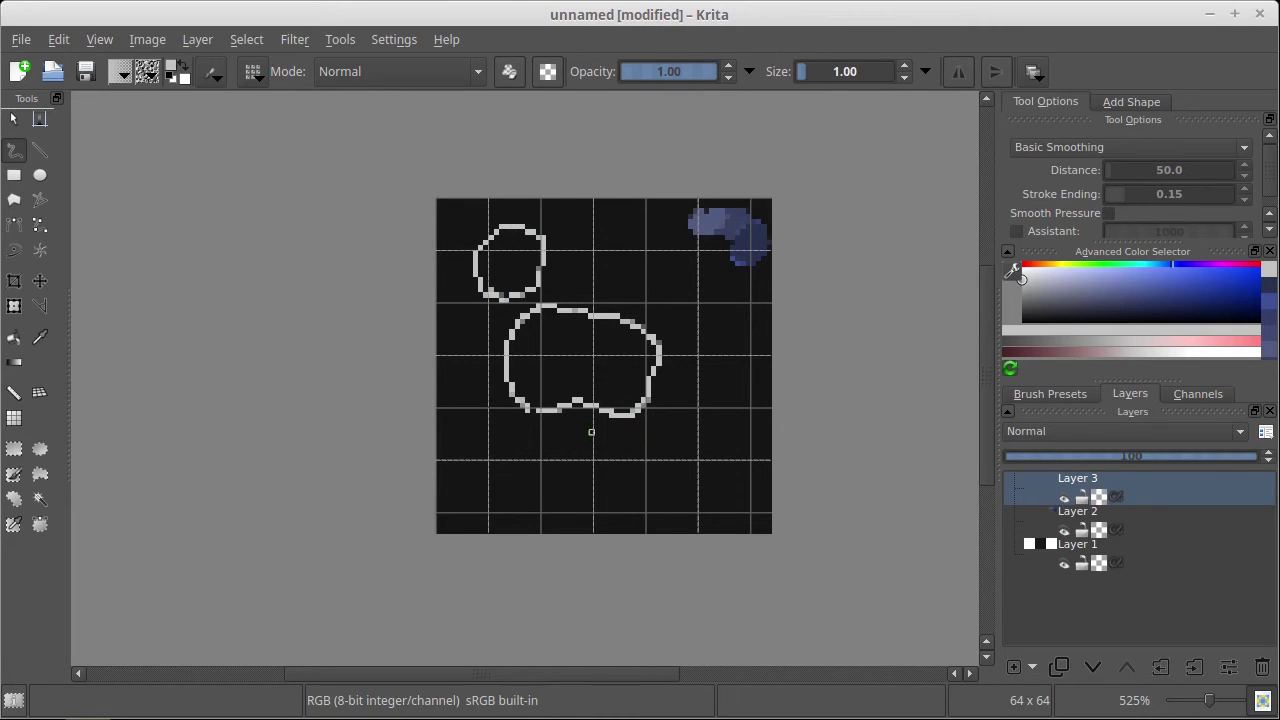
{"action": "mouse_move", "coordinate": [650, 427]}
{"action": "left_mouse_down"}
{"action": "mouse_move", "coordinate": [700, 484]}
{"action": "mouse_move", "coordinate": [676, 520]}
{"action": "mouse_move", "coordinate": [648, 527]}
{"action": "mouse_move", "coordinate": [611, 524]}
{"action": "mouse_move", "coordinate": [574, 471]}
{"action": "mouse_move", "coordinate": [608, 430]}
{"action": "left_mouse_up"}
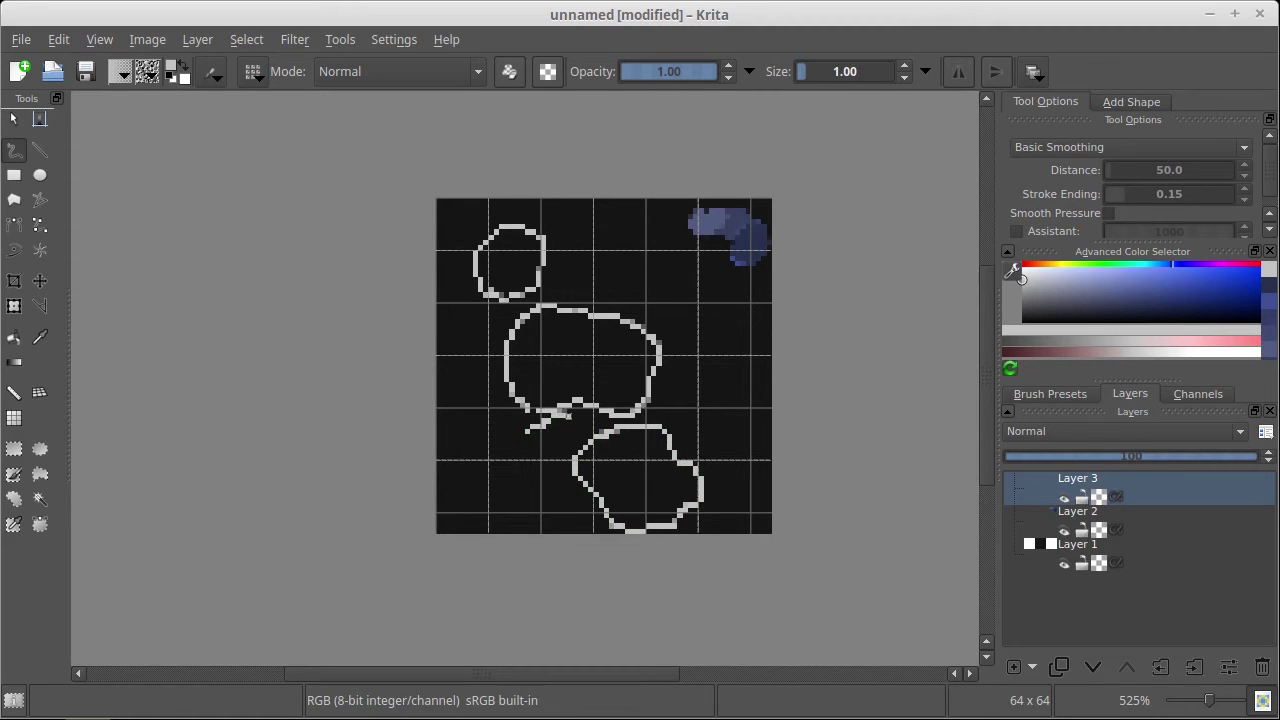
{"action": "mouse_move", "coordinate": [566, 459]}
{"action": "left_mouse_down"}
{"action": "mouse_move", "coordinate": [528, 468]}
{"action": "mouse_move", "coordinate": [515, 439]}
{"action": "left_mouse_up"}
{"action": "mouse_move", "coordinate": [440, 390]}
{"action": "left_mouse_down"}
{"action": "mouse_move", "coordinate": [484, 387]}
{"action": "mouse_move", "coordinate": [510, 430]}
{"action": "mouse_move", "coordinate": [513, 458]}
{"action": "mouse_move", "coordinate": [471, 487]}
{"action": "left_mouse_up"}
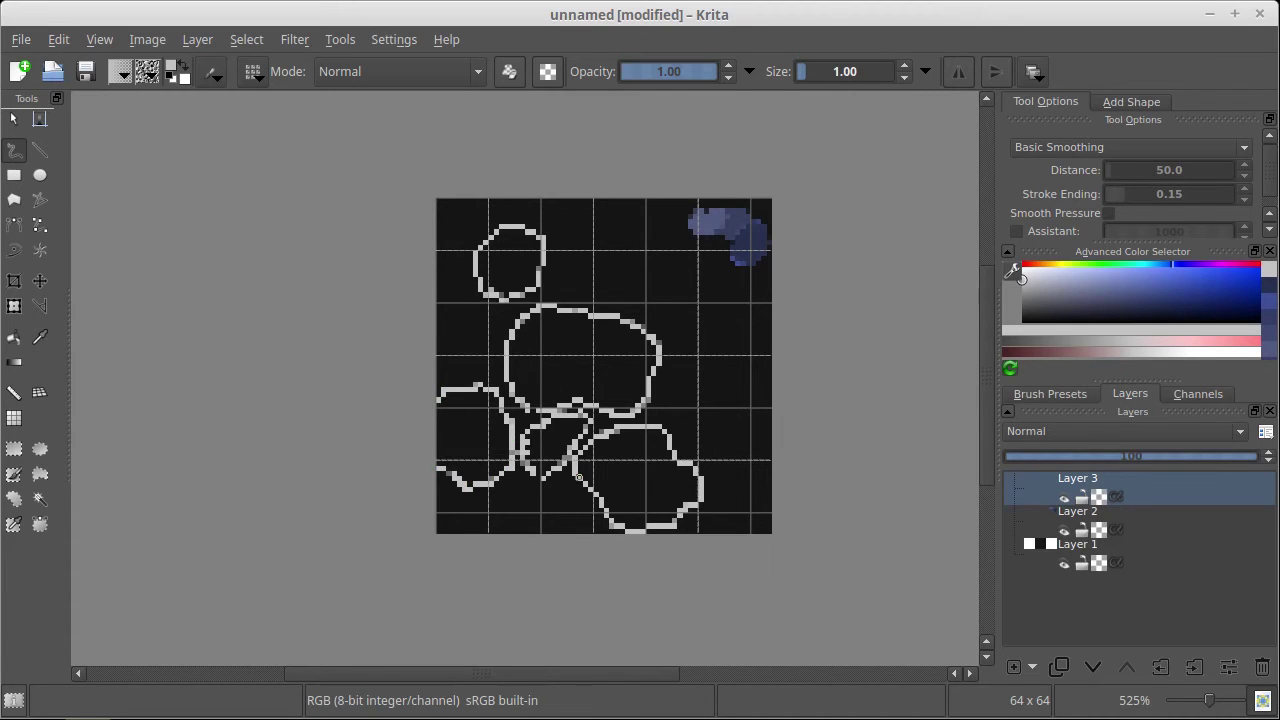
Turn on wrap-around mode, close the stone outline crossing the left edge, and add more stones beside and above the central one
{"action": "key", "text": "w"}
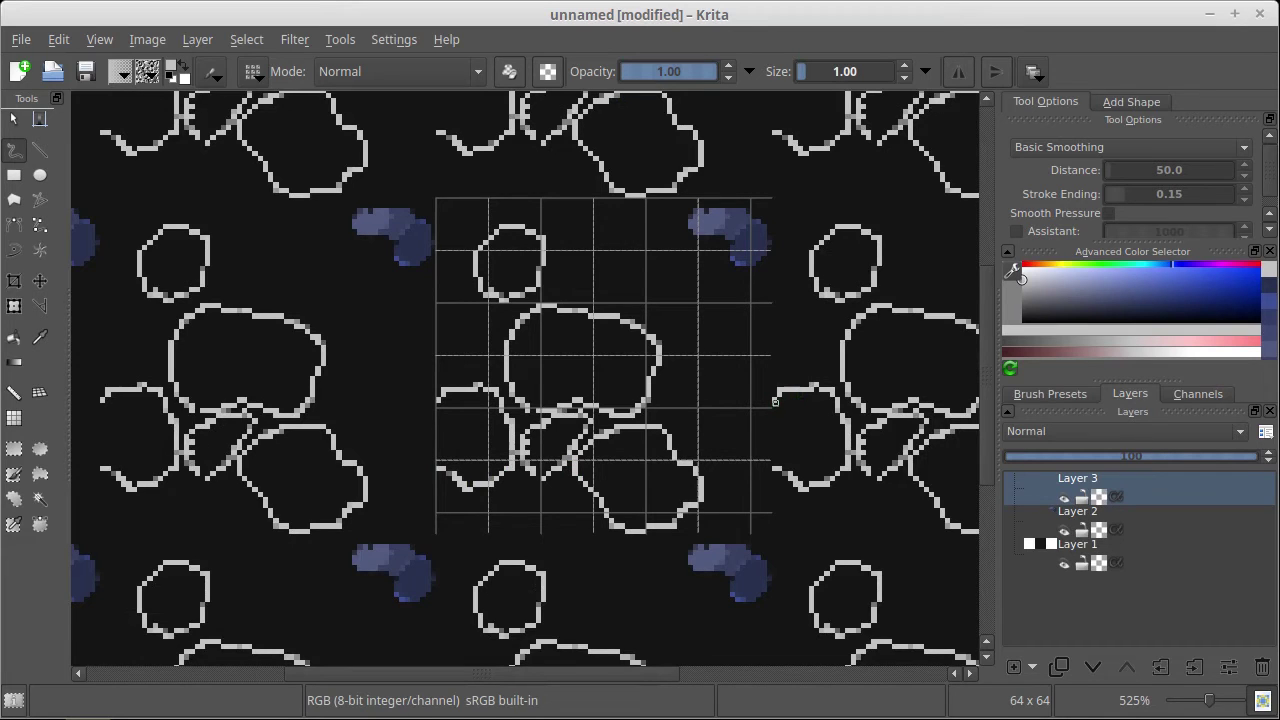
{"action": "mouse_move", "coordinate": [767, 405]}
{"action": "left_mouse_down"}
{"action": "mouse_move", "coordinate": [758, 442]}
{"action": "mouse_move", "coordinate": [788, 468]}
{"action": "left_mouse_up"}
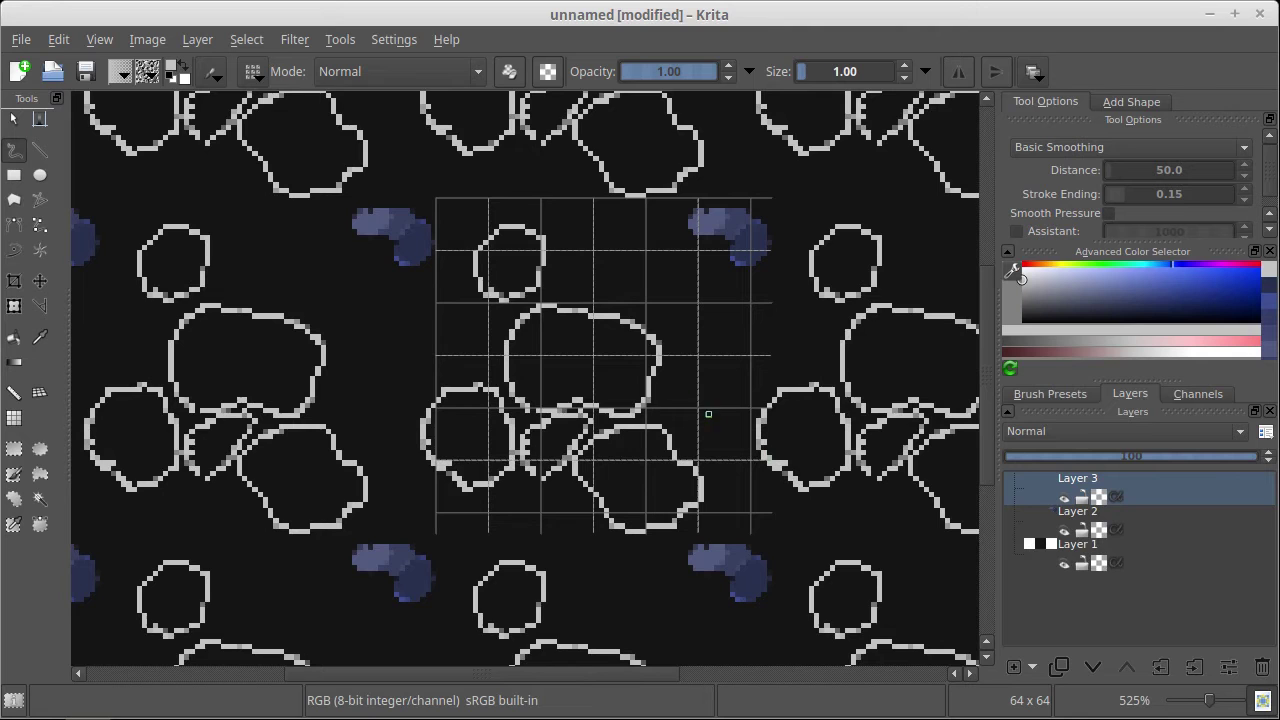
{"action": "mouse_move", "coordinate": [686, 352]}
{"action": "left_mouse_down"}
{"action": "mouse_move", "coordinate": [668, 395]}
{"action": "mouse_move", "coordinate": [688, 442]}
{"action": "mouse_move", "coordinate": [708, 445]}
{"action": "mouse_move", "coordinate": [742, 439]}
{"action": "mouse_move", "coordinate": [762, 391]}
{"action": "mouse_move", "coordinate": [715, 349]}
{"action": "mouse_move", "coordinate": [683, 354]}
{"action": "mouse_move", "coordinate": [719, 383]}
{"action": "left_mouse_up"}
{"action": "mouse_move", "coordinate": [591, 252]}
{"action": "left_mouse_down"}
{"action": "mouse_move", "coordinate": [580, 322]}
{"action": "mouse_move", "coordinate": [611, 336]}
{"action": "mouse_move", "coordinate": [657, 313]}
{"action": "mouse_move", "coordinate": [670, 255]}
{"action": "mouse_move", "coordinate": [605, 240]}
{"action": "mouse_move", "coordinate": [588, 261]}
{"action": "mouse_move", "coordinate": [601, 257]}
{"action": "mouse_move", "coordinate": [593, 286]}
{"action": "mouse_move", "coordinate": [611, 298]}
{"action": "mouse_move", "coordinate": [645, 312]}
{"action": "mouse_move", "coordinate": [691, 285]}
{"action": "mouse_move", "coordinate": [694, 265]}
{"action": "mouse_move", "coordinate": [613, 256]}
{"action": "left_mouse_up"}
{"action": "left_click_drag", "start_coordinate": [705, 475], "coordinate": [495, 328]}
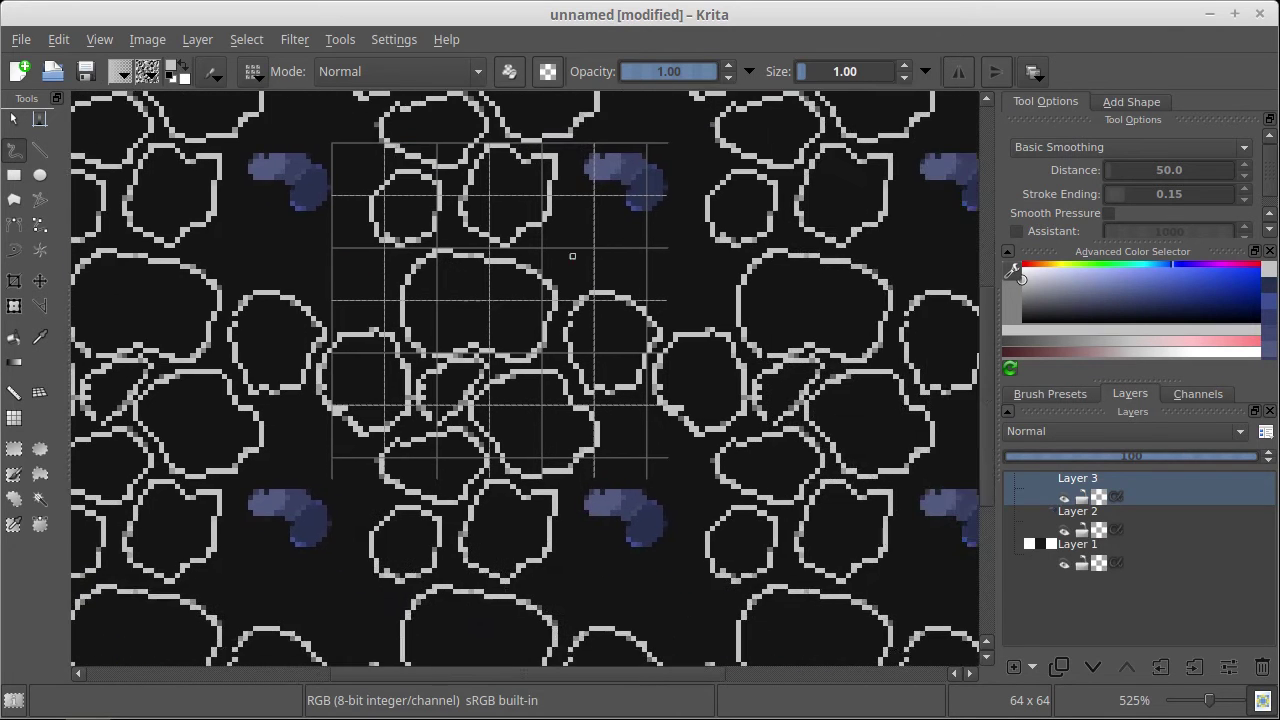
Fill the remaining gaps of the repeating tile with more stone outlines, crossing the tile edges and the palette corner
{"action": "left_click_drag", "start_coordinate": [649, 440], "coordinate": [658, 546]}
{"action": "mouse_move", "coordinate": [613, 345]}
{"action": "left_mouse_down"}
{"action": "mouse_move", "coordinate": [589, 385]}
{"action": "mouse_move", "coordinate": [608, 412]}
{"action": "mouse_move", "coordinate": [684, 386]}
{"action": "mouse_move", "coordinate": [658, 330]}
{"action": "mouse_move", "coordinate": [618, 360]}
{"action": "left_mouse_up"}
{"action": "mouse_move", "coordinate": [639, 268]}
{"action": "left_mouse_down"}
{"action": "mouse_move", "coordinate": [652, 304]}
{"action": "mouse_move", "coordinate": [694, 322]}
{"action": "mouse_move", "coordinate": [732, 278]}
{"action": "mouse_move", "coordinate": [700, 229]}
{"action": "mouse_move", "coordinate": [668, 236]}
{"action": "mouse_move", "coordinate": [631, 271]}
{"action": "left_mouse_up"}
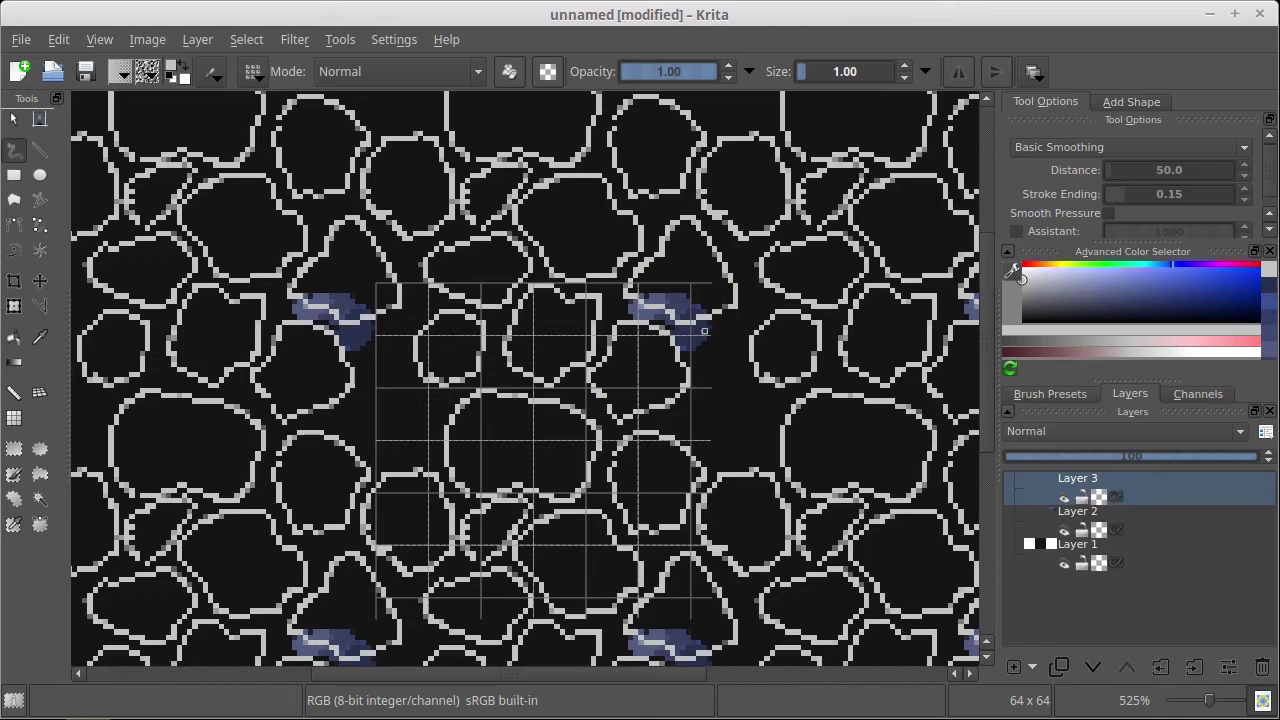
{"action": "mouse_move", "coordinate": [706, 328]}
{"action": "left_mouse_down"}
{"action": "mouse_move", "coordinate": [696, 378]}
{"action": "mouse_move", "coordinate": [738, 352]}
{"action": "mouse_move", "coordinate": [712, 426]}
{"action": "mouse_move", "coordinate": [688, 407]}
{"action": "mouse_move", "coordinate": [726, 455]}
{"action": "mouse_move", "coordinate": [774, 437]}
{"action": "mouse_move", "coordinate": [746, 402]}
{"action": "mouse_move", "coordinate": [660, 366]}
{"action": "mouse_move", "coordinate": [614, 577]}
{"action": "mouse_move", "coordinate": [618, 535]}
{"action": "left_mouse_up"}
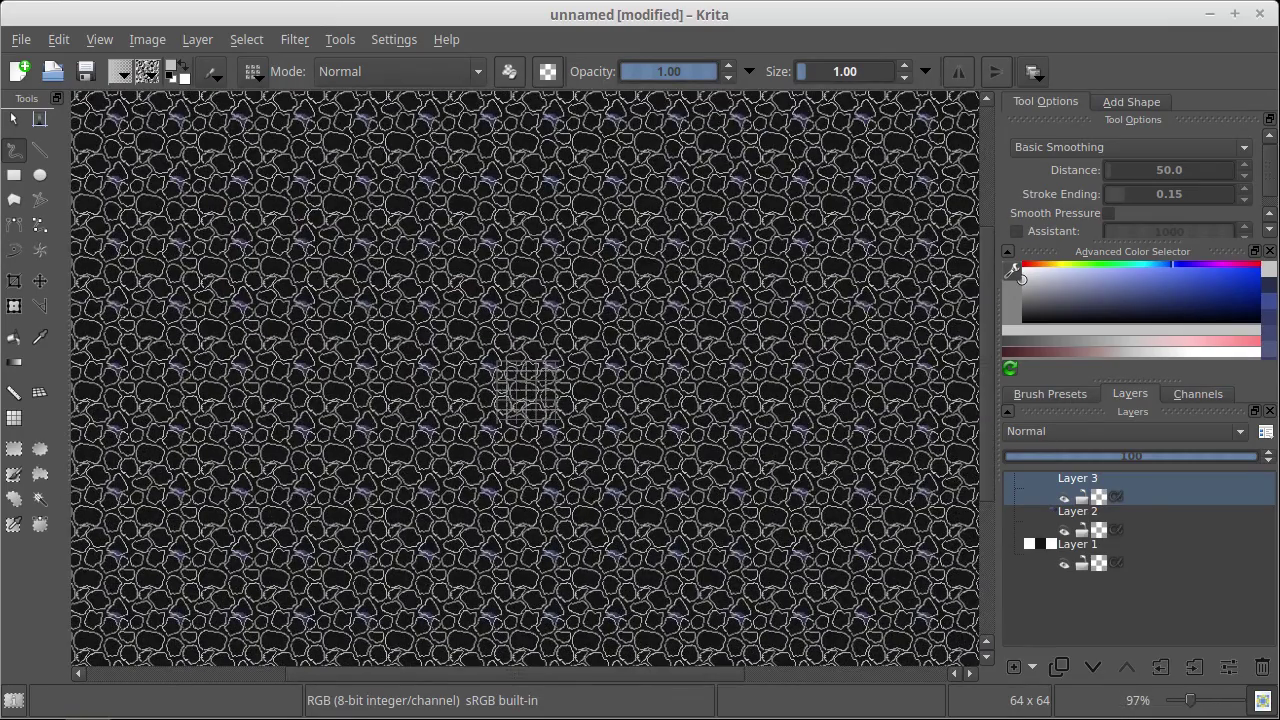
Turn off wrap-around mode and move the palette layer, Layer 2, above the outline layer, Layer 3
{"action": "key", "text": "plus"}
{"action": "key", "text": "plus"}
{"action": "key", "text": "plus"}
{"action": "key", "text": "plus"}
{"action": "key", "text": "plus"}
{"action": "left_click_drag", "start_coordinate": [528, 385], "coordinate": [556, 356]}
{"action": "mouse_move", "coordinate": [494, 446]}
{"action": "left_mouse_down"}
{"action": "mouse_move", "coordinate": [576, 360]}
{"action": "mouse_move", "coordinate": [568, 352]}
{"action": "left_mouse_up"}
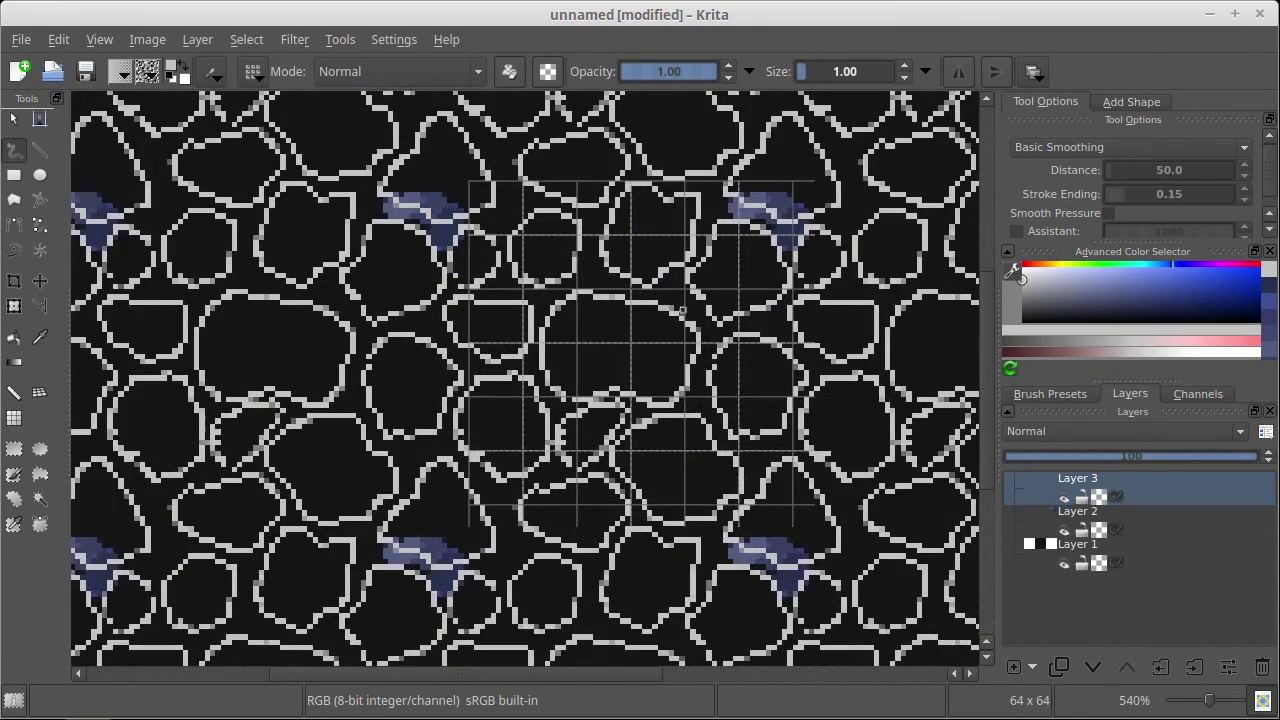
{"action": "key", "text": "w"}
{"action": "left_click_drag", "start_coordinate": [566, 314], "coordinate": [587, 281]}
{"action": "left_click_drag", "start_coordinate": [587, 281], "coordinate": [509, 314]}
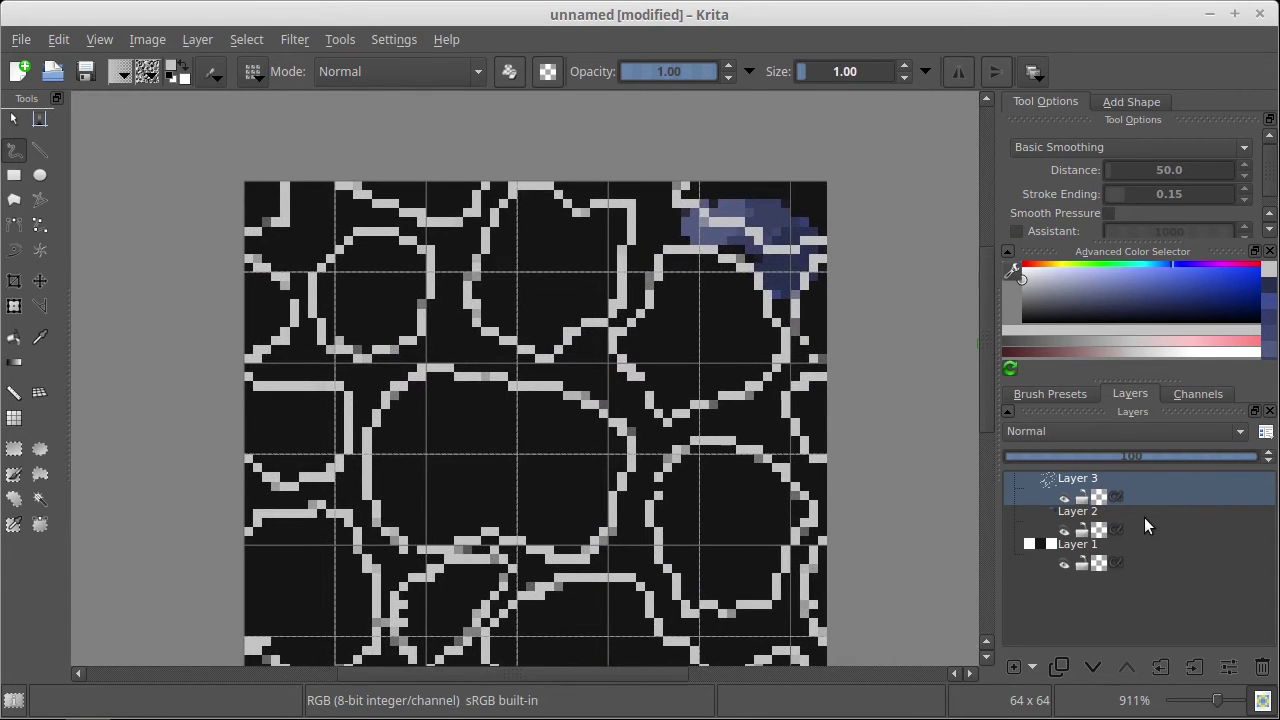
{"action": "left_click", "coordinate": [1120, 515]}
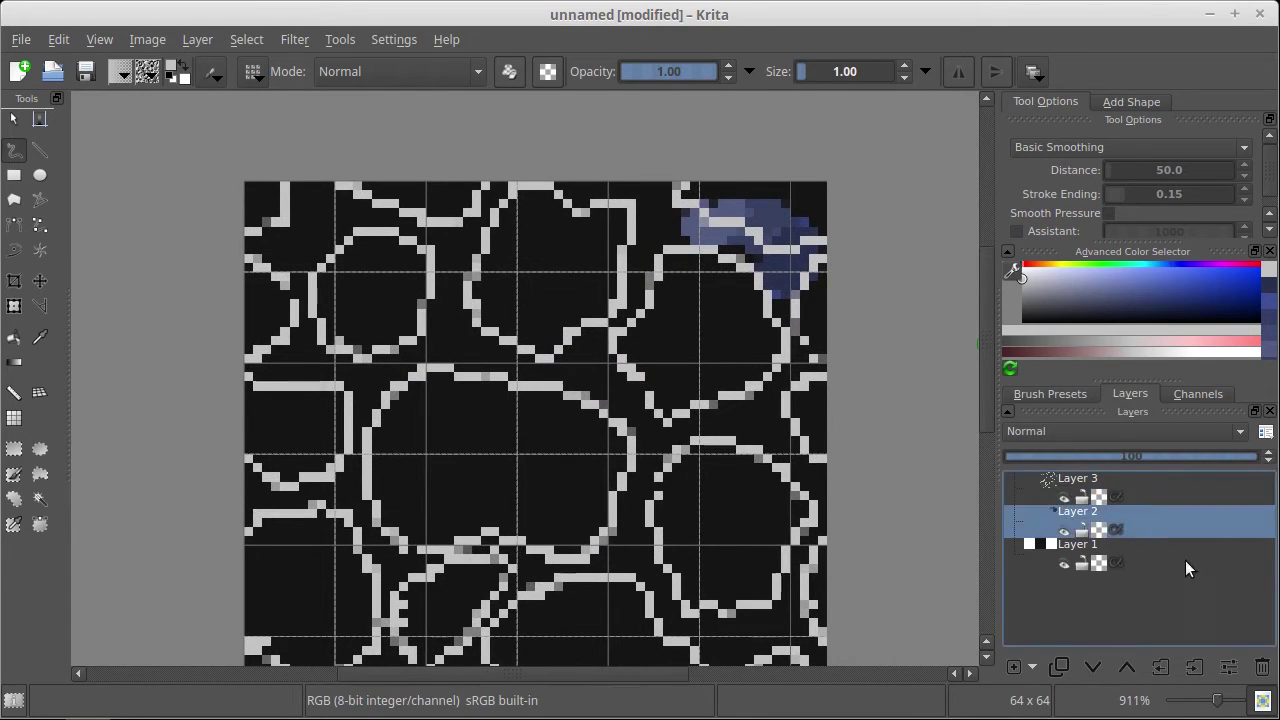
{"action": "left_click", "coordinate": [1127, 667]}
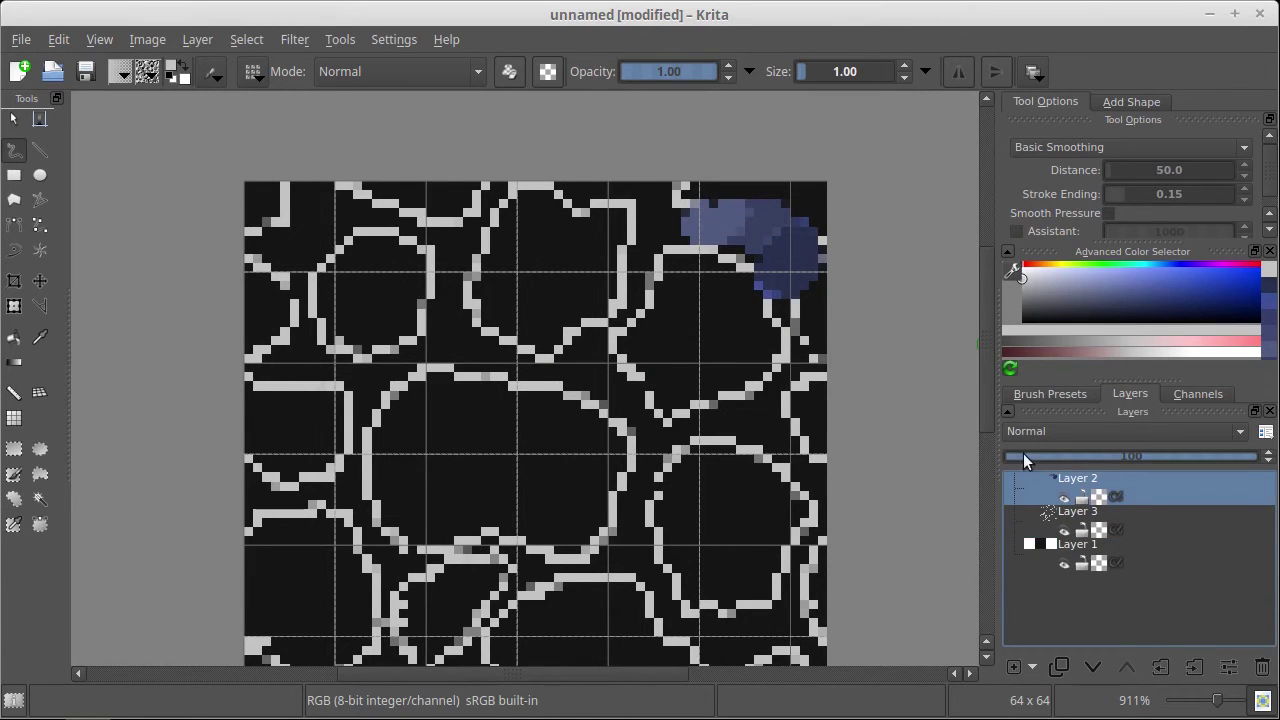
Sample the medium blue swatch and fill the central, top, upper-right and right-hand stones with a 5 px brush
{"action": "left_click_drag", "start_coordinate": [687, 224], "coordinate": [734, 207]}
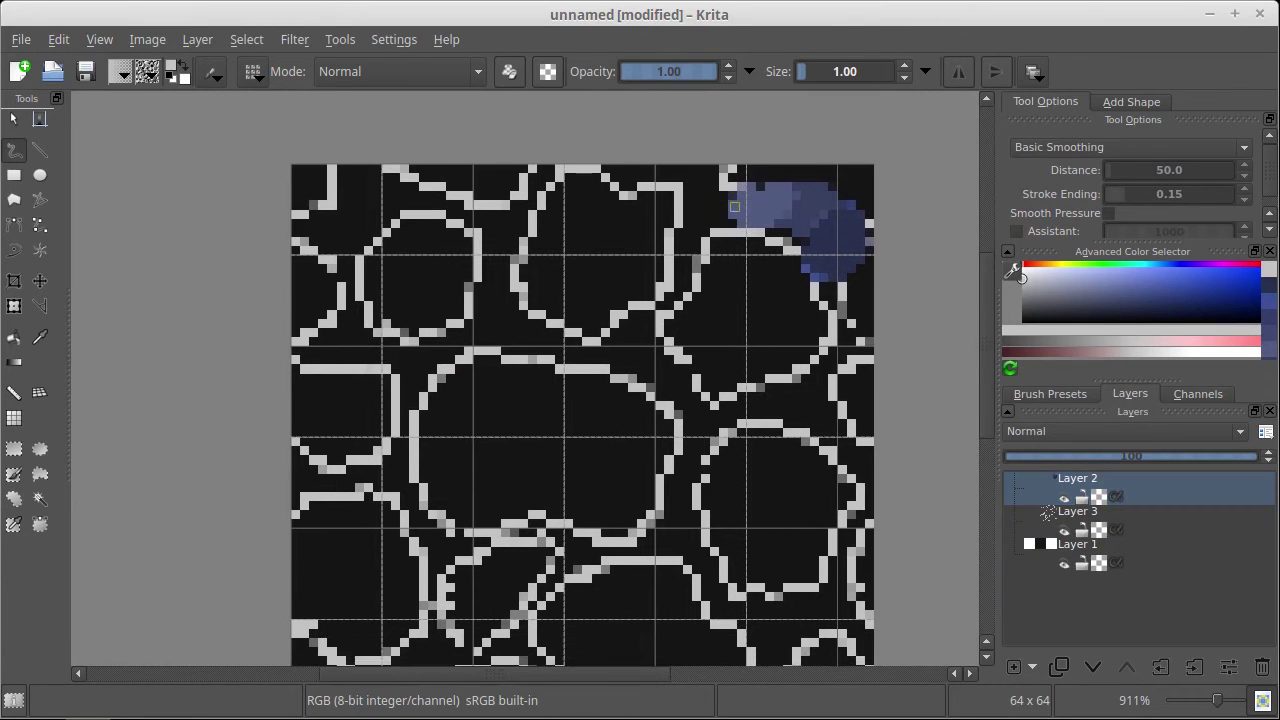
{"action": "left_click", "coordinate": [818, 192], "text": "ctrl"}
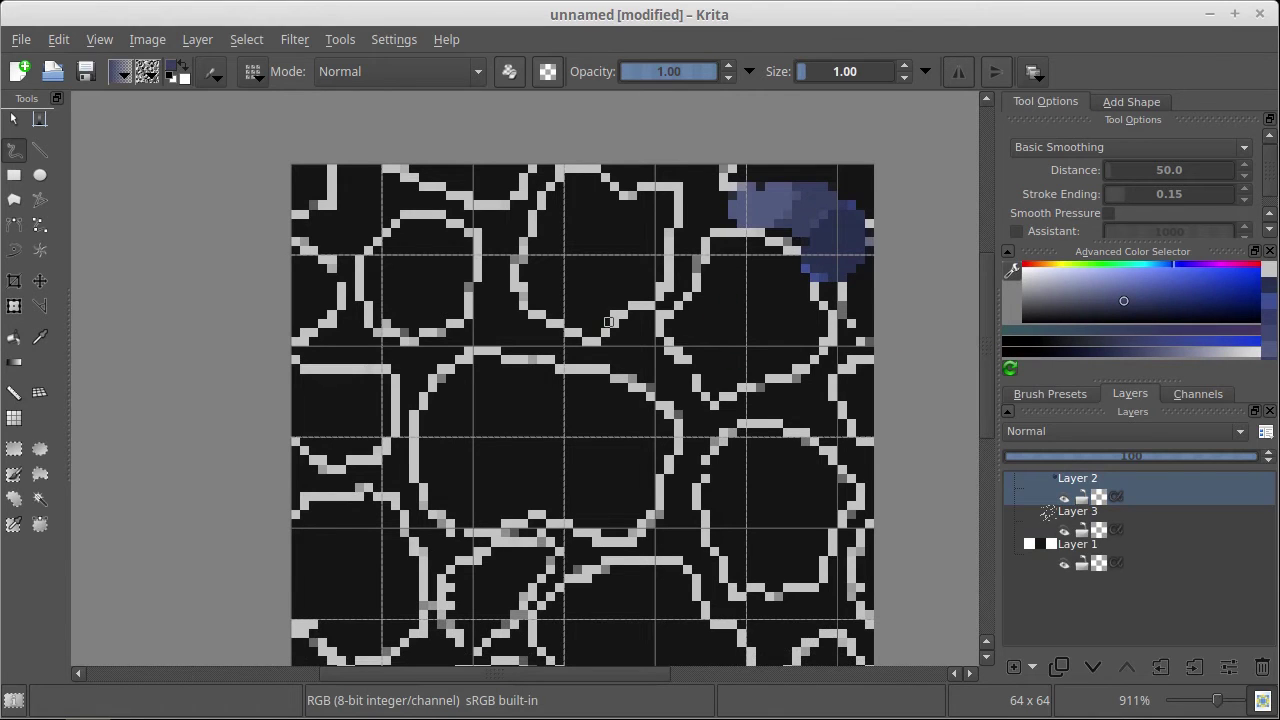
{"action": "key", "text": "bracketright"}
{"action": "key", "text": "bracketright"}
{"action": "key", "text": "bracketright"}
{"action": "key", "text": "bracketright"}
{"action": "mouse_move", "coordinate": [572, 249]}
{"action": "left_mouse_down"}
{"action": "mouse_move", "coordinate": [583, 203]}
{"action": "mouse_move", "coordinate": [546, 227]}
{"action": "mouse_move", "coordinate": [554, 306]}
{"action": "mouse_move", "coordinate": [547, 290]}
{"action": "mouse_move", "coordinate": [581, 317]}
{"action": "mouse_move", "coordinate": [637, 268]}
{"action": "mouse_move", "coordinate": [645, 210]}
{"action": "mouse_move", "coordinate": [600, 203]}
{"action": "mouse_move", "coordinate": [597, 240]}
{"action": "left_mouse_up"}
{"action": "mouse_move", "coordinate": [432, 415]}
{"action": "left_mouse_down"}
{"action": "mouse_move", "coordinate": [462, 384]}
{"action": "mouse_move", "coordinate": [466, 494]}
{"action": "mouse_move", "coordinate": [530, 490]}
{"action": "mouse_move", "coordinate": [620, 510]}
{"action": "left_mouse_up"}
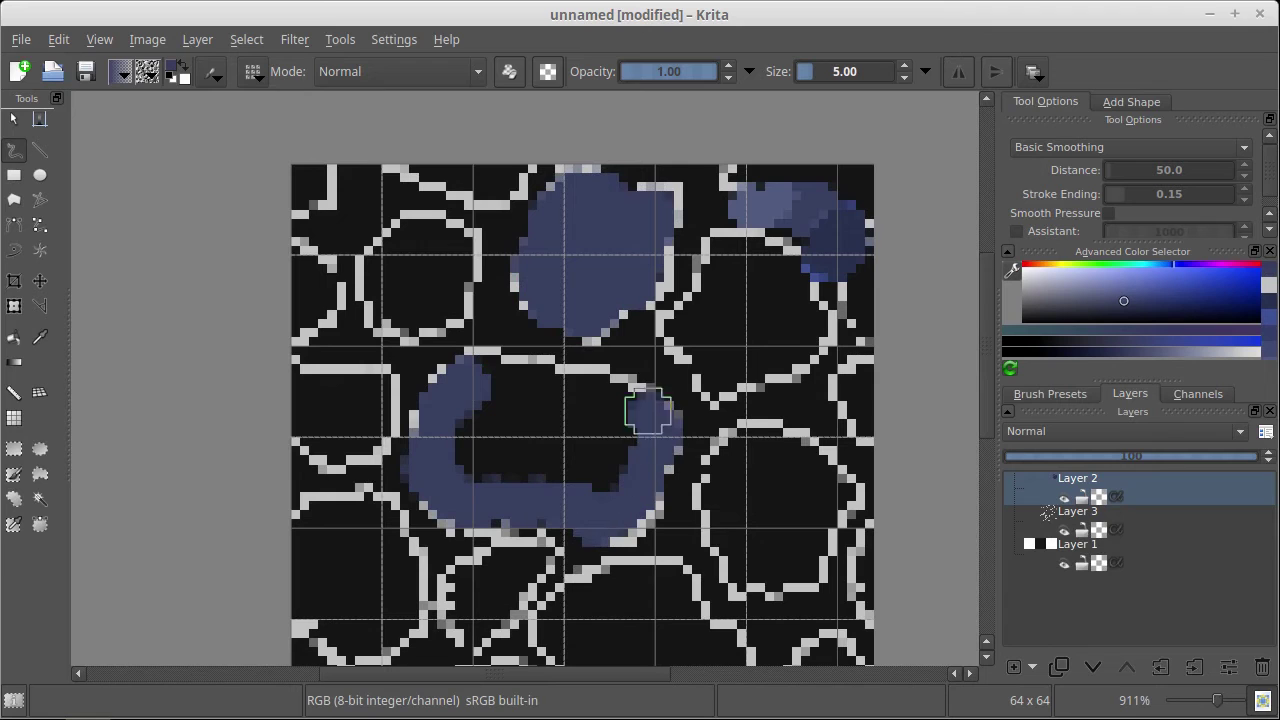
{"action": "mouse_move", "coordinate": [640, 410]}
{"action": "left_mouse_down"}
{"action": "mouse_move", "coordinate": [503, 361]}
{"action": "mouse_move", "coordinate": [465, 387]}
{"action": "mouse_move", "coordinate": [545, 402]}
{"action": "mouse_move", "coordinate": [551, 492]}
{"action": "mouse_move", "coordinate": [611, 453]}
{"action": "left_mouse_up"}
{"action": "mouse_move", "coordinate": [736, 246]}
{"action": "left_mouse_down"}
{"action": "mouse_move", "coordinate": [672, 335]}
{"action": "mouse_move", "coordinate": [714, 380]}
{"action": "mouse_move", "coordinate": [800, 335]}
{"action": "mouse_move", "coordinate": [755, 252]}
{"action": "mouse_move", "coordinate": [751, 312]}
{"action": "mouse_move", "coordinate": [769, 289]}
{"action": "mouse_move", "coordinate": [691, 294]}
{"action": "mouse_move", "coordinate": [619, 169]}
{"action": "left_mouse_up"}
{"action": "mouse_move", "coordinate": [686, 318]}
{"action": "left_mouse_down"}
{"action": "mouse_move", "coordinate": [643, 386]}
{"action": "mouse_move", "coordinate": [691, 434]}
{"action": "mouse_move", "coordinate": [751, 357]}
{"action": "mouse_move", "coordinate": [675, 345]}
{"action": "mouse_move", "coordinate": [719, 396]}
{"action": "mouse_move", "coordinate": [669, 389]}
{"action": "mouse_move", "coordinate": [657, 605]}
{"action": "left_mouse_up"}
Dab a dark blue shadow and a light blue highlight onto the large central stone, sampling both colours from the palette
{"action": "left_click", "coordinate": [762, 330], "text": "ctrl"}
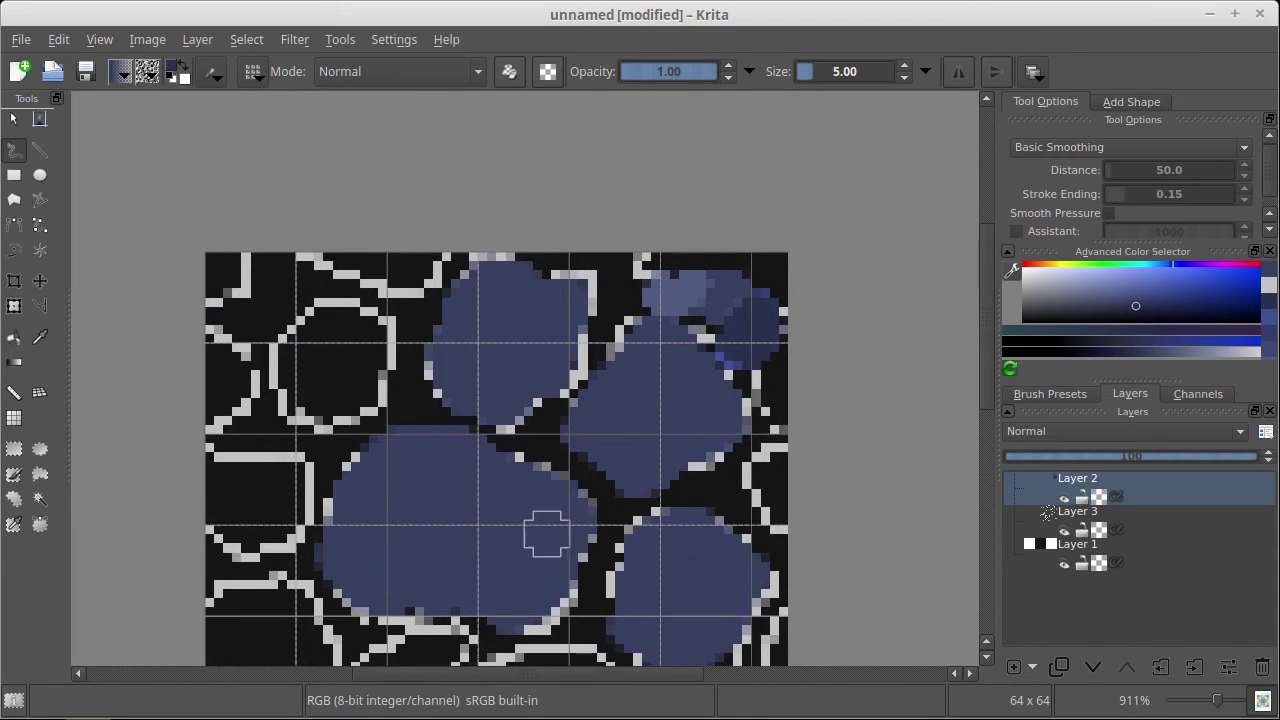
{"action": "left_click", "coordinate": [553, 530]}
{"action": "left_click", "coordinate": [641, 325], "text": "ctrl"}
{"action": "left_click", "coordinate": [415, 510]}
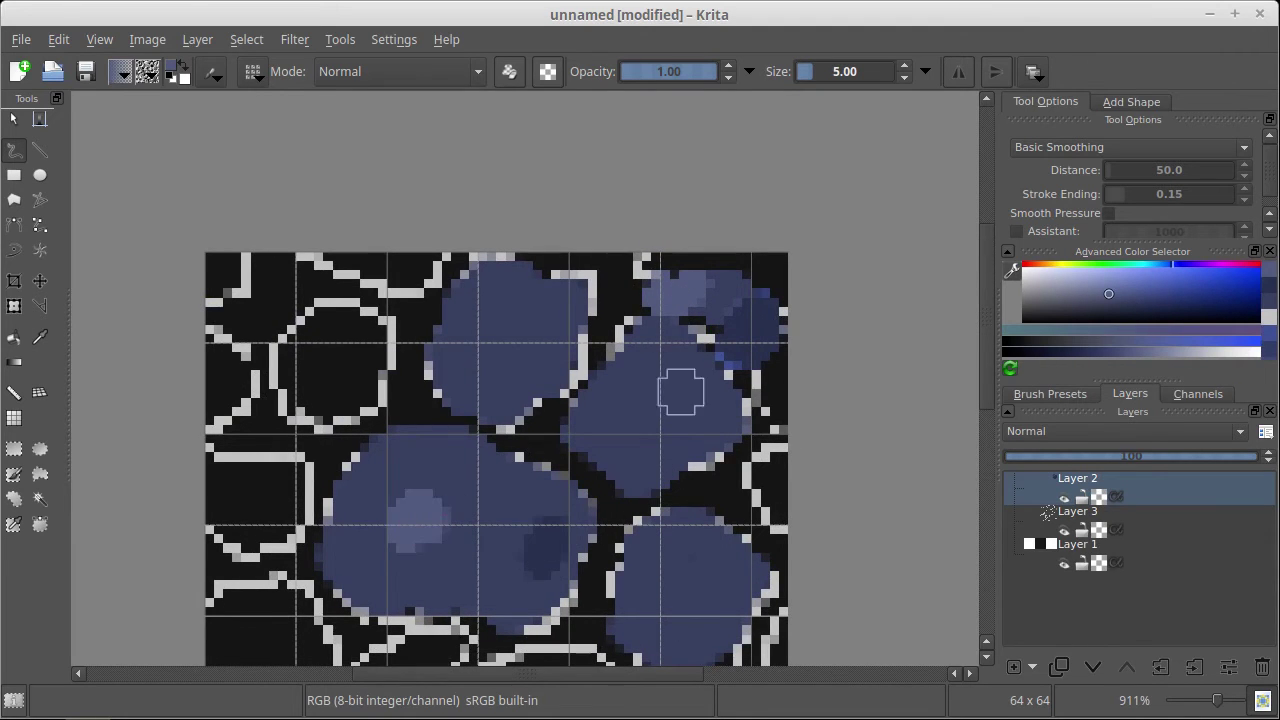
Erase the palette swatches from the upper-right corner with a 15 px eraser preset
{"action": "right_click", "coordinate": [458, 251]}
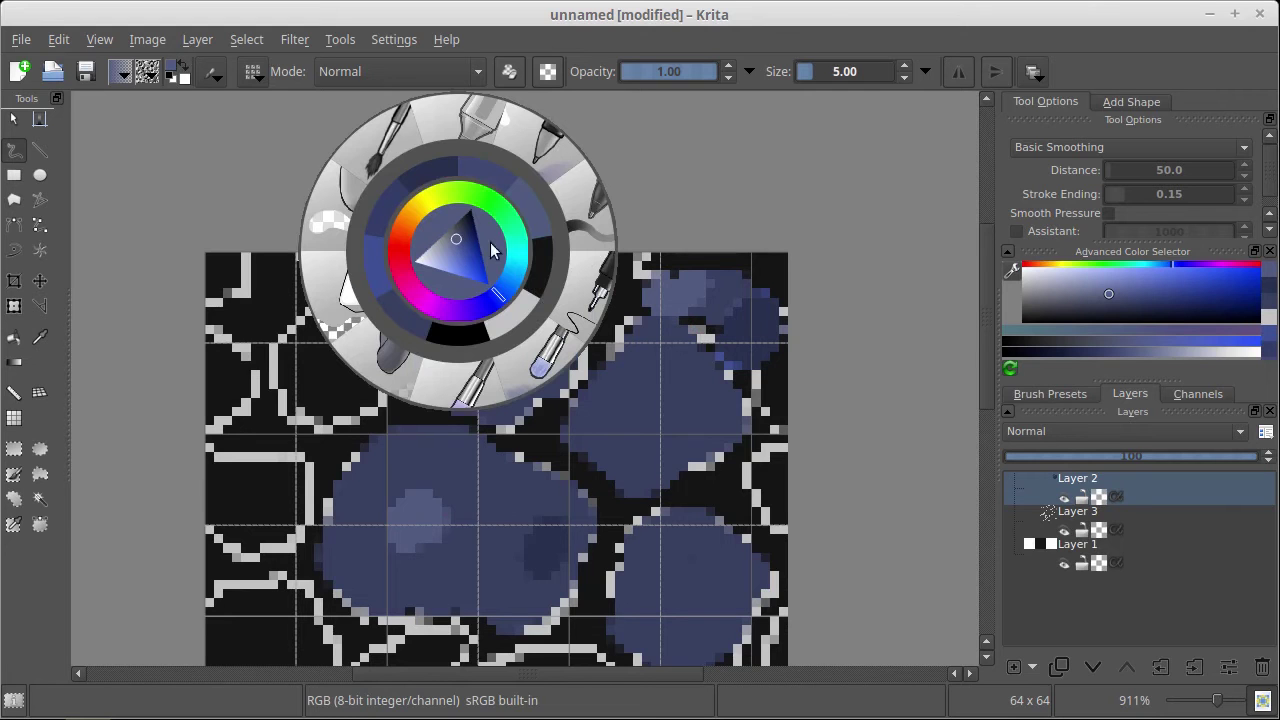
{"action": "left_click", "coordinate": [402, 343]}
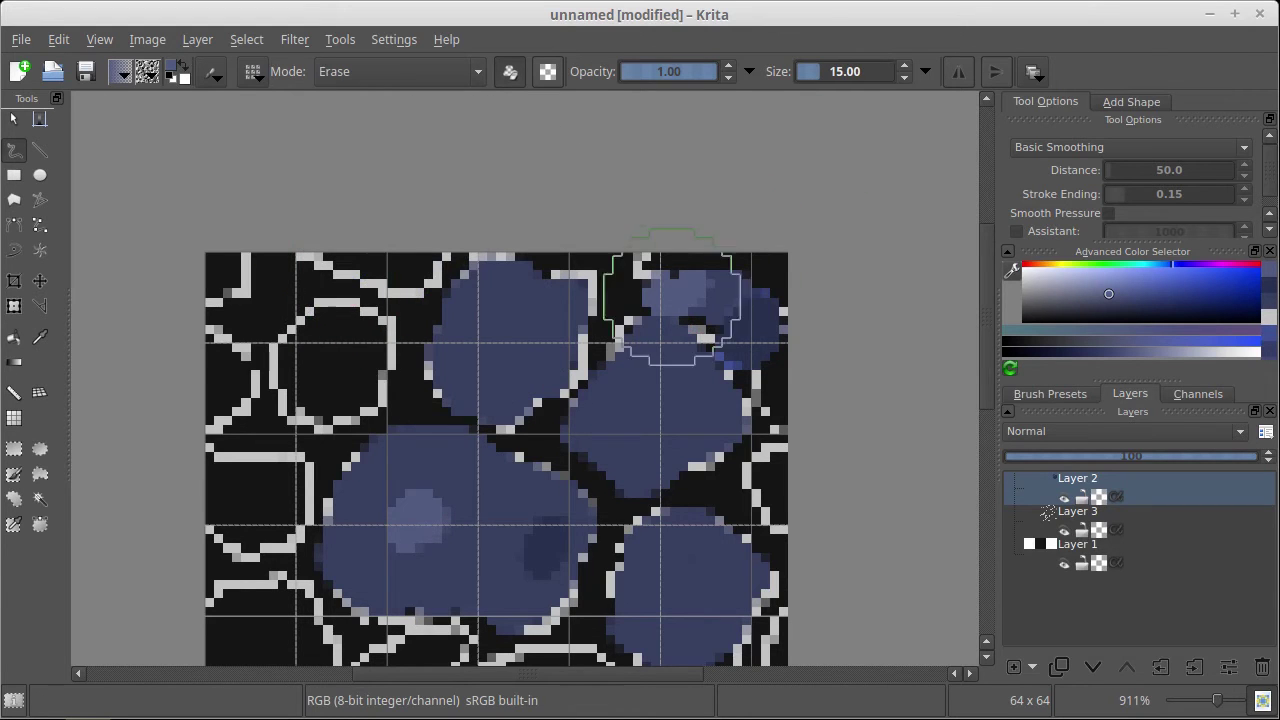
{"action": "mouse_move", "coordinate": [680, 240]}
{"action": "left_mouse_down"}
{"action": "mouse_move", "coordinate": [689, 229]}
{"action": "mouse_move", "coordinate": [683, 245]}
{"action": "mouse_move", "coordinate": [731, 240]}
{"action": "mouse_move", "coordinate": [743, 299]}
{"action": "mouse_move", "coordinate": [778, 322]}
{"action": "left_mouse_up"}
Switch from the eraser to the irregular 27 px paintbrush preset and open the full list of brush presets
{"action": "right_click", "coordinate": [433, 230]}
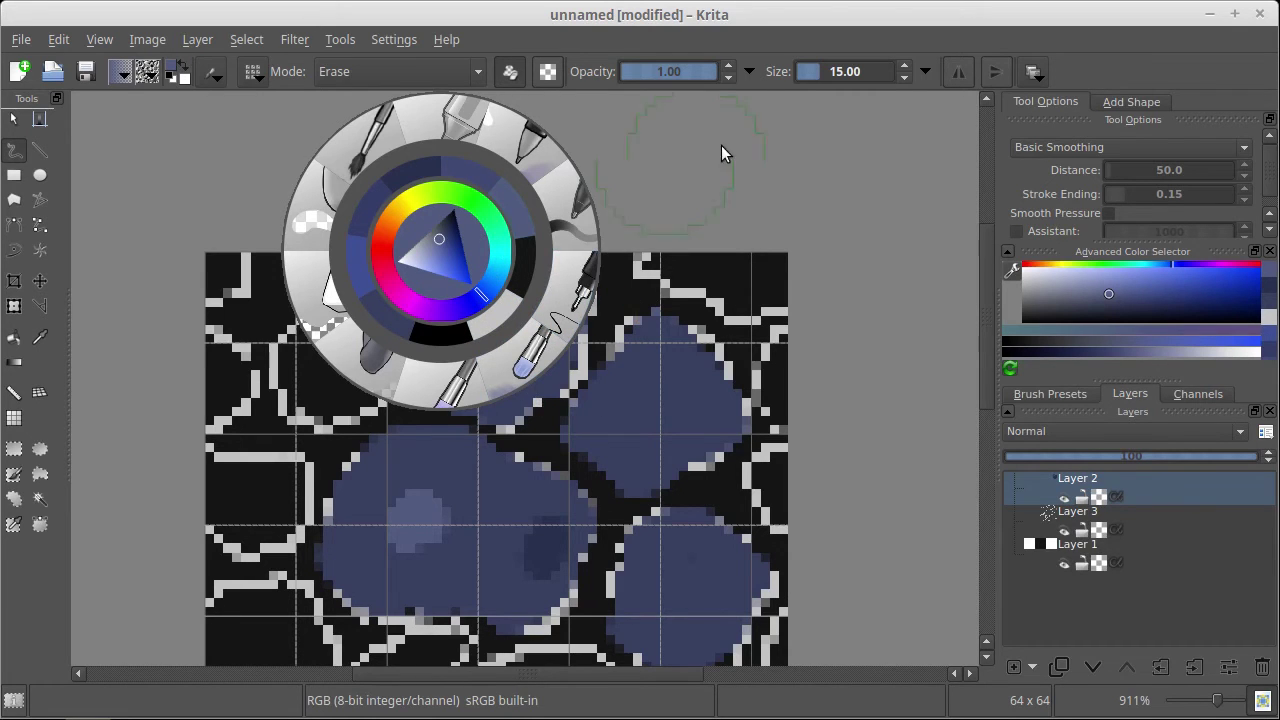
{"action": "left_click", "coordinate": [356, 143]}
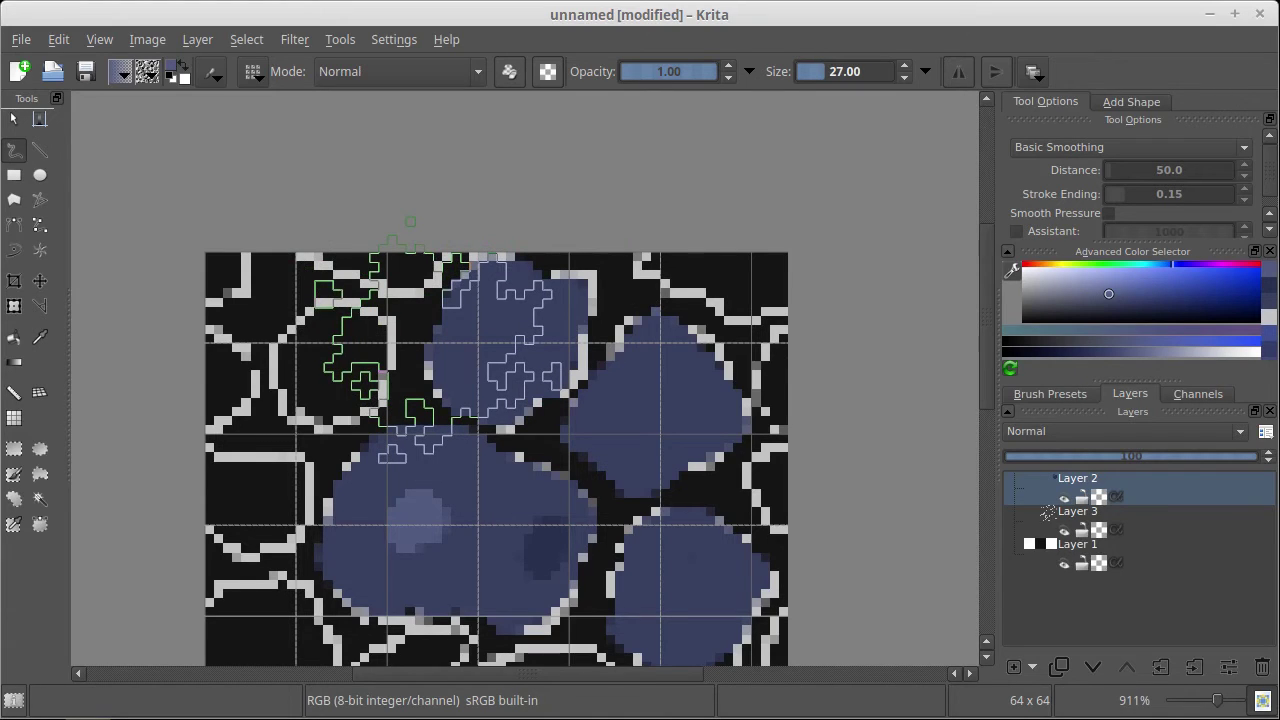
{"action": "mouse_move", "coordinate": [598, 423]}
{"action": "left_mouse_down"}
{"action": "mouse_move", "coordinate": [651, 329]}
{"action": "mouse_move", "coordinate": [594, 343]}
{"action": "mouse_move", "coordinate": [611, 339]}
{"action": "left_mouse_up"}
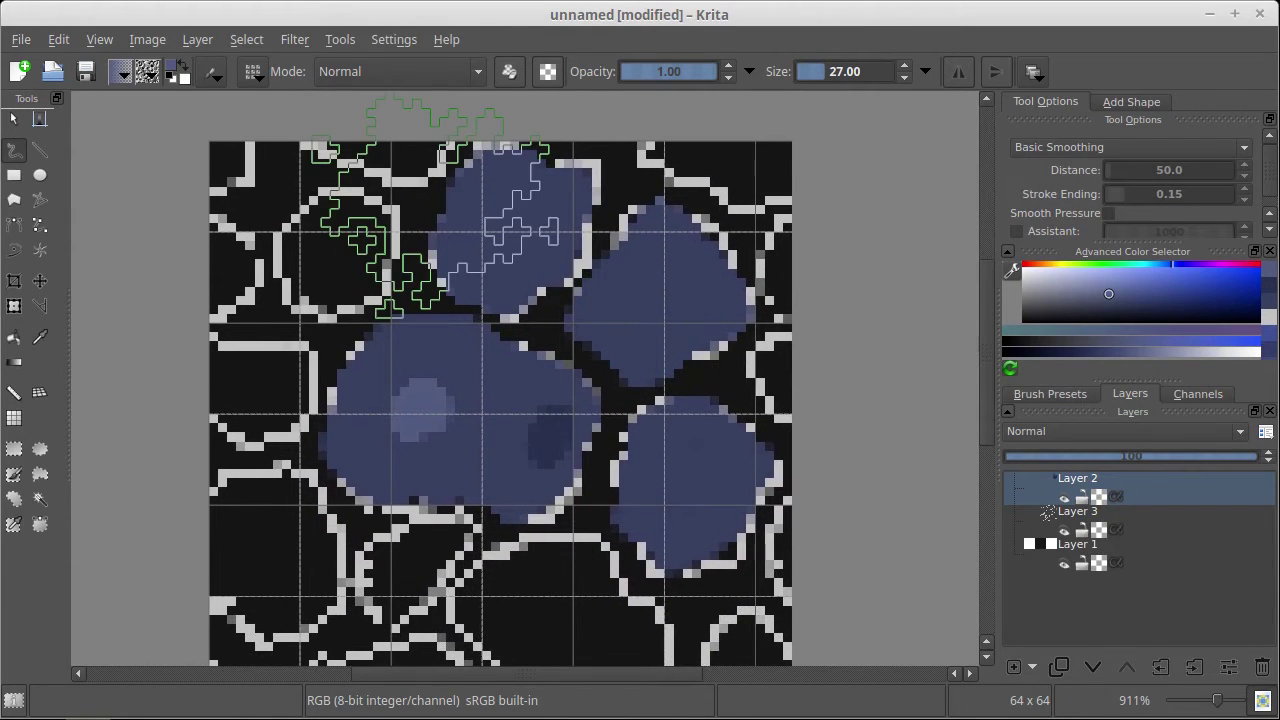
{"action": "right_click", "coordinate": [459, 347]}
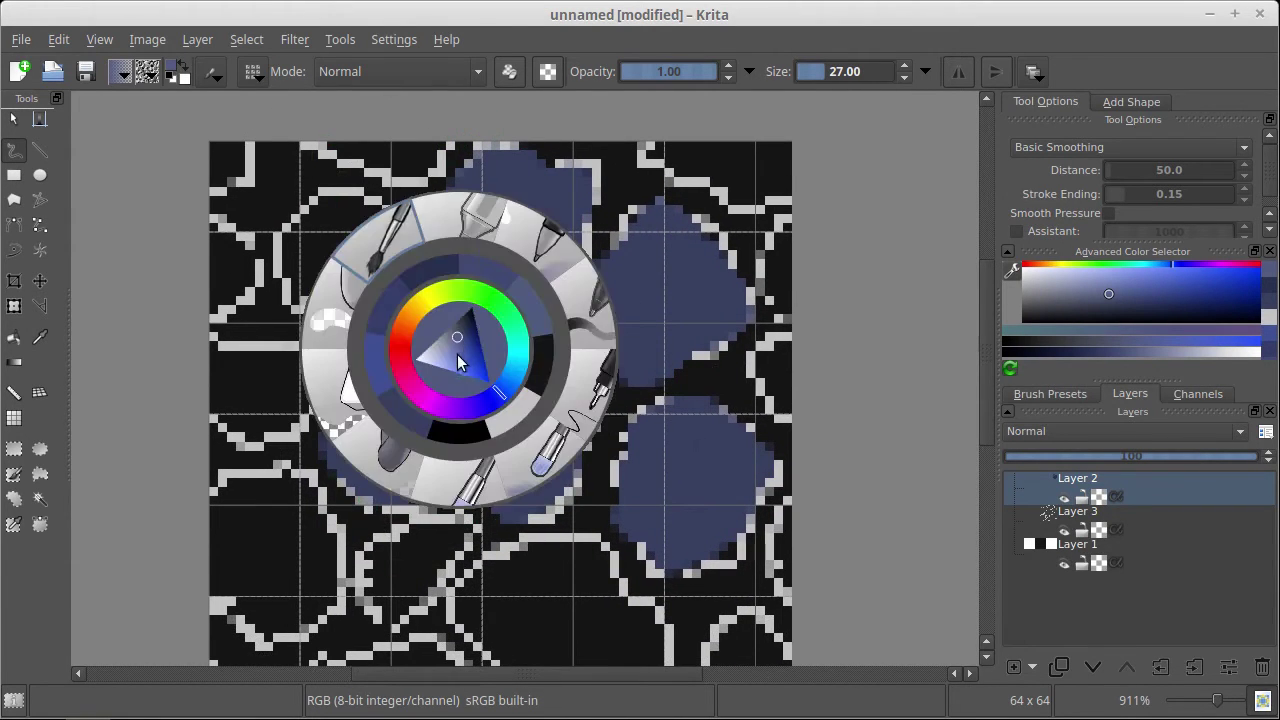
{"action": "left_click", "coordinate": [388, 250]}
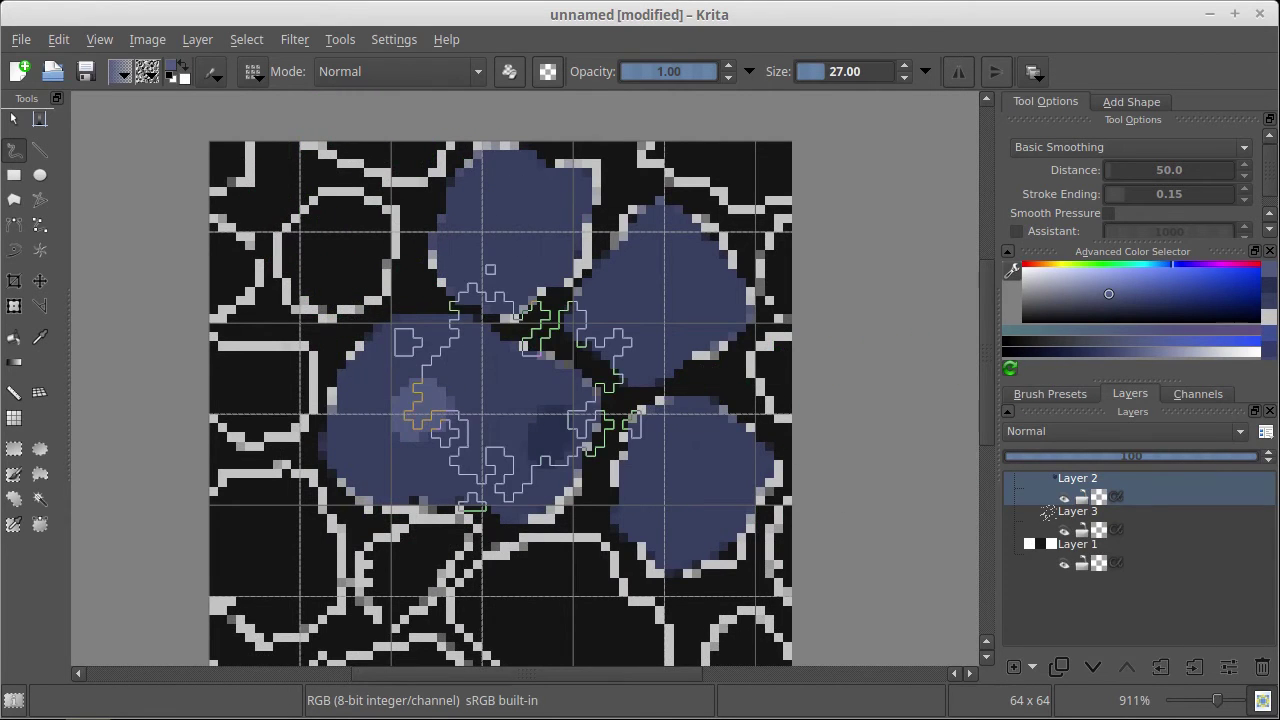
{"action": "right_click", "coordinate": [590, 345]}
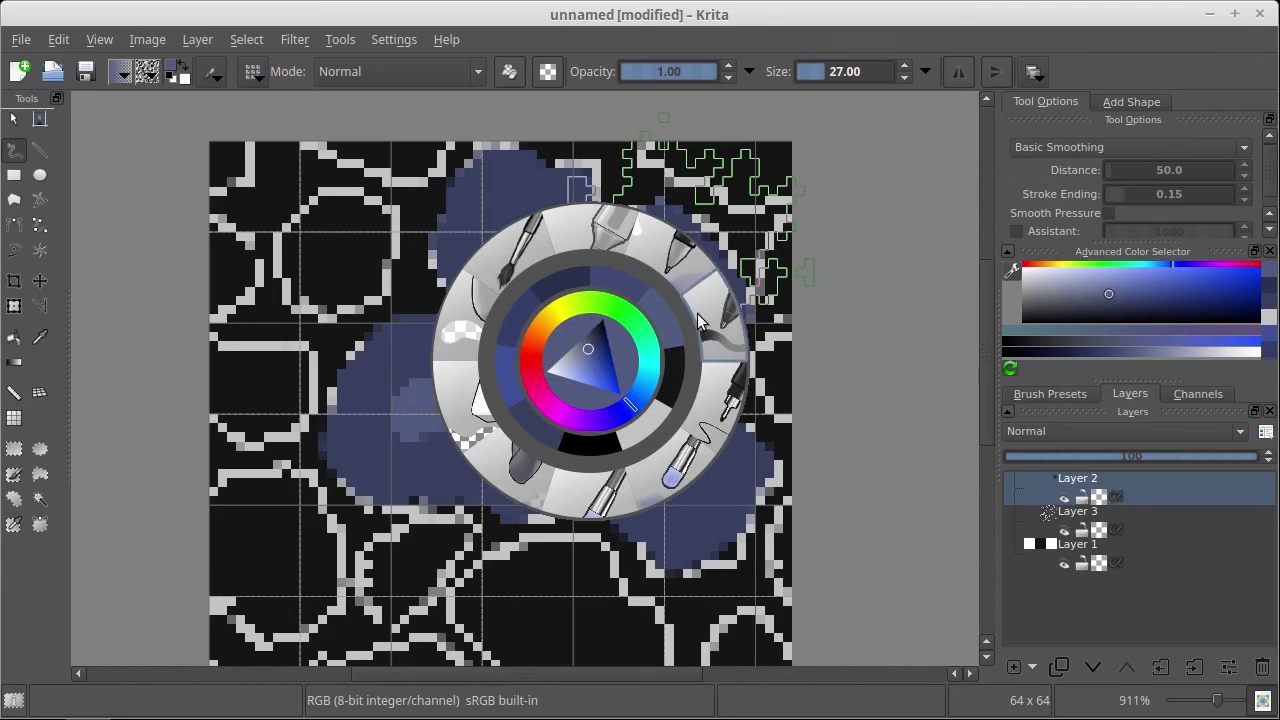
{"action": "left_click", "coordinate": [1058, 392]}
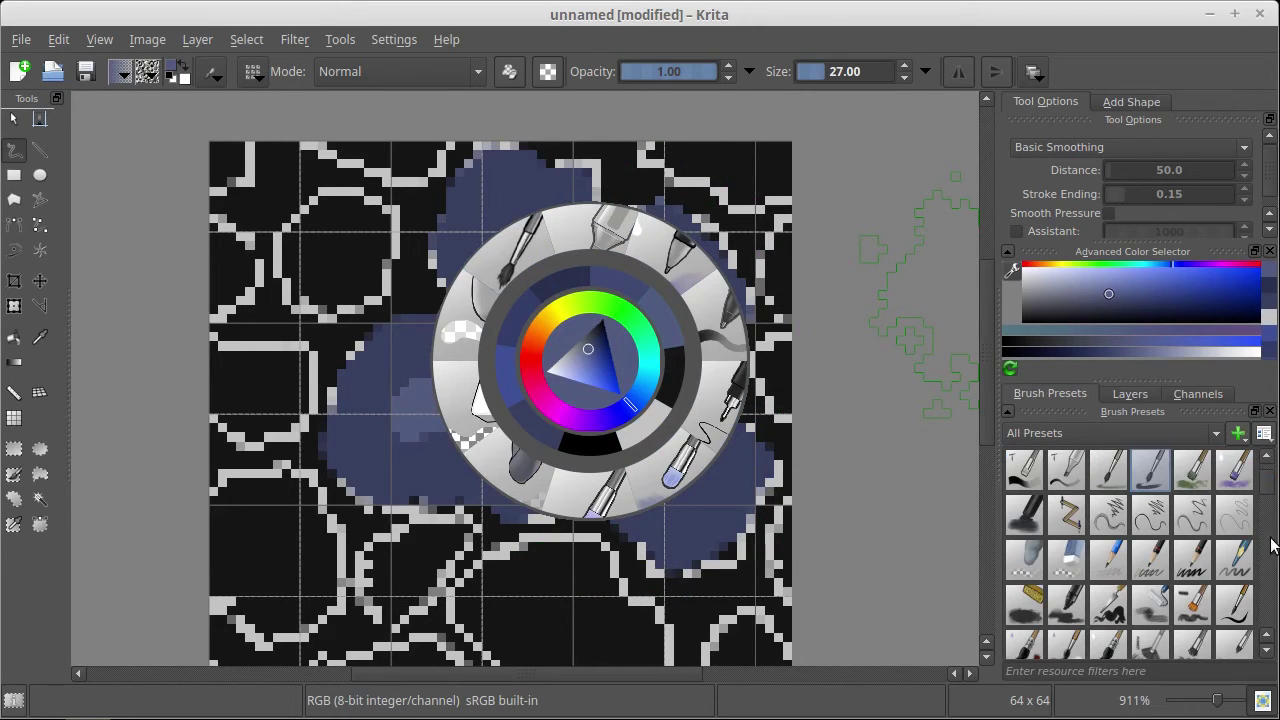
Choose a hard-edged pixel-art brush preset from further down the preset list and reduce its size to 12 px
{"action": "mouse_move", "coordinate": [1276, 481]}
{"action": "left_mouse_down"}
{"action": "mouse_move", "coordinate": [1265, 567]}
{"action": "mouse_move", "coordinate": [1250, 553]}
{"action": "left_mouse_up"}
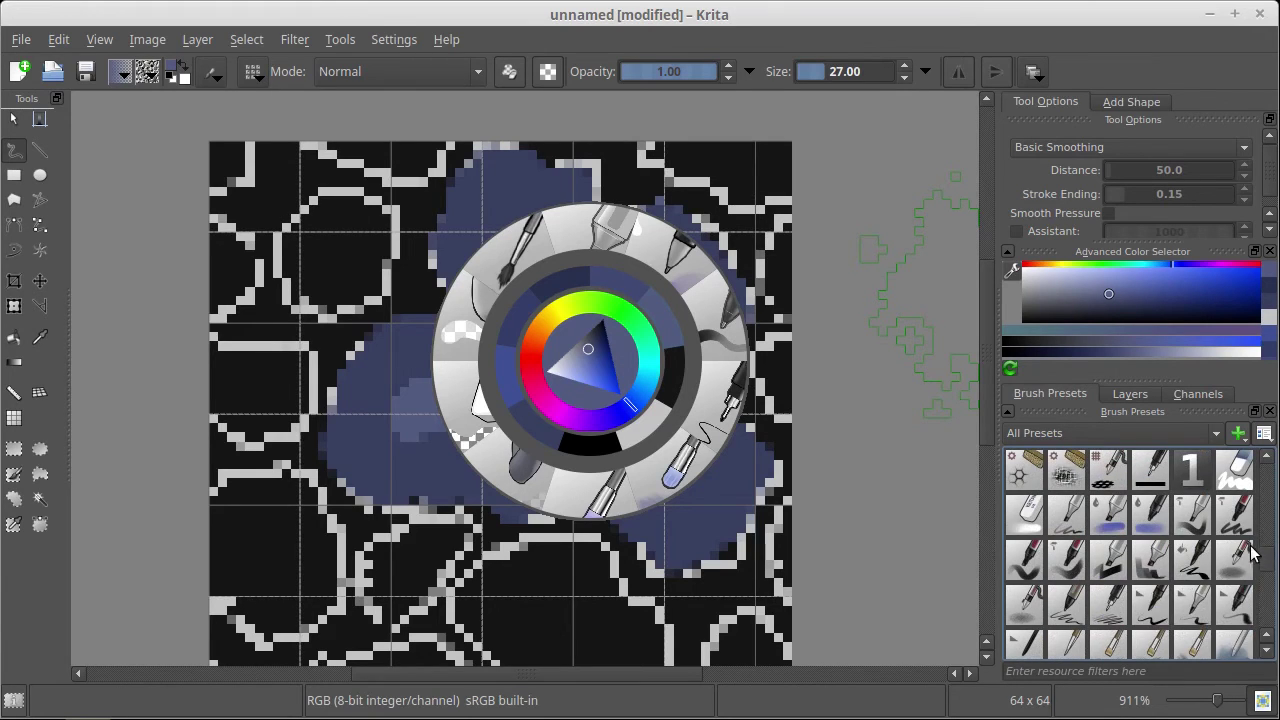
{"action": "left_click", "coordinate": [1147, 608]}
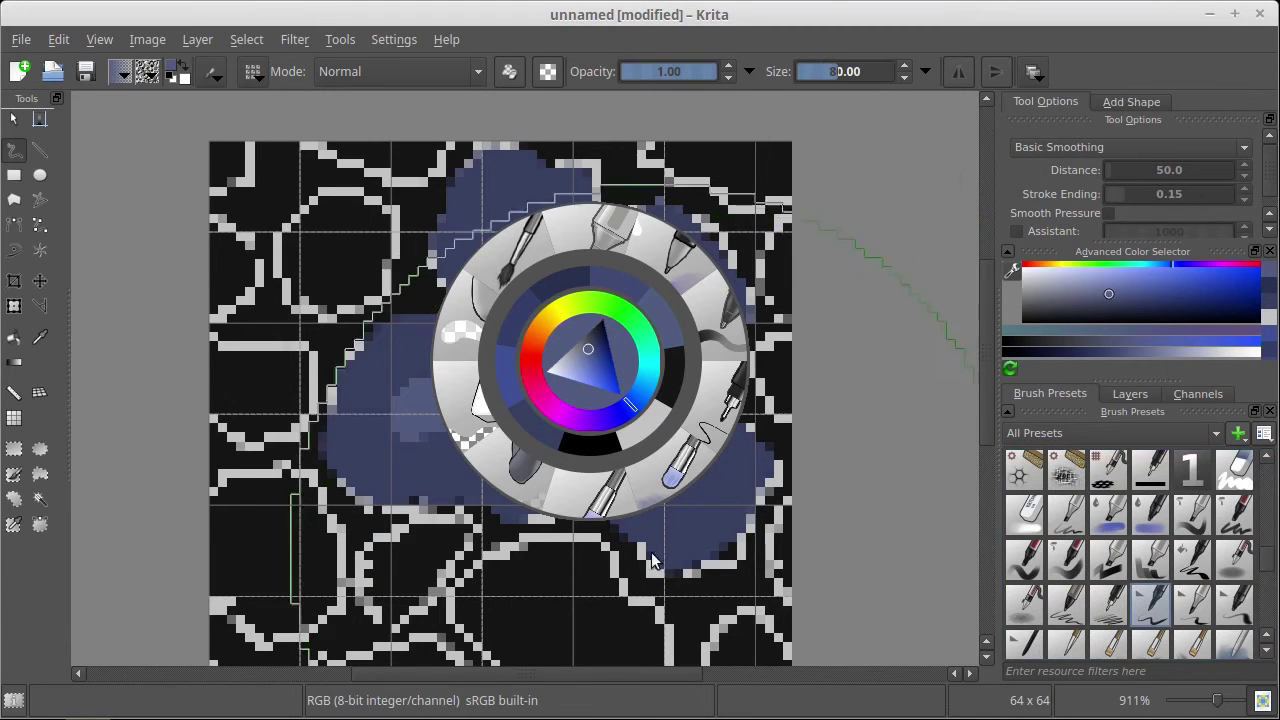
{"action": "key", "text": "bracketleft"}
{"action": "key", "text": "bracketleft"}
{"action": "key", "text": "bracketleft"}
{"action": "key", "text": "bracketleft"}
{"action": "key", "text": "bracketleft"}
{"action": "key", "text": "bracketleft"}
{"action": "key", "text": "bracketleft"}
{"action": "key", "text": "bracketleft"}
{"action": "key", "text": "bracketleft"}
{"action": "key", "text": "bracketleft"}
{"action": "key", "text": "bracketleft"}
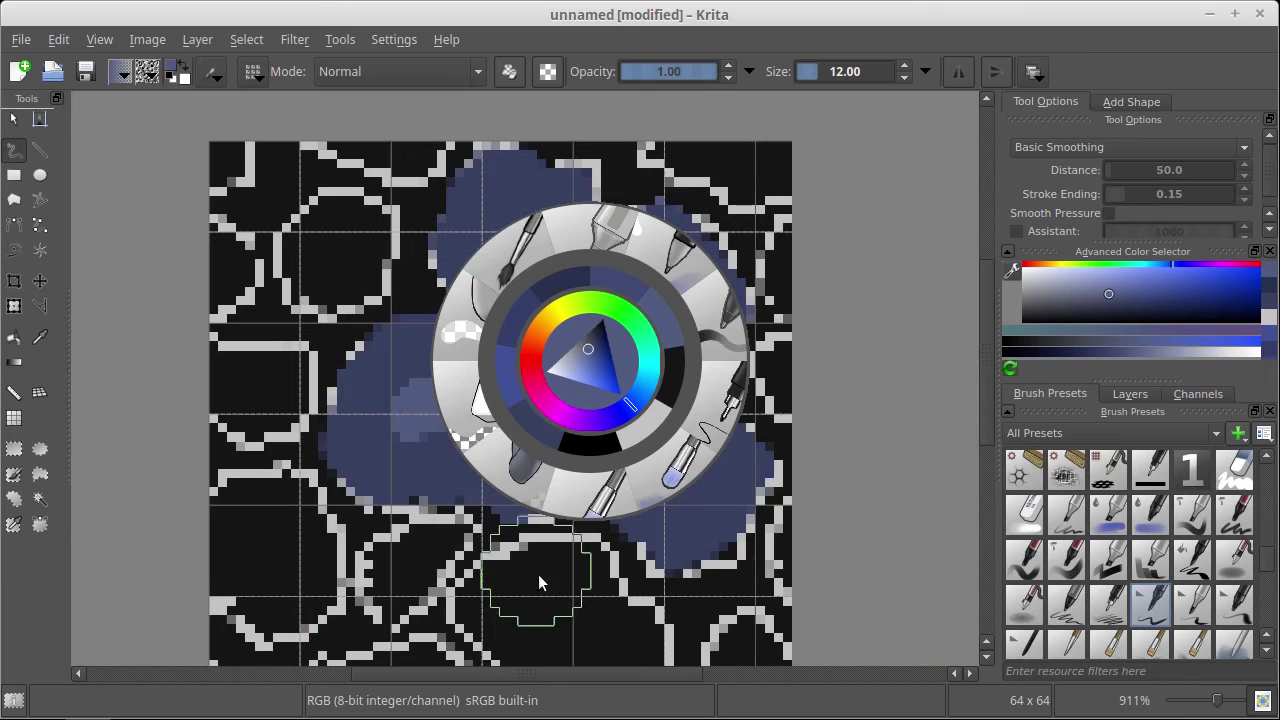
Test the brush on the stone below the large central one and reduce the brush size to 5 px
{"action": "left_click", "coordinate": [542, 590]}
{"action": "left_click", "coordinate": [537, 600]}
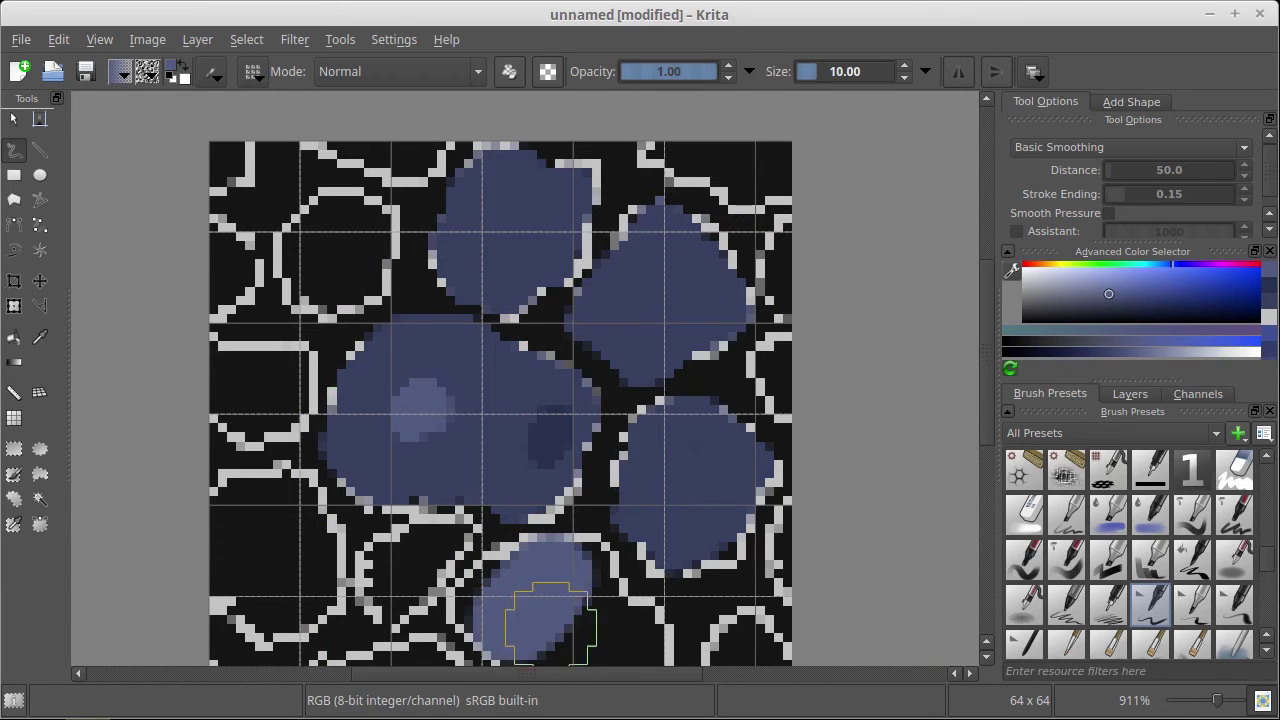
{"action": "key", "text": "bracketleft"}
{"action": "key", "text": "bracketleft"}
{"action": "key", "text": "bracketleft"}
{"action": "key", "text": "bracketleft"}
{"action": "key", "text": "bracketleft"}
Sample the medium blue from a filled stone and paint it over the large stone below the central one
{"action": "left_click_drag", "start_coordinate": [574, 603], "coordinate": [577, 623]}
{"action": "left_click_drag", "start_coordinate": [553, 499], "coordinate": [586, 356]}
{"action": "left_click", "coordinate": [509, 305], "text": "ctrl"}
{"action": "mouse_move", "coordinate": [568, 440]}
{"action": "left_mouse_down"}
{"action": "mouse_move", "coordinate": [511, 454]}
{"action": "mouse_move", "coordinate": [575, 556]}
{"action": "mouse_move", "coordinate": [674, 510]}
{"action": "mouse_move", "coordinate": [607, 418]}
{"action": "mouse_move", "coordinate": [573, 414]}
{"action": "mouse_move", "coordinate": [627, 425]}
{"action": "mouse_move", "coordinate": [661, 502]}
{"action": "mouse_move", "coordinate": [588, 483]}
{"action": "mouse_move", "coordinate": [569, 463]}
{"action": "mouse_move", "coordinate": [617, 525]}
{"action": "mouse_move", "coordinate": [607, 429]}
{"action": "mouse_move", "coordinate": [603, 489]}
{"action": "mouse_move", "coordinate": [573, 500]}
{"action": "mouse_move", "coordinate": [544, 575]}
{"action": "left_mouse_up"}
Turn on wrap-around mode and fill all remaining stones, including those crossing the tile edges, with the medium blue
{"action": "key", "text": "w"}
{"action": "mouse_move", "coordinate": [694, 335]}
{"action": "left_mouse_down"}
{"action": "mouse_move", "coordinate": [530, 338]}
{"action": "mouse_move", "coordinate": [535, 370]}
{"action": "mouse_move", "coordinate": [573, 328]}
{"action": "mouse_move", "coordinate": [640, 418]}
{"action": "left_mouse_up"}
{"action": "mouse_move", "coordinate": [543, 271]}
{"action": "left_mouse_down"}
{"action": "mouse_move", "coordinate": [495, 303]}
{"action": "mouse_move", "coordinate": [591, 366]}
{"action": "mouse_move", "coordinate": [635, 330]}
{"action": "mouse_move", "coordinate": [581, 225]}
{"action": "mouse_move", "coordinate": [542, 241]}
{"action": "mouse_move", "coordinate": [567, 278]}
{"action": "mouse_move", "coordinate": [563, 316]}
{"action": "mouse_move", "coordinate": [610, 345]}
{"action": "left_mouse_up"}
{"action": "mouse_move", "coordinate": [720, 400]}
{"action": "left_mouse_down"}
{"action": "mouse_move", "coordinate": [736, 368]}
{"action": "mouse_move", "coordinate": [734, 448]}
{"action": "mouse_move", "coordinate": [749, 459]}
{"action": "mouse_move", "coordinate": [785, 385]}
{"action": "mouse_move", "coordinate": [744, 379]}
{"action": "mouse_move", "coordinate": [765, 444]}
{"action": "mouse_move", "coordinate": [739, 418]}
{"action": "mouse_move", "coordinate": [713, 446]}
{"action": "mouse_move", "coordinate": [748, 451]}
{"action": "mouse_move", "coordinate": [797, 402]}
{"action": "left_mouse_up"}
{"action": "left_click_drag", "start_coordinate": [661, 476], "coordinate": [704, 350]}
{"action": "mouse_move", "coordinate": [643, 406]}
{"action": "left_mouse_down"}
{"action": "mouse_move", "coordinate": [720, 451]}
{"action": "mouse_move", "coordinate": [737, 251]}
{"action": "left_mouse_up"}
{"action": "mouse_move", "coordinate": [712, 365]}
{"action": "left_mouse_down"}
{"action": "mouse_move", "coordinate": [705, 317]}
{"action": "mouse_move", "coordinate": [678, 390]}
{"action": "mouse_move", "coordinate": [735, 448]}
{"action": "mouse_move", "coordinate": [772, 432]}
{"action": "mouse_move", "coordinate": [797, 400]}
{"action": "mouse_move", "coordinate": [771, 320]}
{"action": "mouse_move", "coordinate": [738, 324]}
{"action": "mouse_move", "coordinate": [738, 400]}
{"action": "mouse_move", "coordinate": [712, 354]}
{"action": "mouse_move", "coordinate": [782, 399]}
{"action": "left_mouse_up"}
{"action": "mouse_move", "coordinate": [782, 399]}
{"action": "left_mouse_down"}
{"action": "mouse_move", "coordinate": [787, 361]}
{"action": "mouse_move", "coordinate": [717, 381]}
{"action": "mouse_move", "coordinate": [705, 429]}
{"action": "mouse_move", "coordinate": [715, 413]}
{"action": "mouse_move", "coordinate": [693, 393]}
{"action": "mouse_move", "coordinate": [704, 433]}
{"action": "mouse_move", "coordinate": [758, 409]}
{"action": "mouse_move", "coordinate": [811, 447]}
{"action": "mouse_move", "coordinate": [853, 388]}
{"action": "mouse_move", "coordinate": [829, 349]}
{"action": "mouse_move", "coordinate": [740, 372]}
{"action": "mouse_move", "coordinate": [798, 398]}
{"action": "left_mouse_up"}
{"action": "mouse_move", "coordinate": [818, 258]}
{"action": "left_mouse_down"}
{"action": "mouse_move", "coordinate": [777, 291]}
{"action": "mouse_move", "coordinate": [823, 274]}
{"action": "mouse_move", "coordinate": [830, 246]}
{"action": "mouse_move", "coordinate": [796, 236]}
{"action": "mouse_move", "coordinate": [772, 297]}
{"action": "mouse_move", "coordinate": [839, 254]}
{"action": "mouse_move", "coordinate": [443, 437]}
{"action": "mouse_move", "coordinate": [466, 263]}
{"action": "mouse_move", "coordinate": [459, 347]}
{"action": "mouse_move", "coordinate": [308, 363]}
{"action": "left_mouse_up"}
{"action": "left_click_drag", "start_coordinate": [569, 343], "coordinate": [484, 405]}
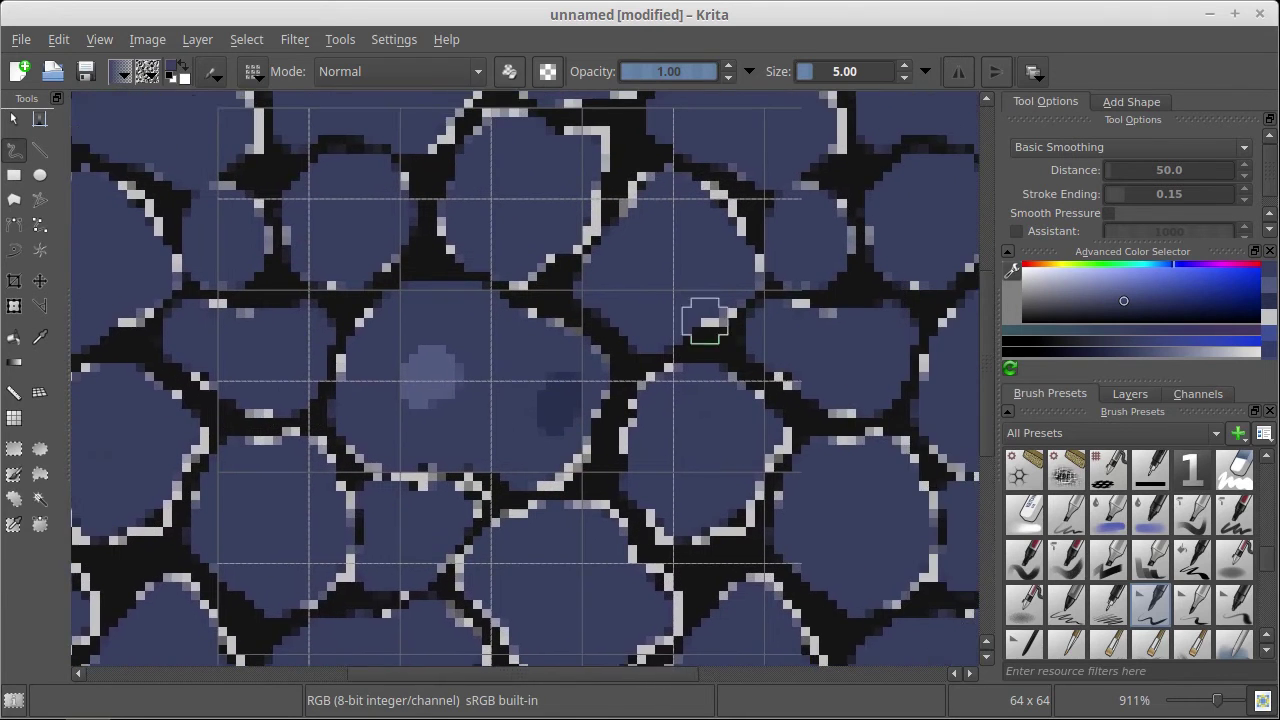
{"action": "mouse_move", "coordinate": [841, 304]}
{"action": "left_mouse_down"}
{"action": "mouse_move", "coordinate": [831, 374]}
{"action": "mouse_move", "coordinate": [916, 351]}
{"action": "left_mouse_up"}
{"action": "left_click_drag", "start_coordinate": [484, 401], "coordinate": [677, 341]}
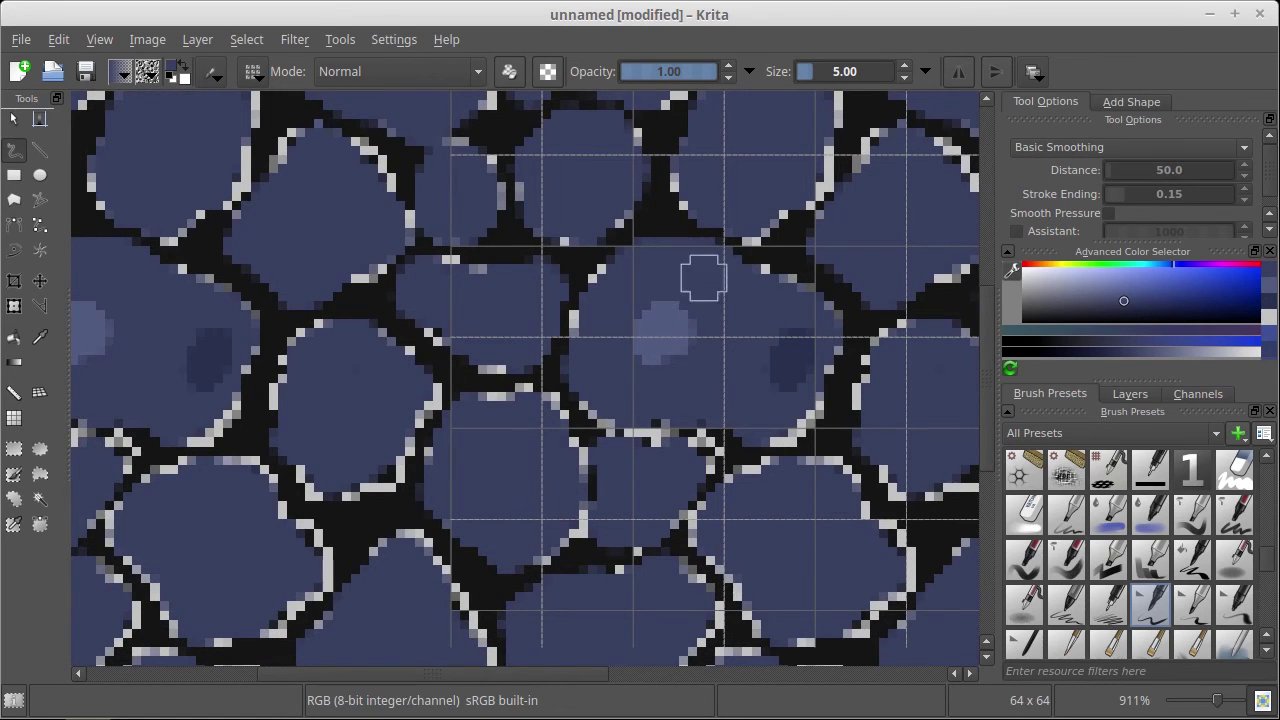
Sample the light blue and, with a 2 px brush, paint a highlight along the upper and left edges of the large central stone
{"action": "left_click_drag", "start_coordinate": [657, 250], "coordinate": [563, 274]}
{"action": "left_click_drag", "start_coordinate": [563, 326], "coordinate": [586, 271]}
{"action": "left_click", "coordinate": [601, 330], "text": "ctrl"}
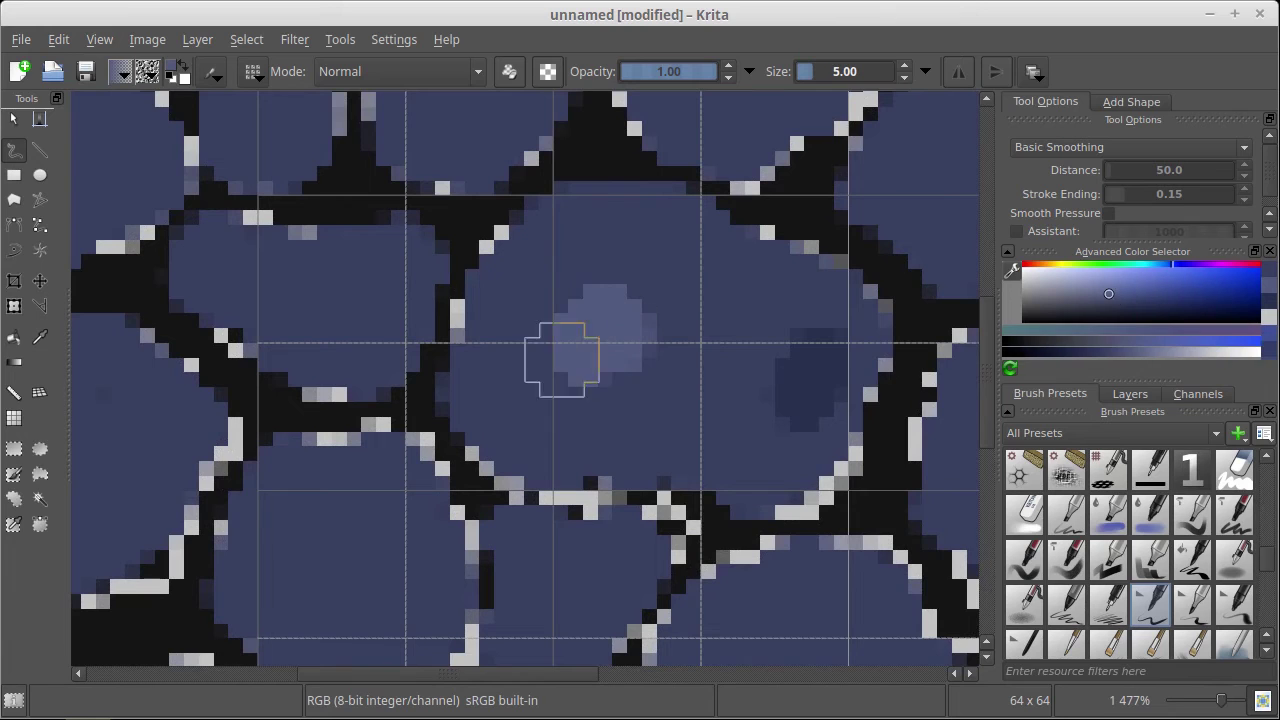
{"action": "key", "text": "bracketleft"}
{"action": "key", "text": "bracketleft"}
{"action": "key", "text": "bracketleft"}
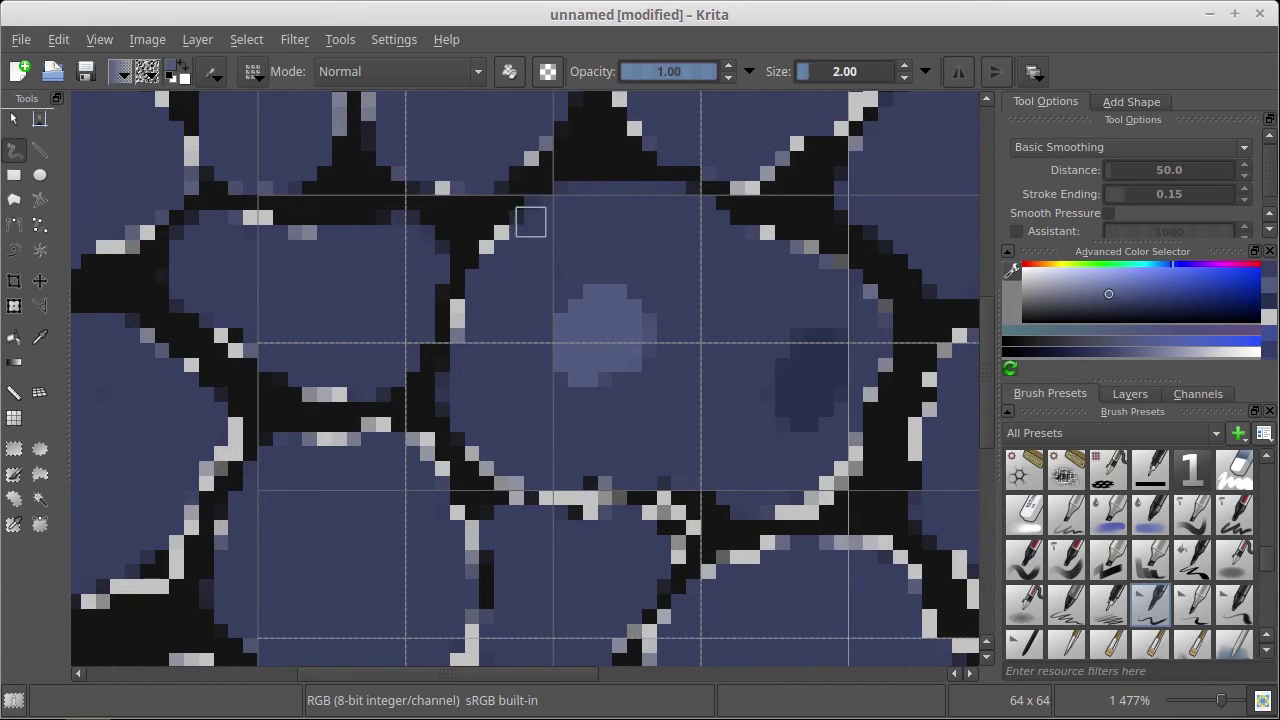
{"action": "mouse_move", "coordinate": [522, 220]}
{"action": "left_mouse_down"}
{"action": "mouse_move", "coordinate": [464, 307]}
{"action": "mouse_move", "coordinate": [447, 401]}
{"action": "mouse_move", "coordinate": [445, 440]}
{"action": "left_mouse_up"}
{"action": "mouse_move", "coordinate": [591, 193]}
{"action": "left_mouse_down"}
{"action": "mouse_move", "coordinate": [678, 209]}
{"action": "mouse_move", "coordinate": [575, 197]}
{"action": "mouse_move", "coordinate": [735, 250]}
{"action": "mouse_move", "coordinate": [684, 212]}
{"action": "mouse_move", "coordinate": [809, 263]}
{"action": "left_mouse_up"}
{"action": "mouse_move", "coordinate": [707, 293]}
{"action": "left_mouse_down"}
{"action": "mouse_move", "coordinate": [749, 177]}
{"action": "mouse_move", "coordinate": [818, 105]}
{"action": "left_mouse_up"}
Paint light blue highlights along the upper and left edges of the stones surrounding the large central one
{"action": "mouse_move", "coordinate": [607, 336]}
{"action": "left_mouse_down"}
{"action": "mouse_move", "coordinate": [769, 333]}
{"action": "mouse_move", "coordinate": [603, 465]}
{"action": "mouse_move", "coordinate": [685, 491]}
{"action": "left_mouse_up"}
{"action": "mouse_move", "coordinate": [525, 322]}
{"action": "left_mouse_down"}
{"action": "mouse_move", "coordinate": [489, 355]}
{"action": "mouse_move", "coordinate": [460, 457]}
{"action": "mouse_move", "coordinate": [475, 510]}
{"action": "mouse_move", "coordinate": [534, 505]}
{"action": "mouse_move", "coordinate": [520, 342]}
{"action": "mouse_move", "coordinate": [581, 318]}
{"action": "mouse_move", "coordinate": [649, 320]}
{"action": "mouse_move", "coordinate": [669, 347]}
{"action": "left_mouse_up"}
{"action": "scroll", "coordinate": [586, 354], "scroll_direction": "up", "scroll_amount": 2}
{"action": "scroll", "coordinate": [586, 354], "scroll_direction": "left", "scroll_amount": 2}
{"action": "mouse_move", "coordinate": [545, 345]}
{"action": "left_mouse_down"}
{"action": "mouse_move", "coordinate": [469, 329]}
{"action": "mouse_move", "coordinate": [407, 445]}
{"action": "mouse_move", "coordinate": [427, 499]}
{"action": "left_mouse_up"}
{"action": "mouse_move", "coordinate": [486, 355]}
{"action": "left_mouse_down"}
{"action": "mouse_move", "coordinate": [491, 323]}
{"action": "mouse_move", "coordinate": [702, 396]}
{"action": "left_mouse_up"}
{"action": "mouse_move", "coordinate": [634, 249]}
{"action": "left_mouse_down"}
{"action": "mouse_move", "coordinate": [620, 279]}
{"action": "mouse_move", "coordinate": [843, 234]}
{"action": "mouse_move", "coordinate": [897, 286]}
{"action": "mouse_move", "coordinate": [820, 539]}
{"action": "left_mouse_up"}
{"action": "mouse_move", "coordinate": [637, 281]}
{"action": "left_mouse_down"}
{"action": "mouse_move", "coordinate": [598, 372]}
{"action": "mouse_move", "coordinate": [586, 357]}
{"action": "mouse_move", "coordinate": [606, 289]}
{"action": "mouse_move", "coordinate": [690, 295]}
{"action": "left_mouse_up"}
{"action": "mouse_move", "coordinate": [788, 283]}
{"action": "left_mouse_down"}
{"action": "mouse_move", "coordinate": [750, 290]}
{"action": "mouse_move", "coordinate": [709, 308]}
{"action": "mouse_move", "coordinate": [701, 360]}
{"action": "mouse_move", "coordinate": [692, 295]}
{"action": "mouse_move", "coordinate": [724, 250]}
{"action": "mouse_move", "coordinate": [801, 232]}
{"action": "mouse_move", "coordinate": [812, 293]}
{"action": "mouse_move", "coordinate": [805, 268]}
{"action": "mouse_move", "coordinate": [910, 359]}
{"action": "left_mouse_up"}
{"action": "left_click_drag", "start_coordinate": [910, 359], "coordinate": [801, 623]}
{"action": "mouse_move", "coordinate": [606, 331]}
{"action": "left_mouse_down"}
{"action": "mouse_move", "coordinate": [571, 457]}
{"action": "mouse_move", "coordinate": [663, 280]}
{"action": "mouse_move", "coordinate": [837, 300]}
{"action": "mouse_move", "coordinate": [862, 318]}
{"action": "left_mouse_up"}
{"action": "scroll", "coordinate": [764, 485], "scroll_direction": "up", "scroll_amount": 3}
{"action": "left_click_drag", "start_coordinate": [764, 485], "coordinate": [631, 140]}
{"action": "mouse_move", "coordinate": [700, 343]}
{"action": "left_mouse_down"}
{"action": "mouse_move", "coordinate": [703, 249]}
{"action": "mouse_move", "coordinate": [676, 458]}
{"action": "mouse_move", "coordinate": [648, 380]}
{"action": "mouse_move", "coordinate": [739, 397]}
{"action": "left_mouse_up"}
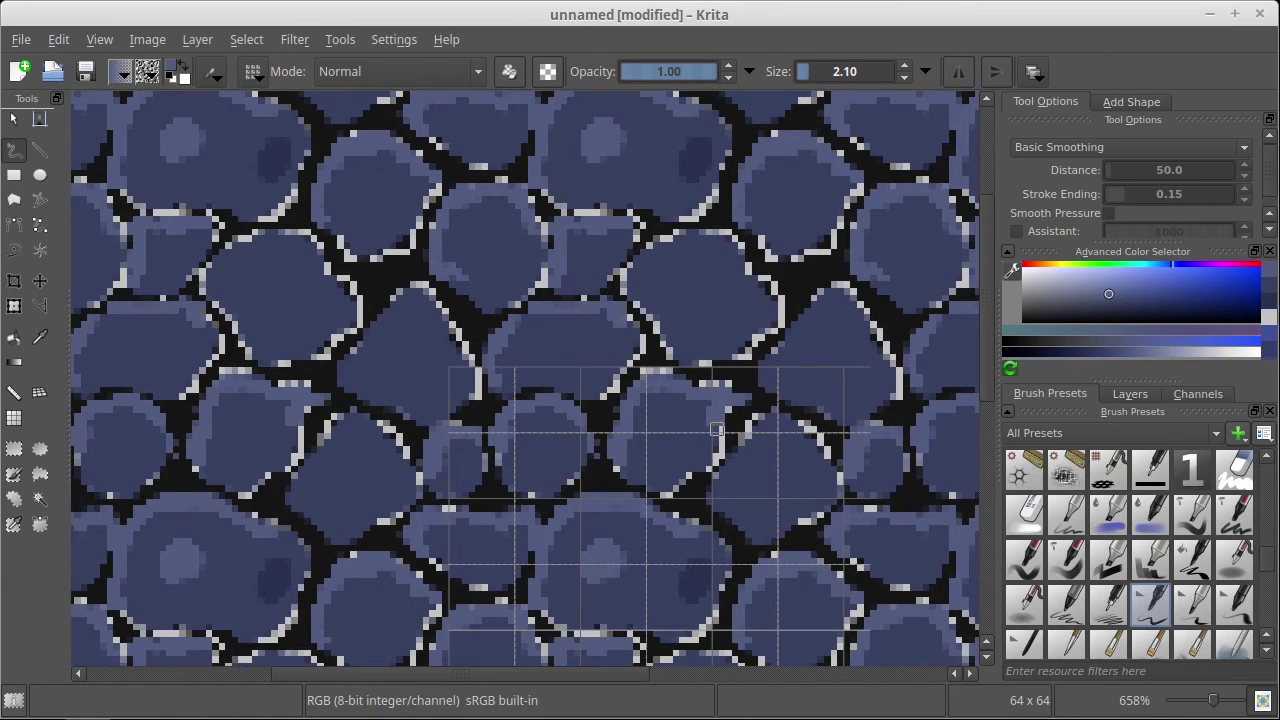
Highlight the upper-left edges of the upper-right, triangular and large lower stones in light blue, briefly checking the tile without wrap-around mode
{"action": "left_click_drag", "start_coordinate": [700, 352], "coordinate": [634, 146]}
{"action": "mouse_move", "coordinate": [655, 289]}
{"action": "left_mouse_down"}
{"action": "mouse_move", "coordinate": [674, 242]}
{"action": "mouse_move", "coordinate": [716, 212]}
{"action": "mouse_move", "coordinate": [761, 257]}
{"action": "left_mouse_up"}
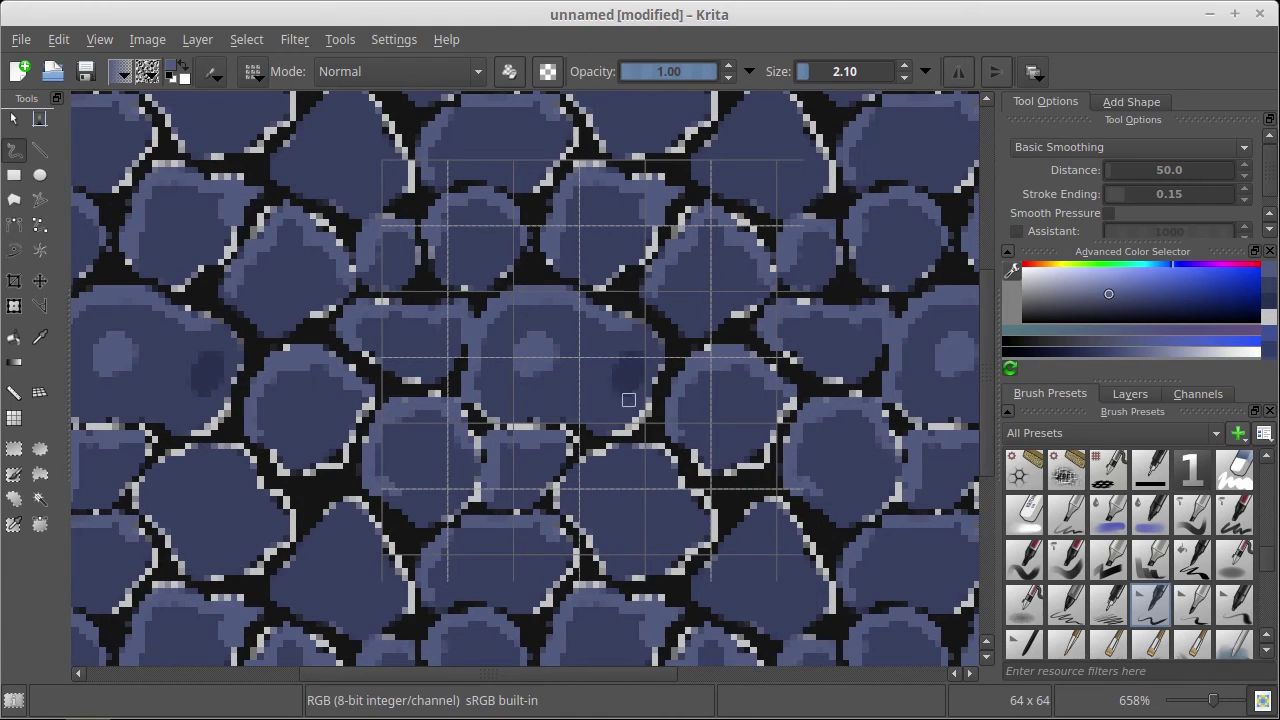
{"action": "key", "text": "w"}
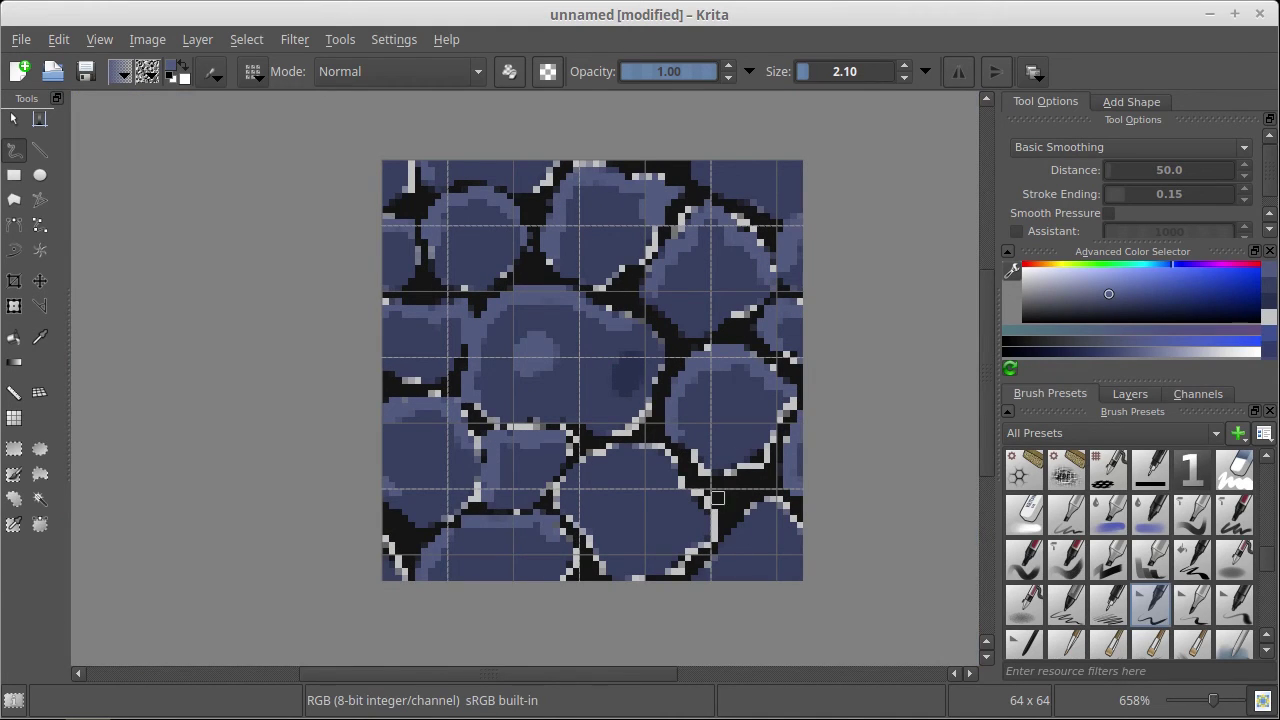
{"action": "key", "text": "w"}
{"action": "mouse_move", "coordinate": [708, 586]}
{"action": "left_mouse_down"}
{"action": "mouse_move", "coordinate": [750, 522]}
{"action": "mouse_move", "coordinate": [788, 533]}
{"action": "left_mouse_up"}
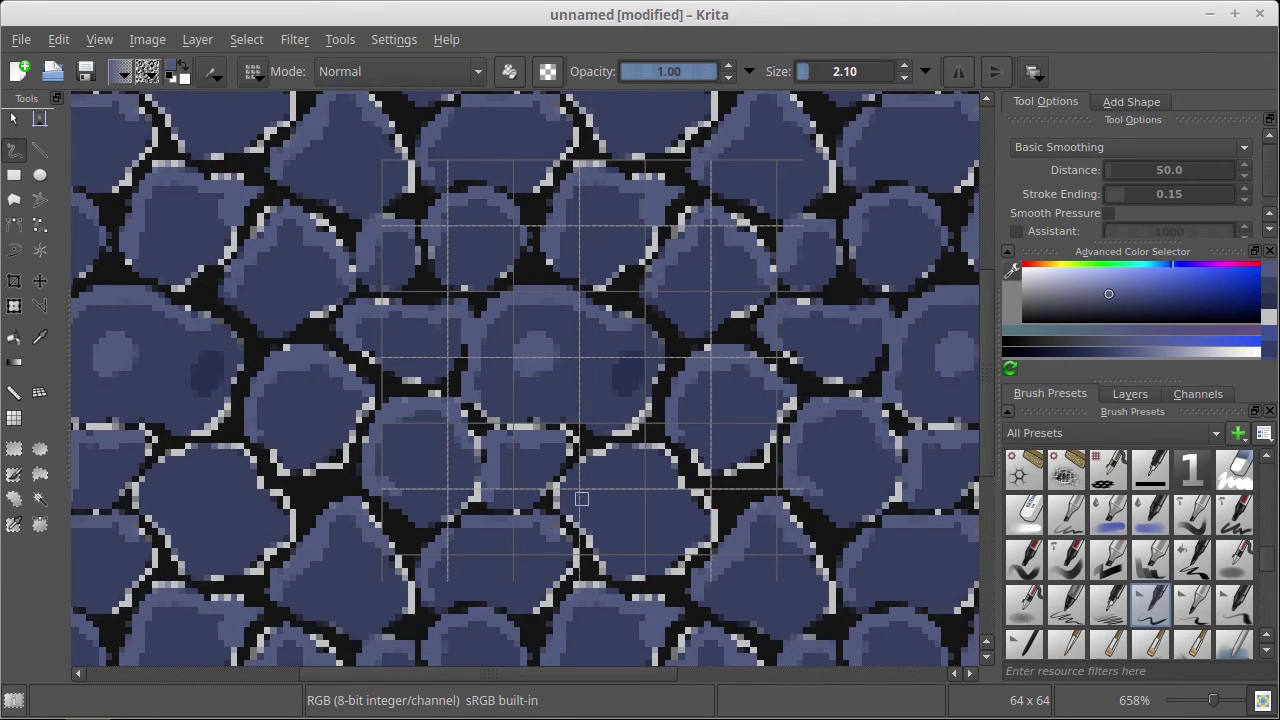
{"action": "left_click_drag", "start_coordinate": [589, 461], "coordinate": [654, 461]}
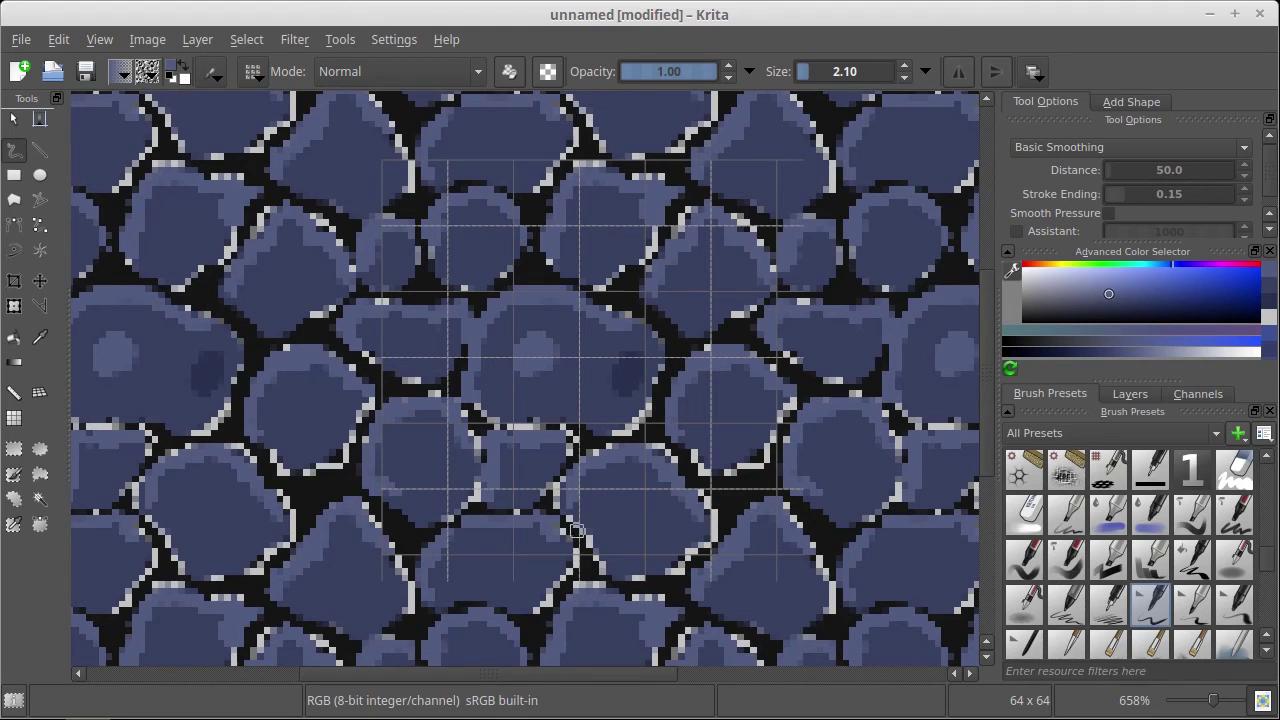
{"action": "left_click_drag", "start_coordinate": [579, 505], "coordinate": [586, 521]}
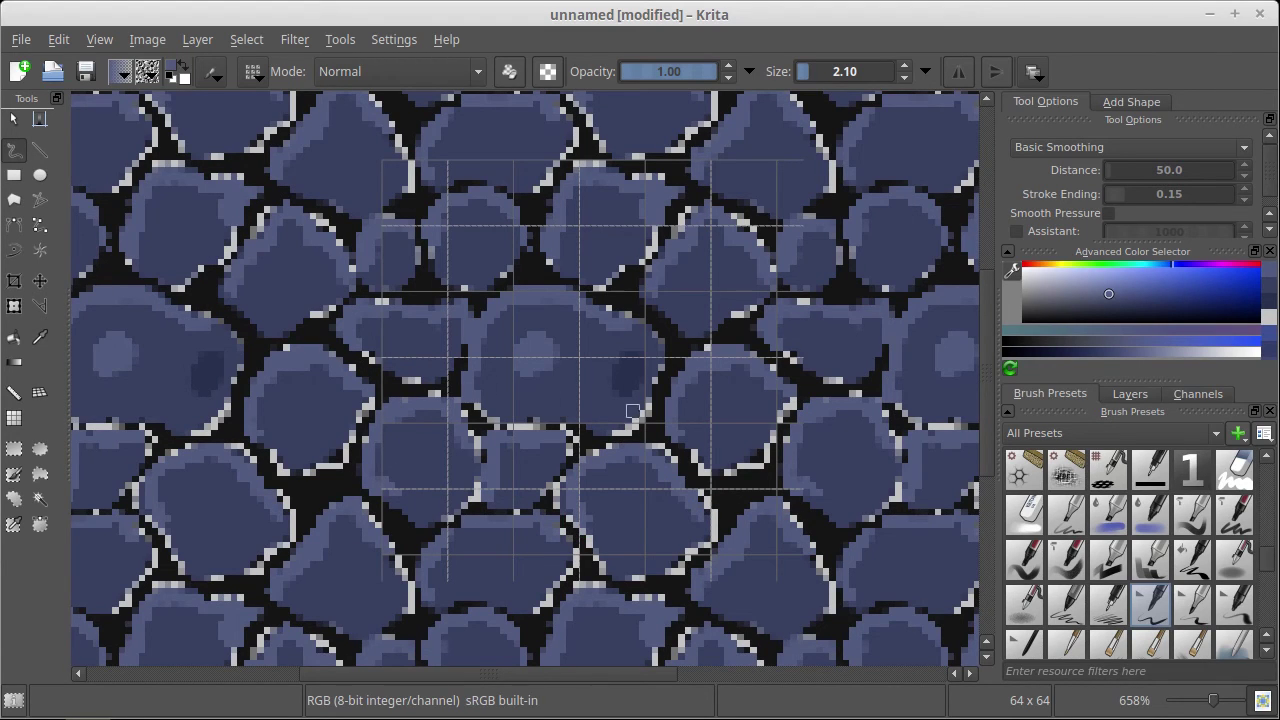
Sample the dark blue and shade the lower-right edges of the upper stones, the triangular stone and the large lower stones
{"action": "left_click", "coordinate": [627, 378], "text": "ctrl"}
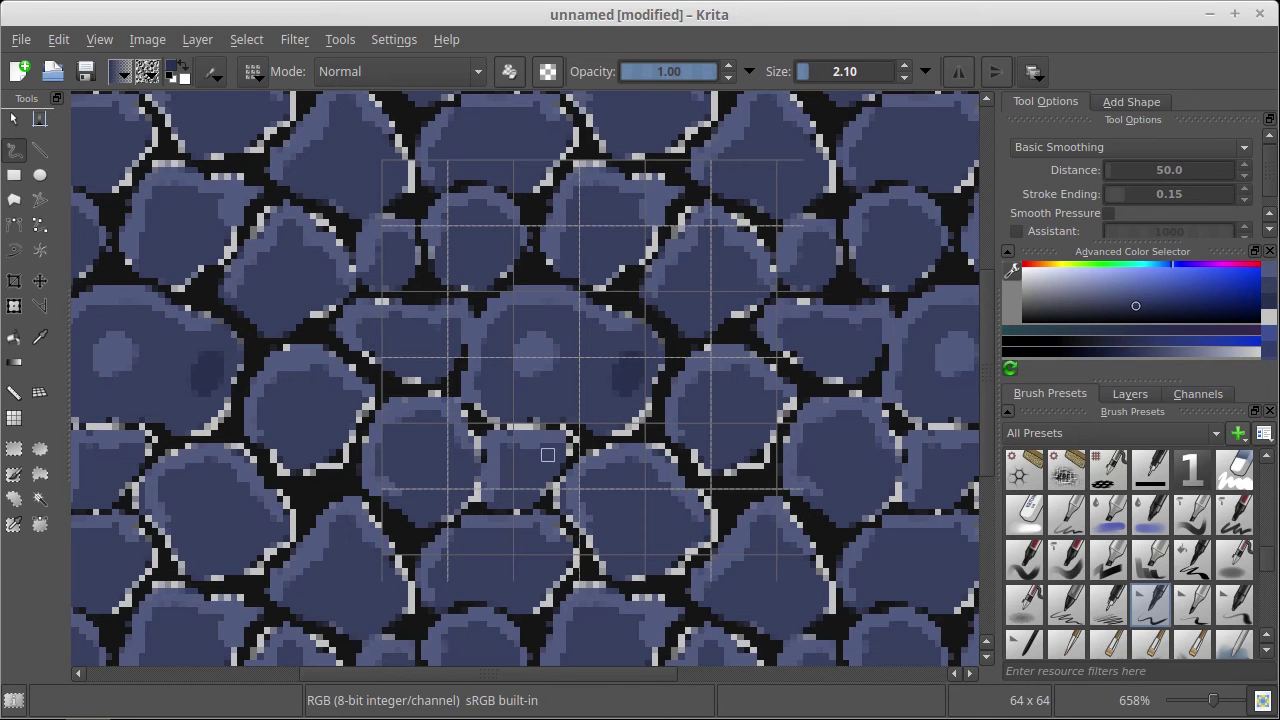
{"action": "left_click_drag", "start_coordinate": [566, 417], "coordinate": [574, 409]}
{"action": "left_click_drag", "start_coordinate": [494, 276], "coordinate": [563, 377]}
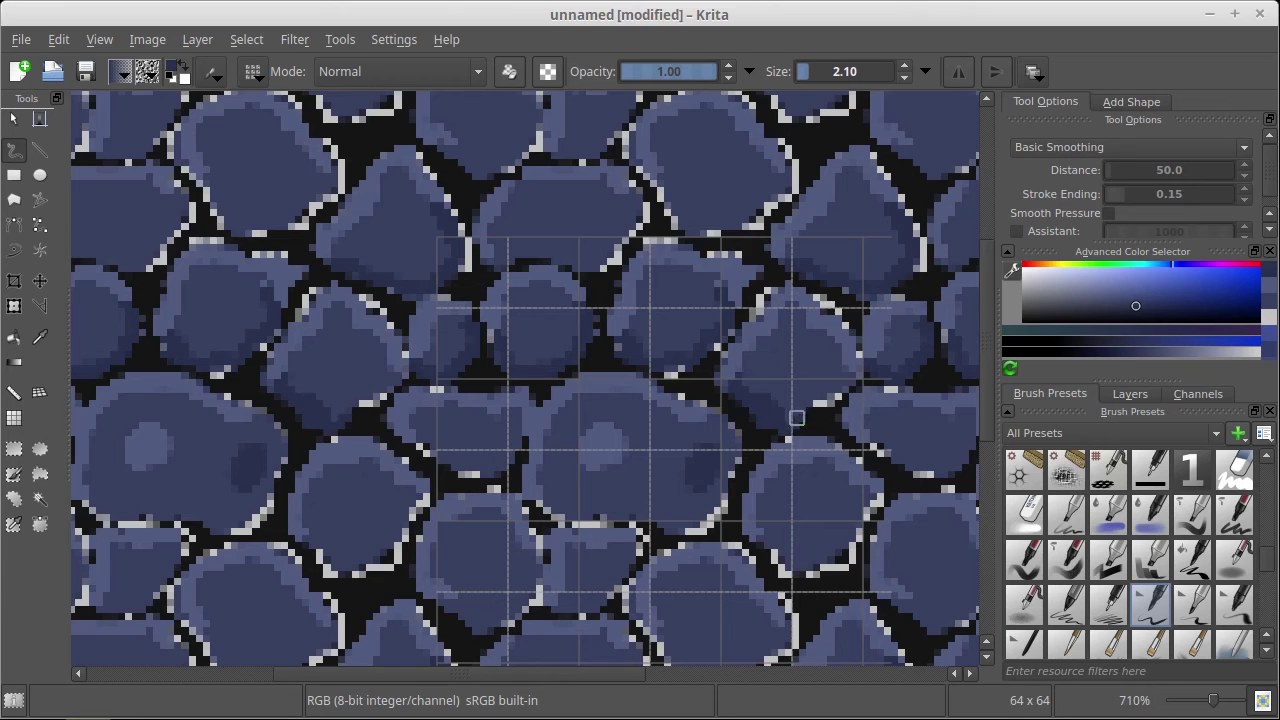
{"action": "left_click_drag", "start_coordinate": [813, 259], "coordinate": [787, 378]}
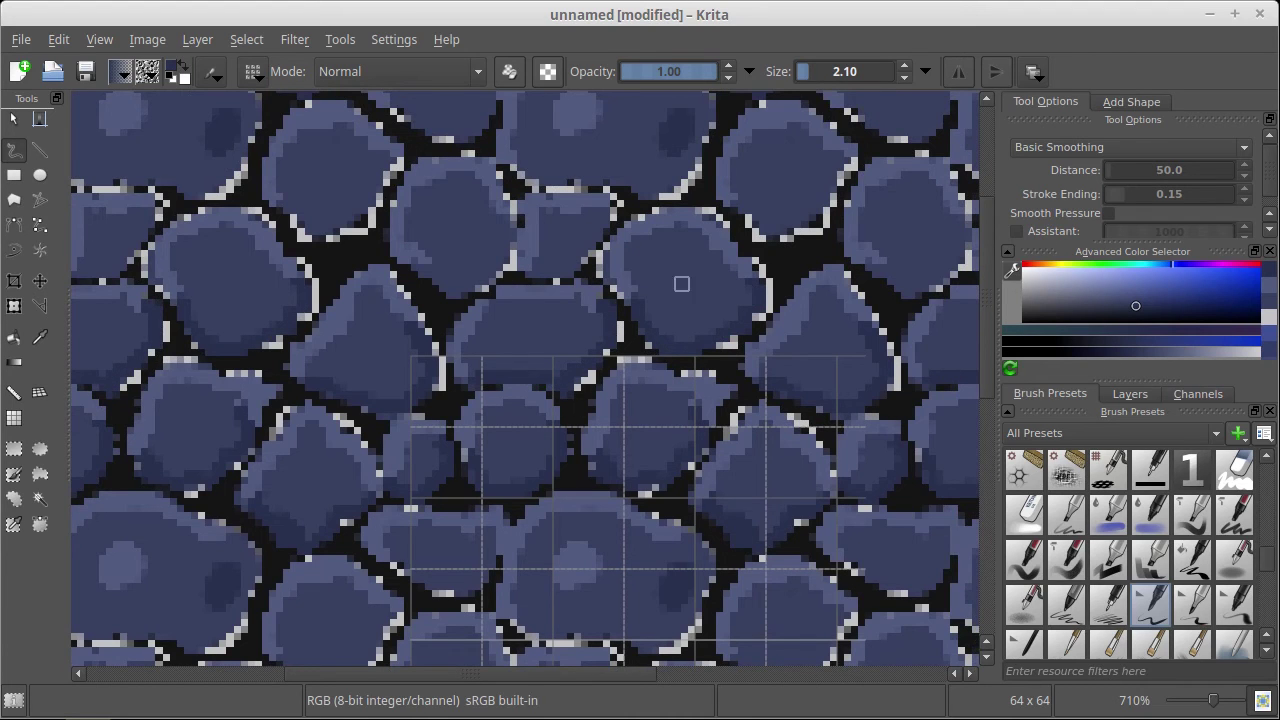
Shade the lower-right edges of the central, left-hand, right-hand and lower-left stones with the dark blue
{"action": "scroll", "coordinate": [669, 286], "scroll_direction": "down", "scroll_amount": 3}
{"action": "left_click_drag", "start_coordinate": [422, 414], "coordinate": [492, 358]}
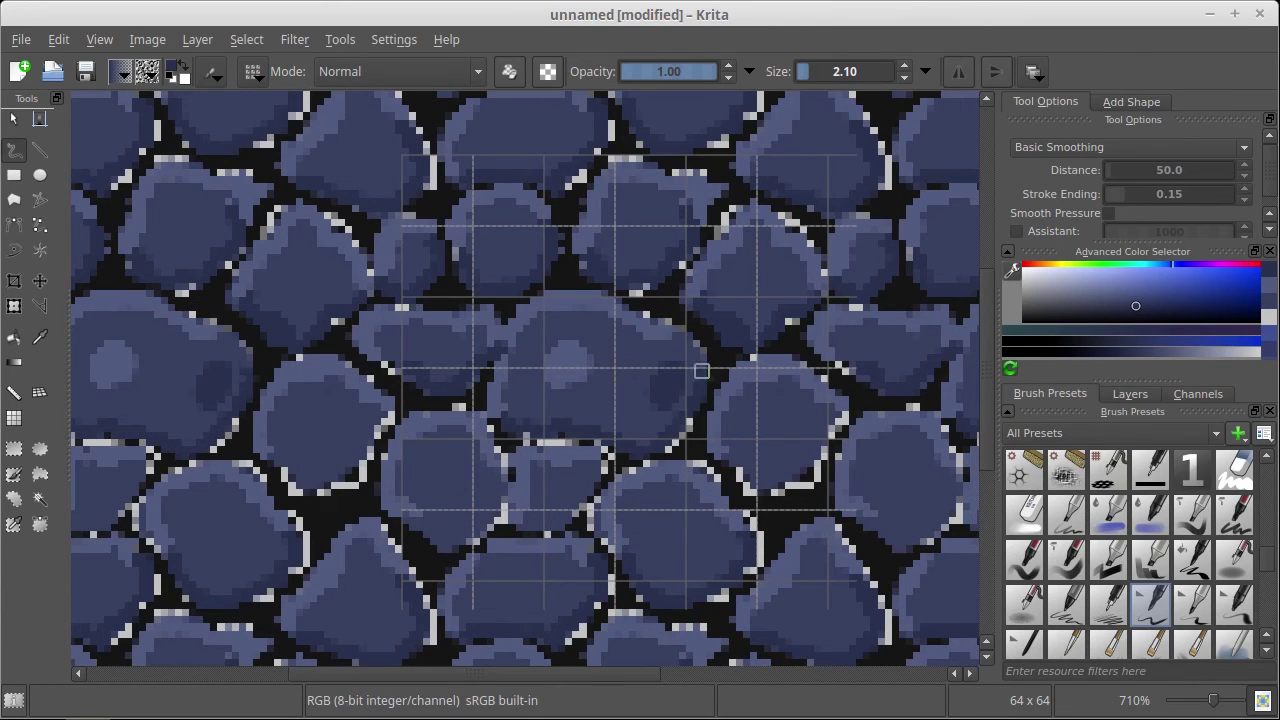
{"action": "scroll", "coordinate": [700, 366], "scroll_direction": "down", "scroll_amount": 3}
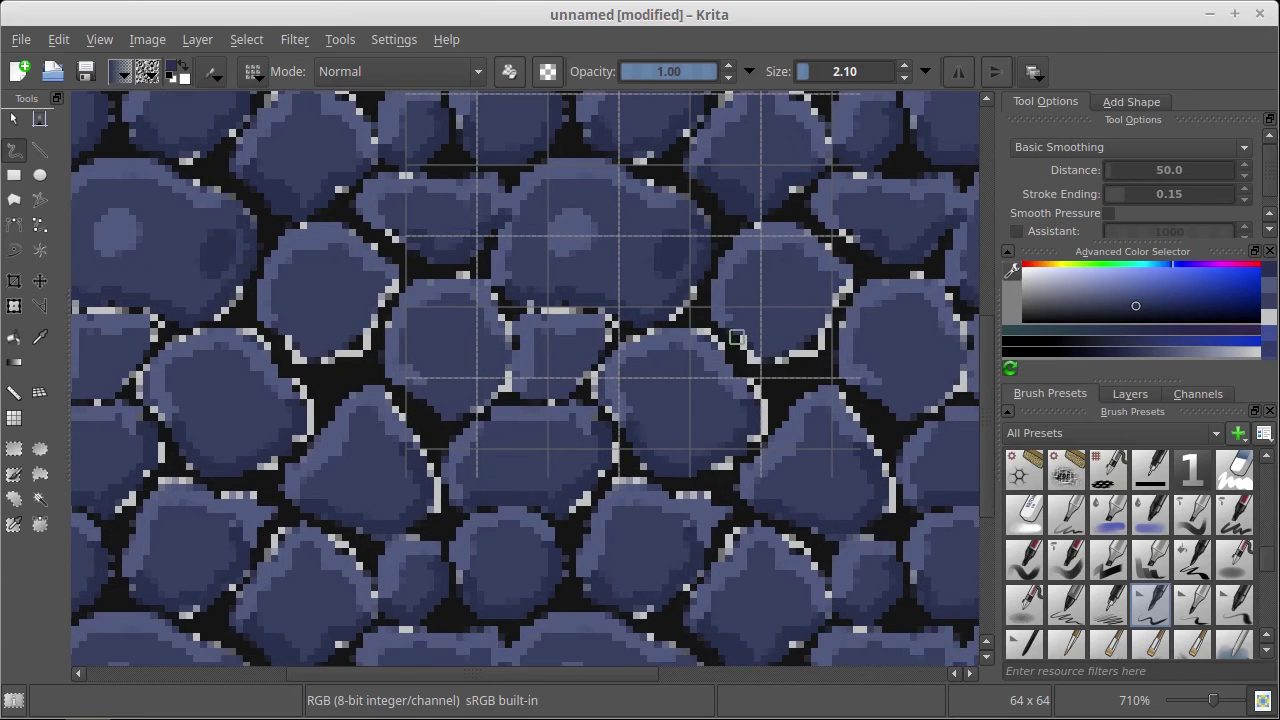
{"action": "mouse_move", "coordinate": [737, 332]}
{"action": "left_mouse_down"}
{"action": "mouse_move", "coordinate": [780, 352]}
{"action": "mouse_move", "coordinate": [839, 294]}
{"action": "mouse_move", "coordinate": [848, 264]}
{"action": "left_mouse_up"}
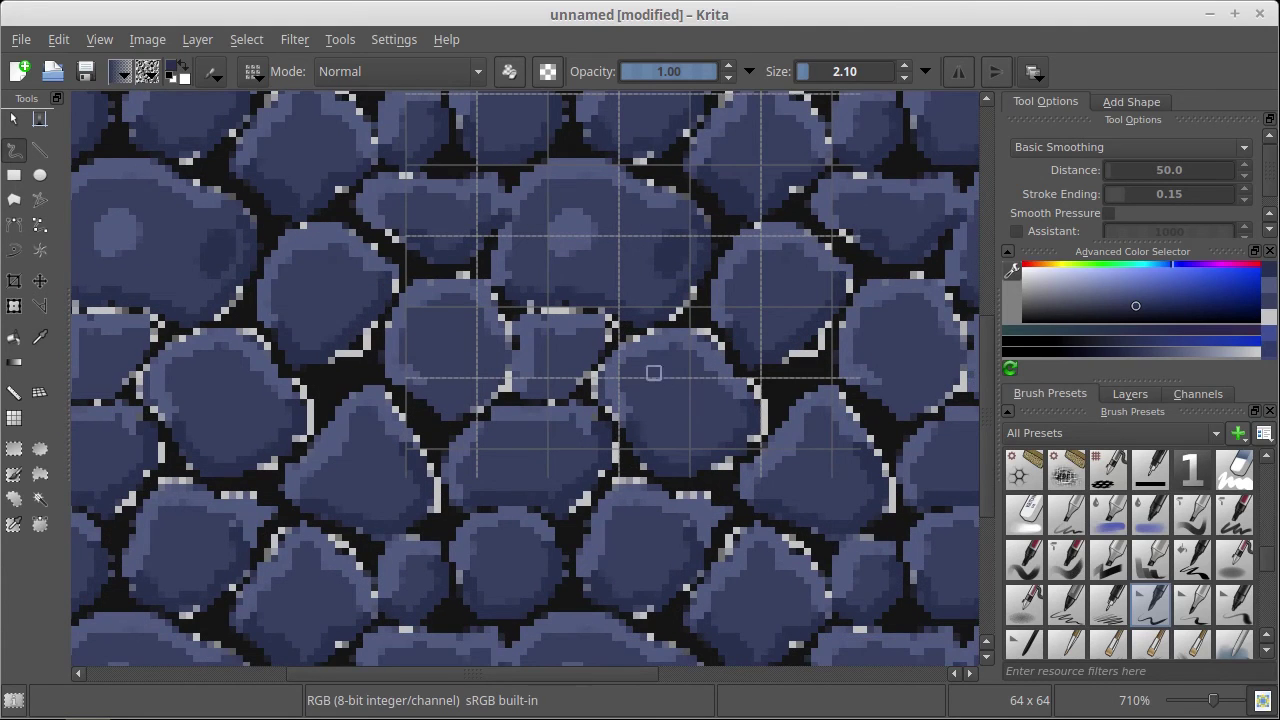
{"action": "mouse_move", "coordinate": [516, 387]}
{"action": "left_mouse_down"}
{"action": "mouse_move", "coordinate": [546, 386]}
{"action": "mouse_move", "coordinate": [605, 341]}
{"action": "left_mouse_up"}
{"action": "mouse_move", "coordinate": [566, 388]}
{"action": "left_mouse_down"}
{"action": "mouse_move", "coordinate": [502, 400]}
{"action": "mouse_move", "coordinate": [419, 390]}
{"action": "mouse_move", "coordinate": [453, 410]}
{"action": "mouse_move", "coordinate": [475, 398]}
{"action": "mouse_move", "coordinate": [499, 377]}
{"action": "mouse_move", "coordinate": [494, 338]}
{"action": "left_mouse_up"}
{"action": "scroll", "coordinate": [615, 360], "scroll_direction": "down", "scroll_amount": 3}
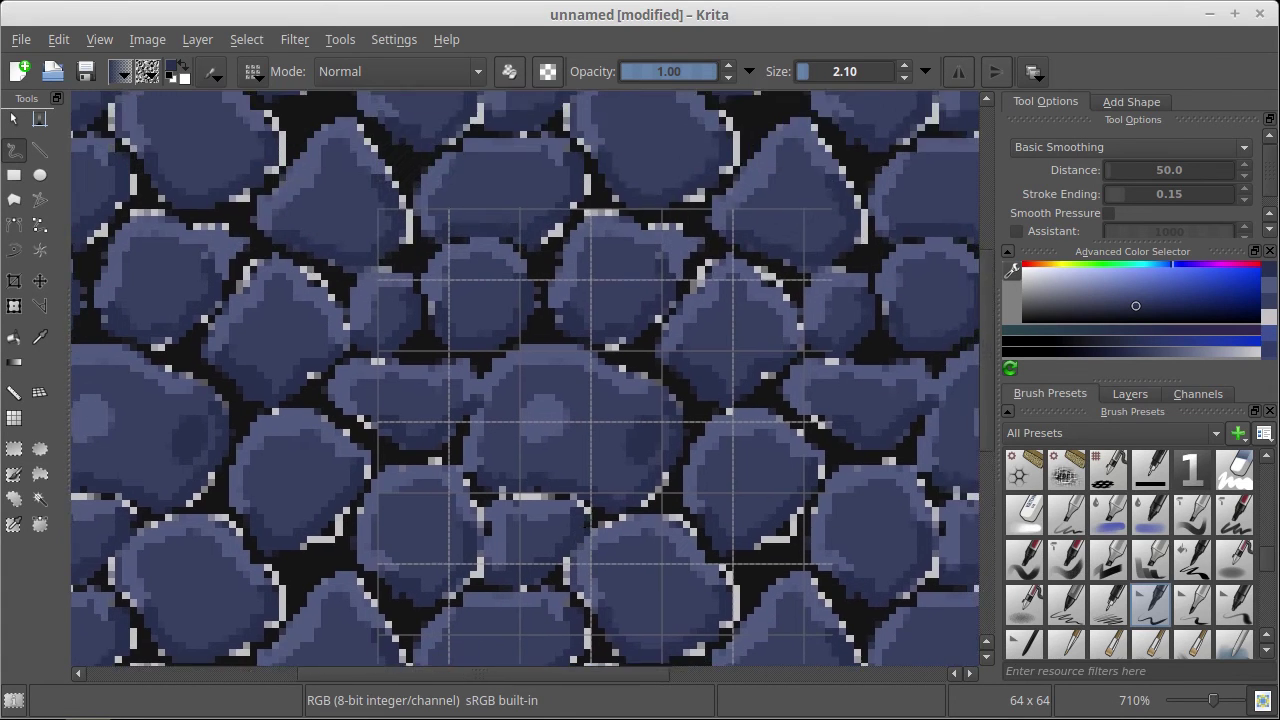
Examine the shaded stones up close with wrap-around mode on and off
{"action": "scroll", "coordinate": [550, 400], "scroll_direction": "up", "scroll_amount": 4}
{"action": "scroll", "coordinate": [577, 356], "scroll_direction": "down", "scroll_amount": 3}
{"action": "scroll", "coordinate": [275, 356], "scroll_direction": "up", "scroll_amount": 5}
{"action": "left_click_drag", "start_coordinate": [576, 374], "coordinate": [464, 283]}
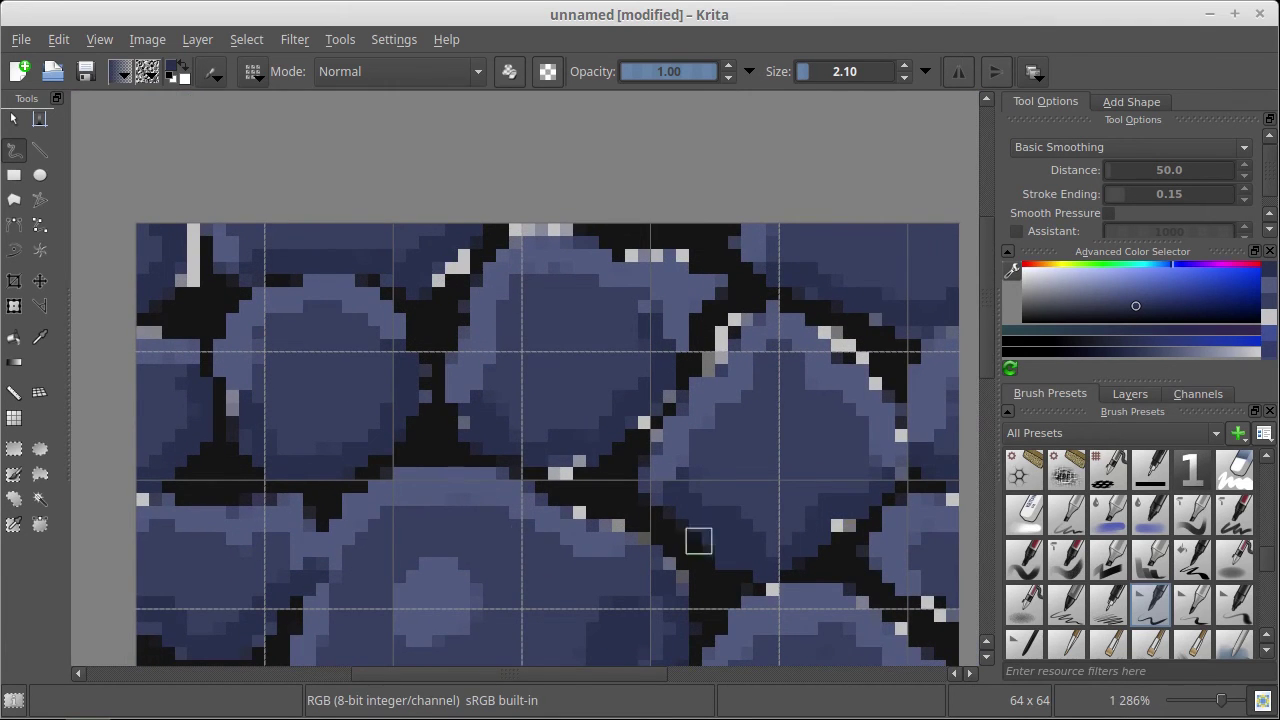
{"action": "mouse_move", "coordinate": [355, 494]}
{"action": "left_mouse_down"}
{"action": "mouse_move", "coordinate": [363, 371]}
{"action": "mouse_move", "coordinate": [320, 275]}
{"action": "left_mouse_up"}
{"action": "mouse_move", "coordinate": [817, 428]}
{"action": "left_mouse_down"}
{"action": "mouse_move", "coordinate": [749, 389]}
{"action": "mouse_move", "coordinate": [644, 404]}
{"action": "left_mouse_up"}
{"action": "key", "text": "w"}
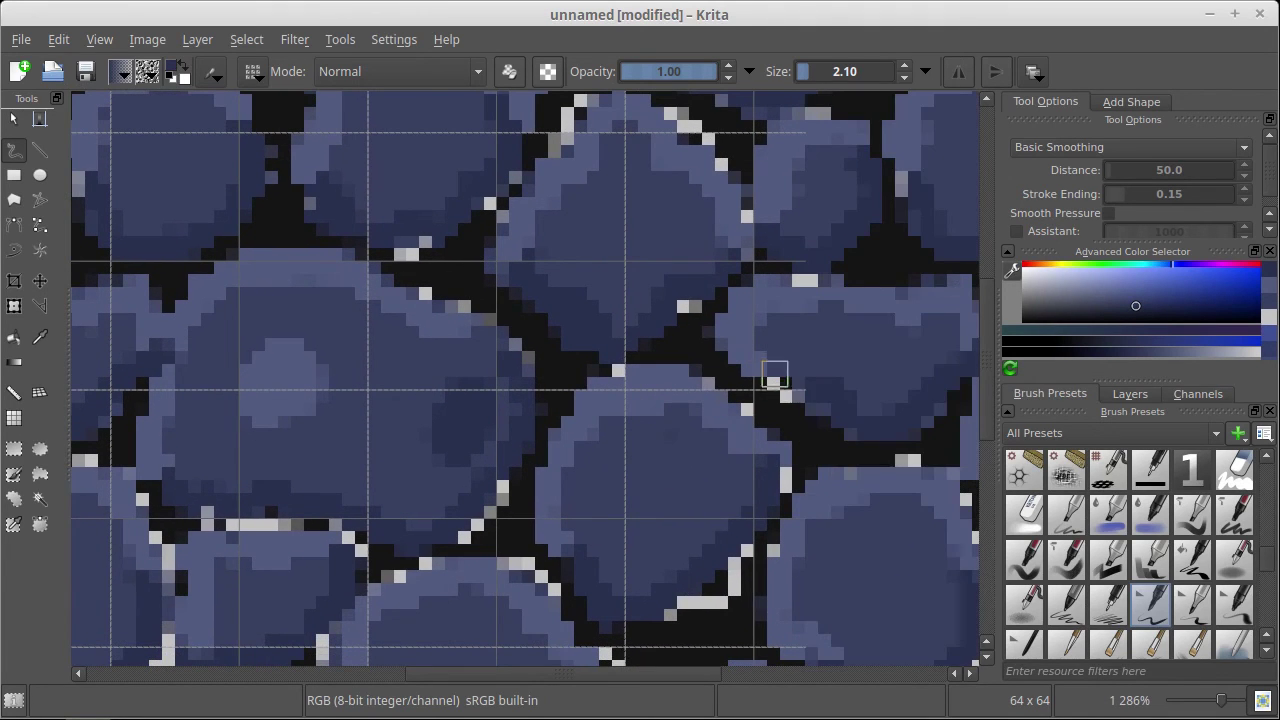
{"action": "key", "text": "w"}
{"action": "left_click_drag", "start_coordinate": [449, 417], "coordinate": [629, 289]}
{"action": "left_click_drag", "start_coordinate": [419, 402], "coordinate": [487, 286]}
{"action": "left_click_drag", "start_coordinate": [618, 246], "coordinate": [645, 389]}
Sample the dark blue, paint a shadow beneath the central stone's highlight, and dab dark specks on it and the stone below
{"action": "left_click", "coordinate": [569, 294], "text": "ctrl"}
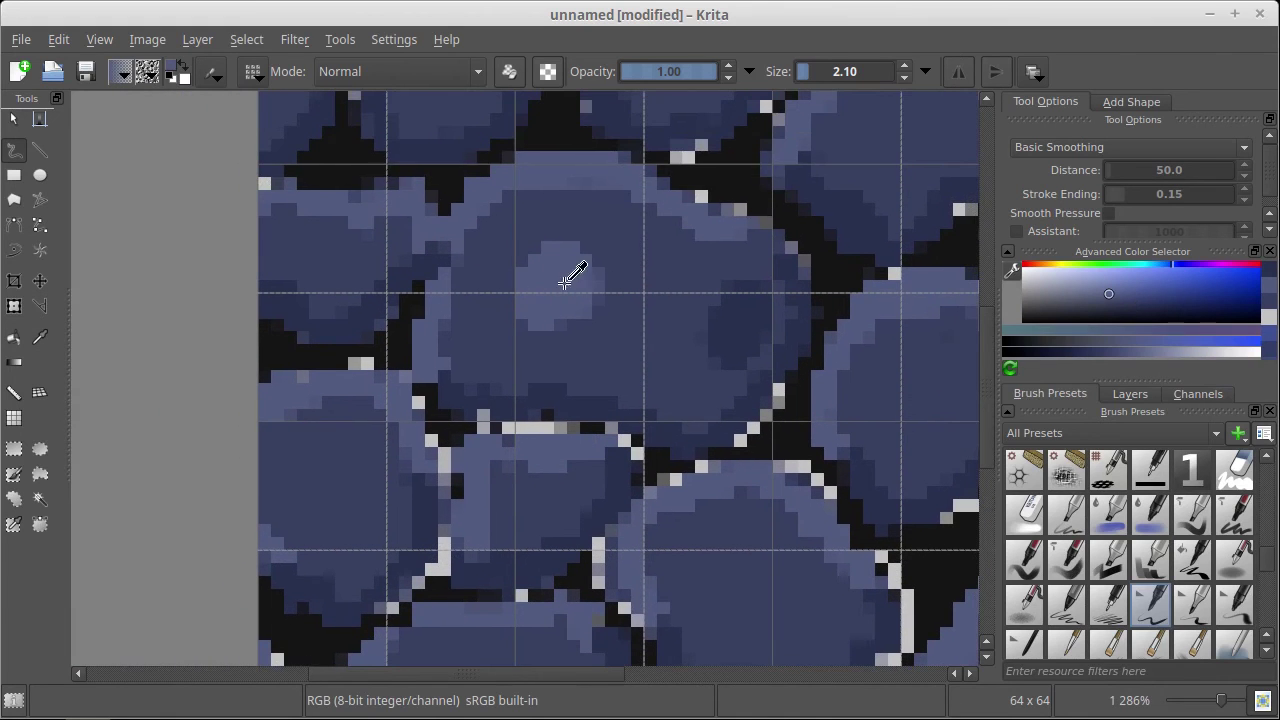
{"action": "left_click", "coordinate": [740, 323], "text": "ctrl"}
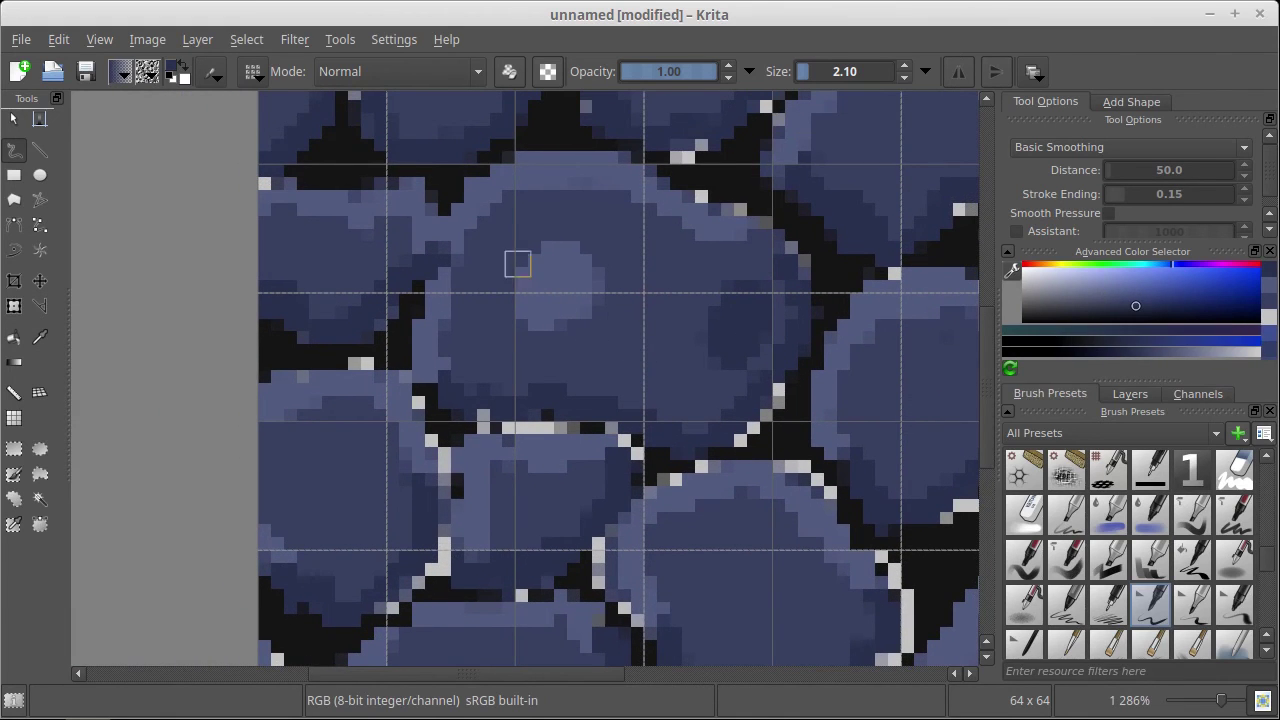
{"action": "mouse_move", "coordinate": [533, 317]}
{"action": "left_mouse_down"}
{"action": "mouse_move", "coordinate": [556, 321]}
{"action": "mouse_move", "coordinate": [546, 315]}
{"action": "mouse_move", "coordinate": [600, 262]}
{"action": "left_mouse_up"}
{"action": "left_click_drag", "start_coordinate": [667, 309], "coordinate": [619, 223]}
{"action": "left_click_drag", "start_coordinate": [652, 394], "coordinate": [650, 286]}
{"action": "mouse_move", "coordinate": [688, 360]}
{"action": "left_mouse_down"}
{"action": "mouse_move", "coordinate": [690, 320]}
{"action": "mouse_move", "coordinate": [684, 413]}
{"action": "mouse_move", "coordinate": [617, 355]}
{"action": "mouse_move", "coordinate": [668, 279]}
{"action": "left_mouse_up"}
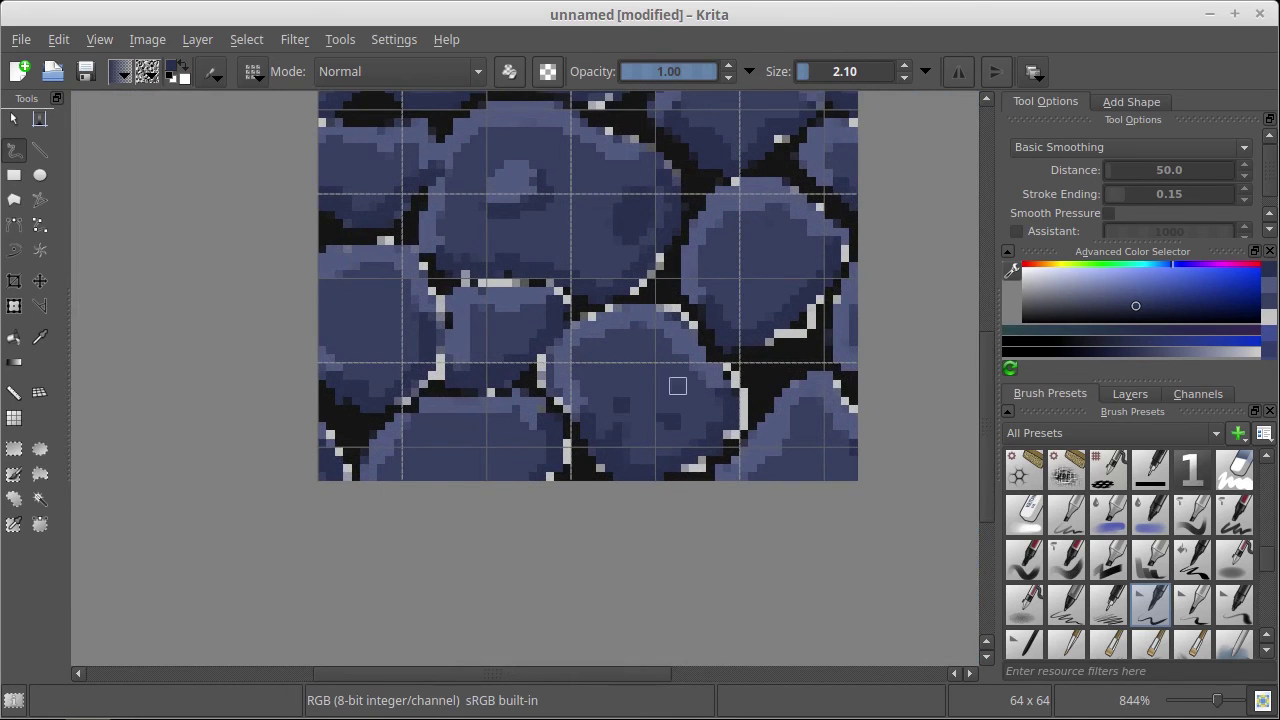
Dab dark blue specks onto the remaining stones and turn wrap-around mode back on
{"action": "left_click_drag", "start_coordinate": [749, 251], "coordinate": [752, 377]}
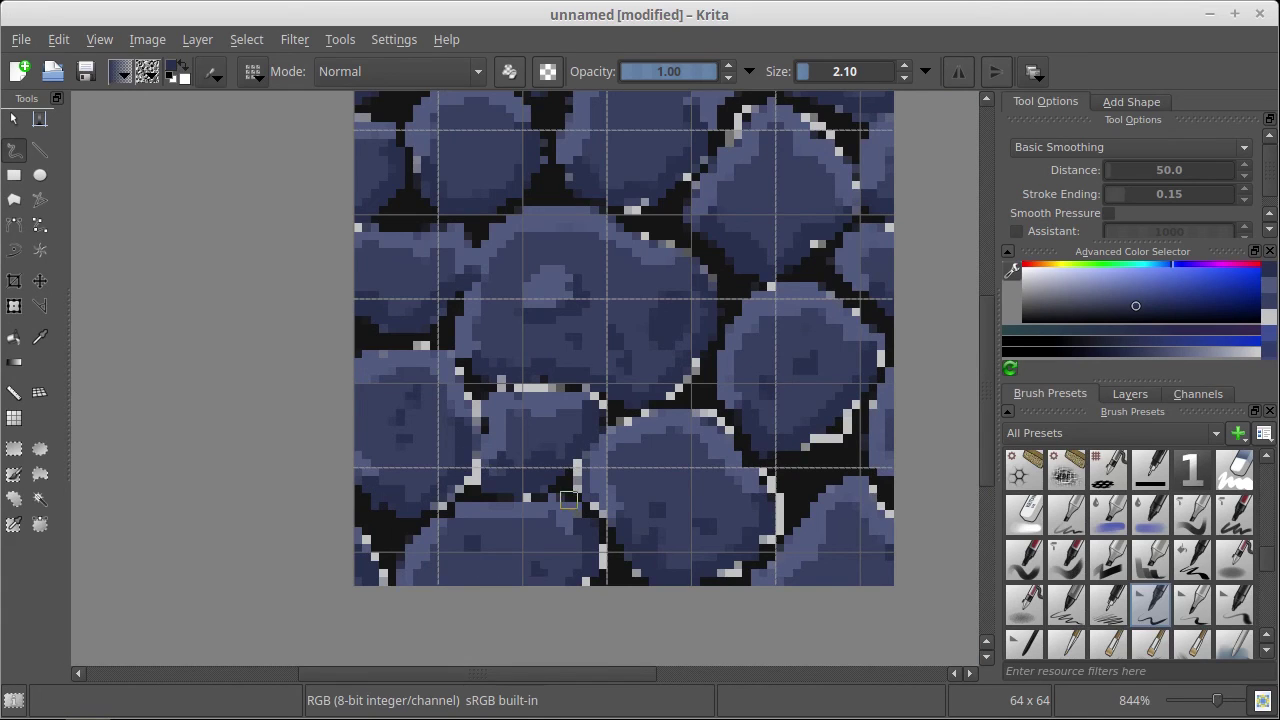
{"action": "left_click_drag", "start_coordinate": [565, 414], "coordinate": [583, 588]}
{"action": "left_click", "coordinate": [515, 328]}
{"action": "left_click", "coordinate": [482, 339]}
{"action": "left_click", "coordinate": [472, 306]}
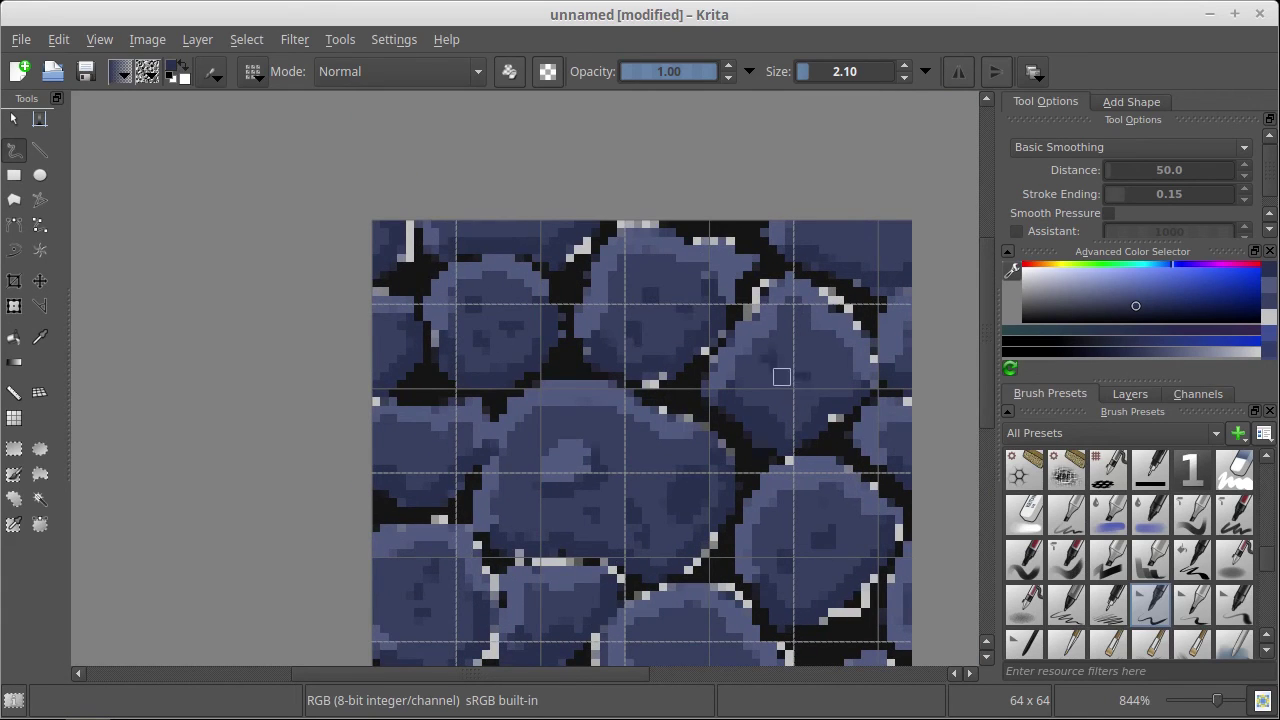
{"action": "left_click_drag", "start_coordinate": [570, 432], "coordinate": [468, 279]}
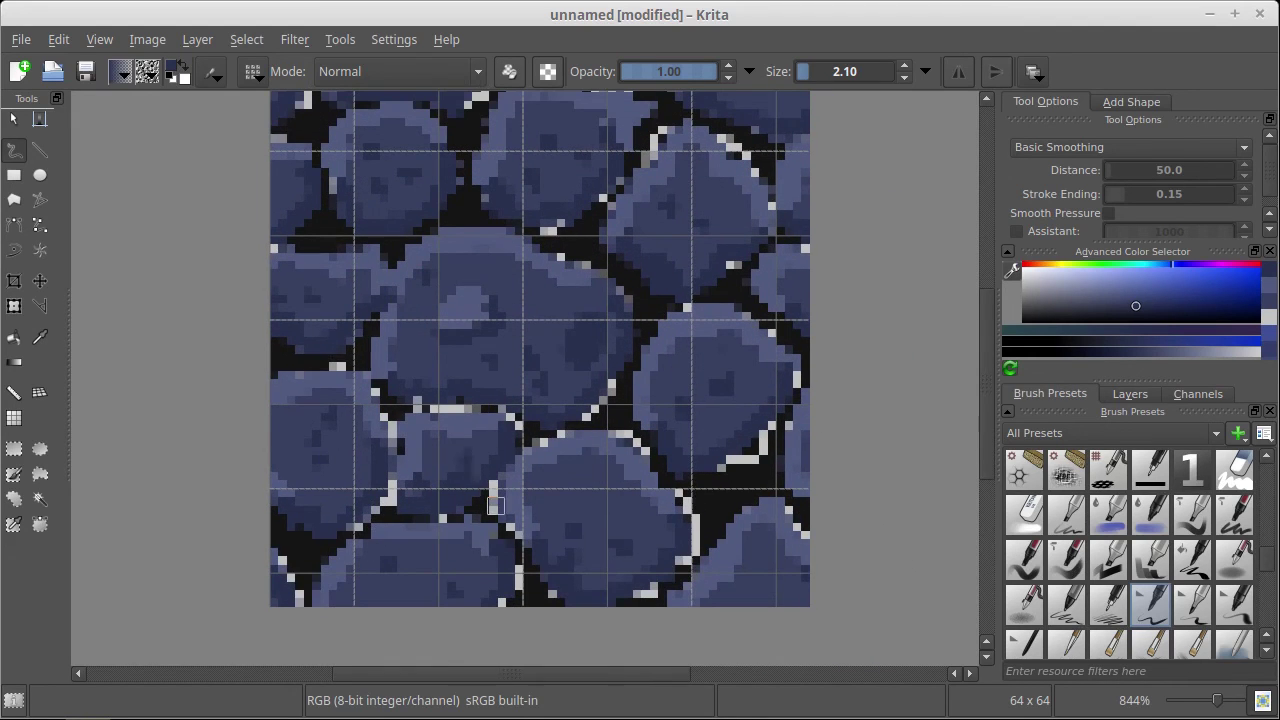
{"action": "scroll", "coordinate": [772, 393], "scroll_direction": "up", "scroll_amount": 3}
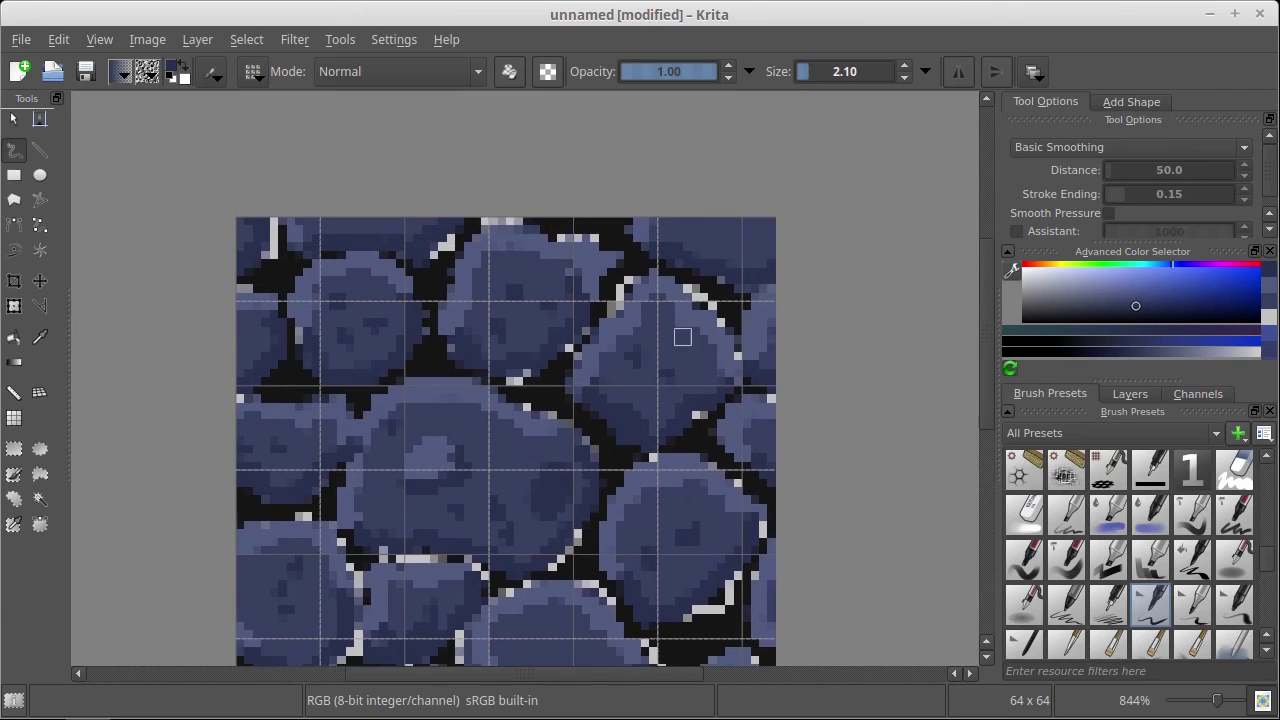
{"action": "key", "text": "w"}
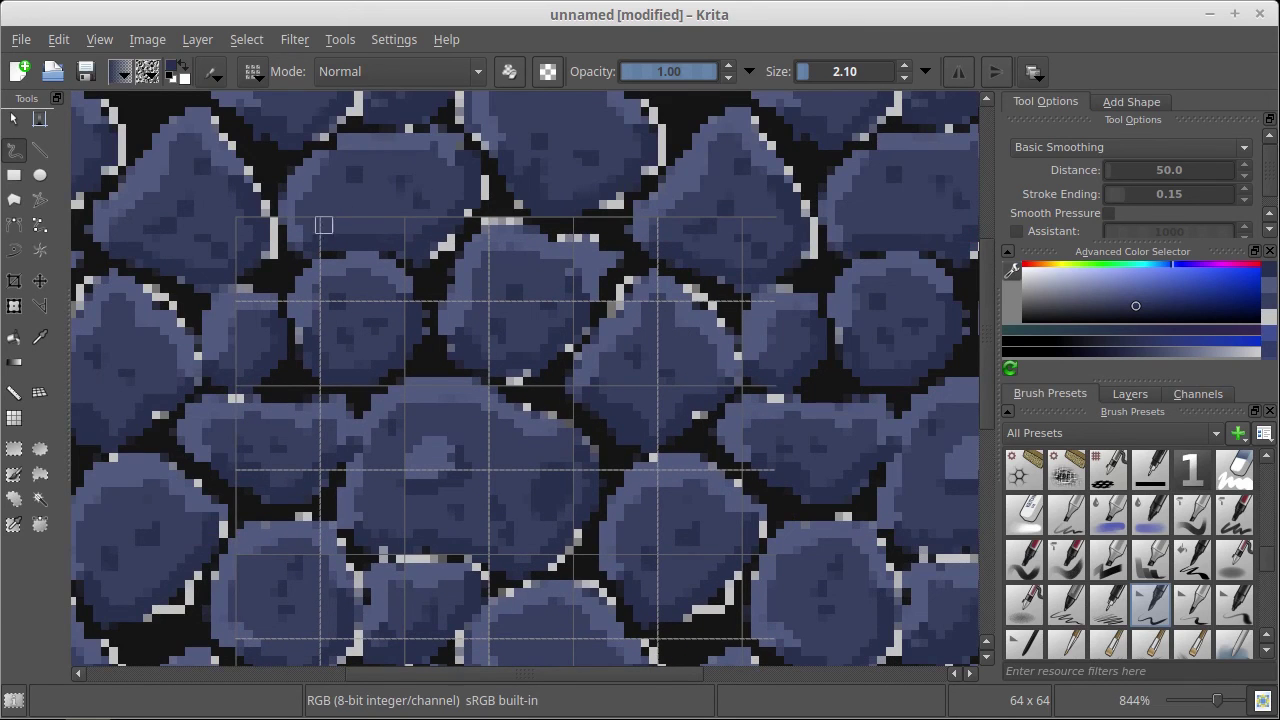
{"action": "left_click_drag", "start_coordinate": [506, 428], "coordinate": [536, 416]}
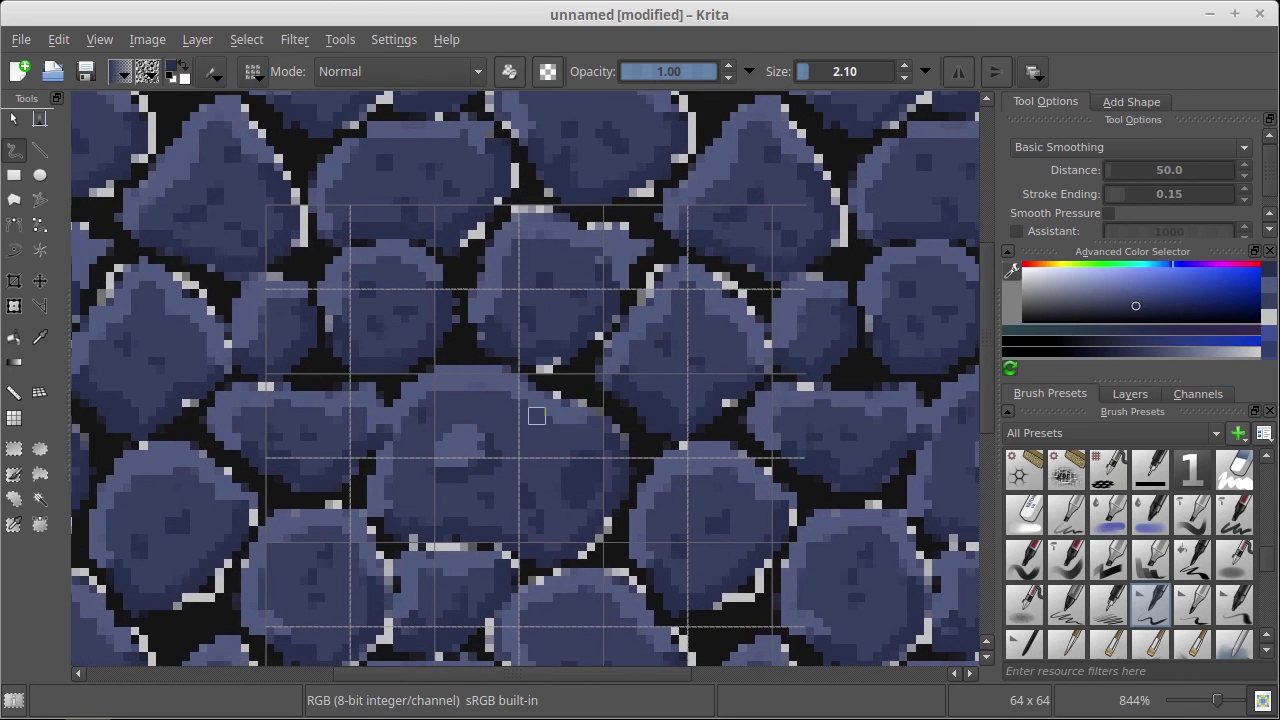
Sample the light blue and, with the brush reduced to 1.10 px, highlight the dark specks on the round upper-left stone
{"action": "left_click", "coordinate": [460, 436], "text": "ctrl"}
{"action": "scroll", "coordinate": [424, 212], "scroll_direction": "up", "scroll_amount": 4}
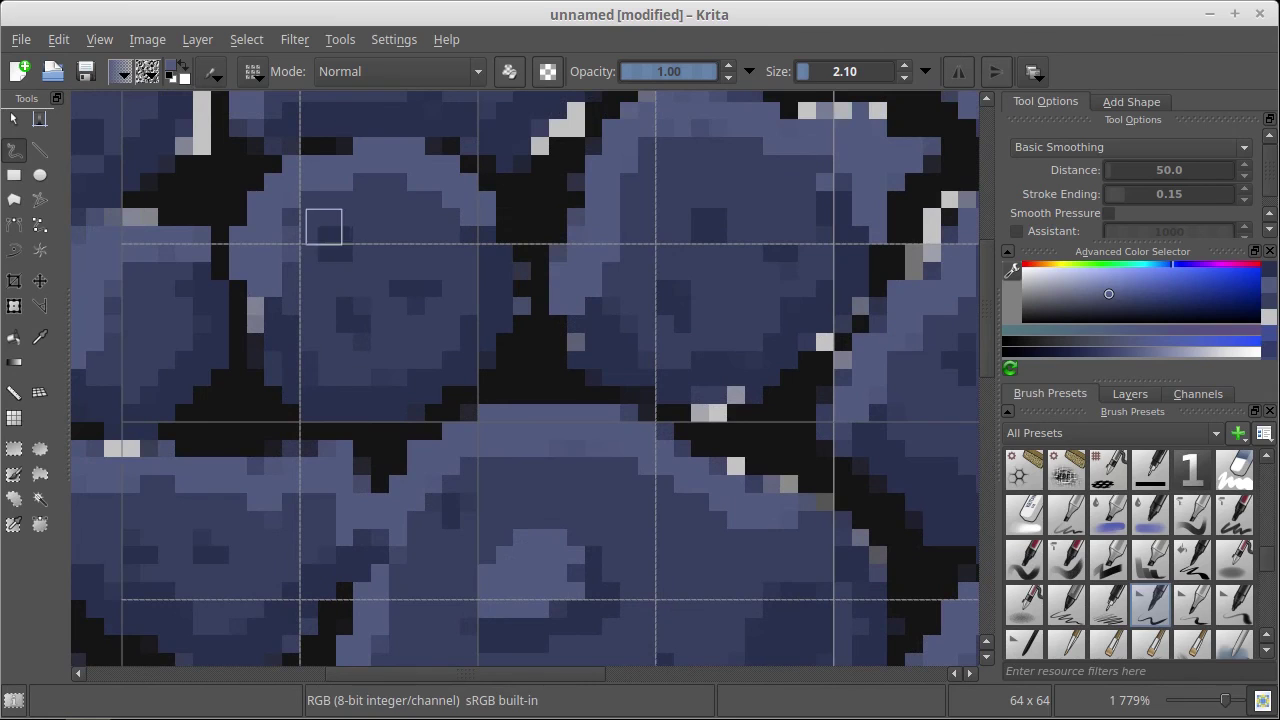
{"action": "left_click", "coordinate": [348, 258]}
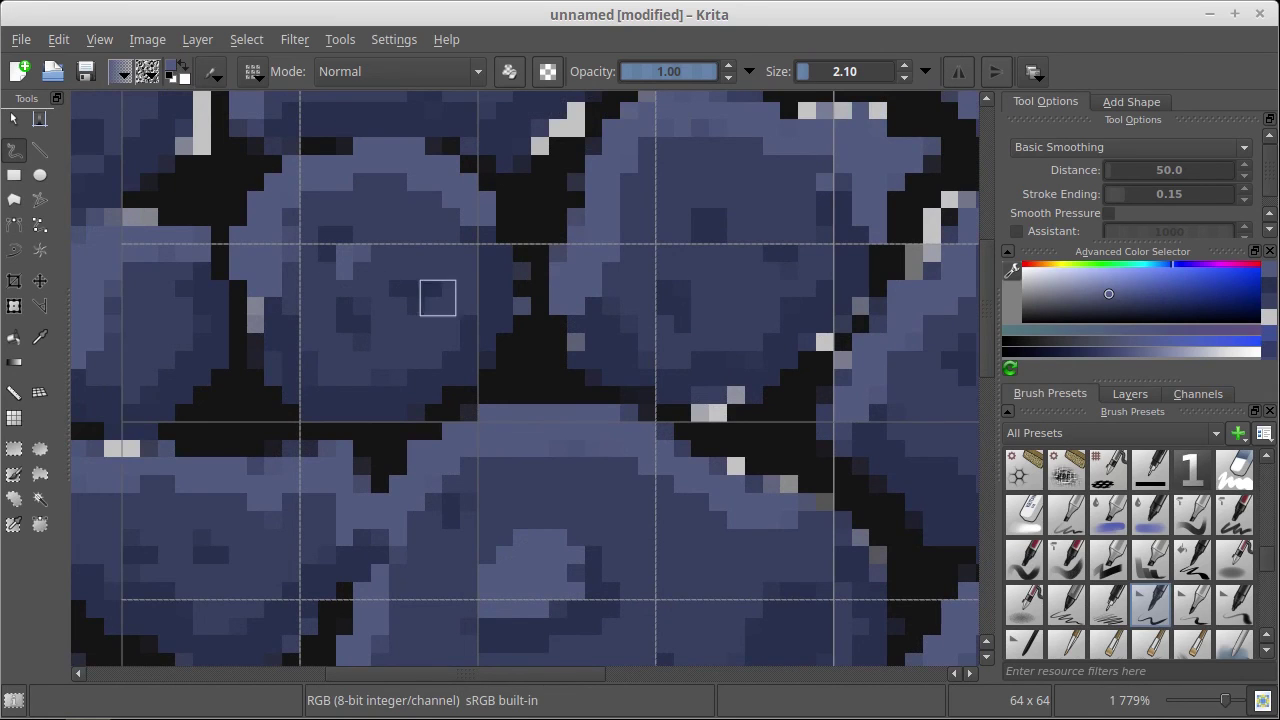
{"action": "key", "text": "bracketleft"}
{"action": "mouse_move", "coordinate": [418, 305]}
{"action": "left_mouse_down"}
{"action": "mouse_move", "coordinate": [398, 309]}
{"action": "mouse_move", "coordinate": [433, 290]}
{"action": "left_mouse_up"}
{"action": "left_click", "coordinate": [362, 341]}
Add small light blue highlights beside the dark specks on the top and upper-right stones
{"action": "left_click_drag", "start_coordinate": [404, 334], "coordinate": [305, 421]}
{"action": "left_click", "coordinate": [637, 342]}
{"action": "left_click_drag", "start_coordinate": [604, 321], "coordinate": [623, 315]}
{"action": "left_click_drag", "start_coordinate": [853, 440], "coordinate": [657, 283]}
{"action": "left_click", "coordinate": [693, 287]}
{"action": "left_click_drag", "start_coordinate": [736, 356], "coordinate": [771, 349]}
Paint thin light blue highlights beside the dark patches on the large central stone
{"action": "left_click_drag", "start_coordinate": [396, 387], "coordinate": [563, 289]}
{"action": "left_click_drag", "start_coordinate": [461, 411], "coordinate": [462, 488]}
{"action": "left_click_drag", "start_coordinate": [708, 465], "coordinate": [637, 531]}
{"action": "left_click_drag", "start_coordinate": [479, 604], "coordinate": [589, 371]}
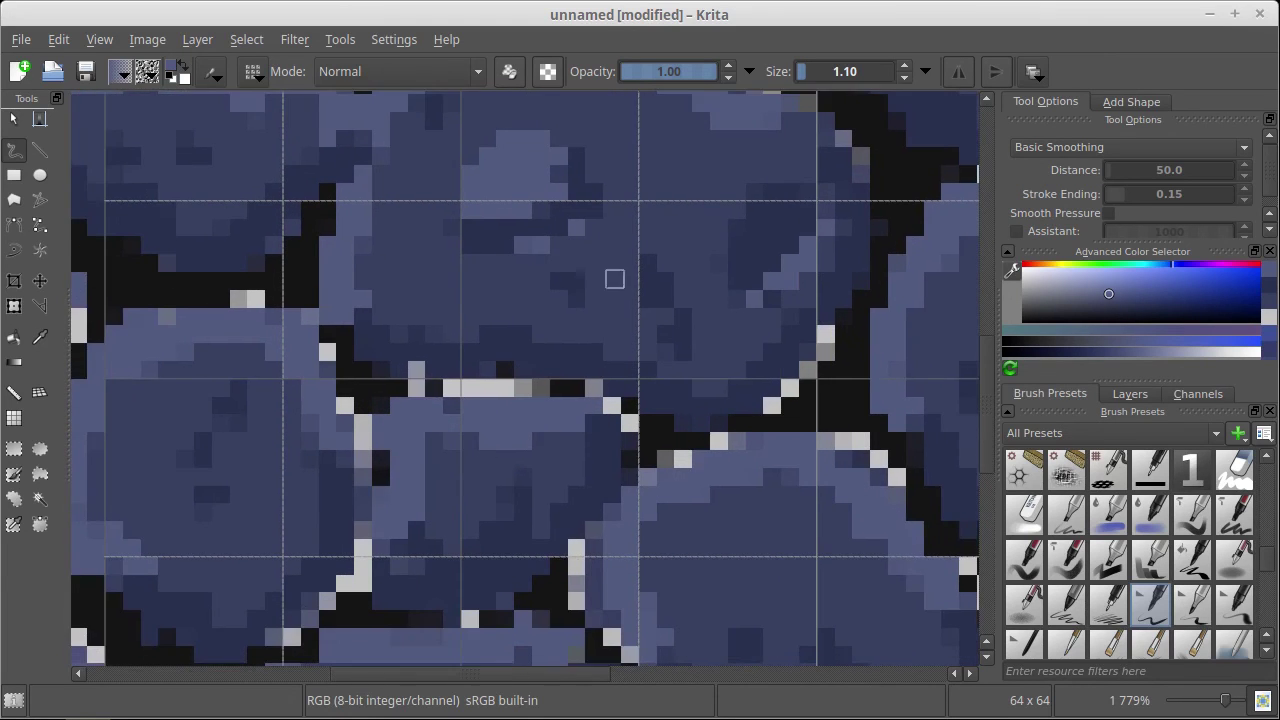
Paint small light blue highlights beside the dark specks on the left stone and the large rounded stone below the central one
{"action": "left_click_drag", "start_coordinate": [461, 494], "coordinate": [512, 348]}
{"action": "left_click_drag", "start_coordinate": [227, 381], "coordinate": [299, 360]}
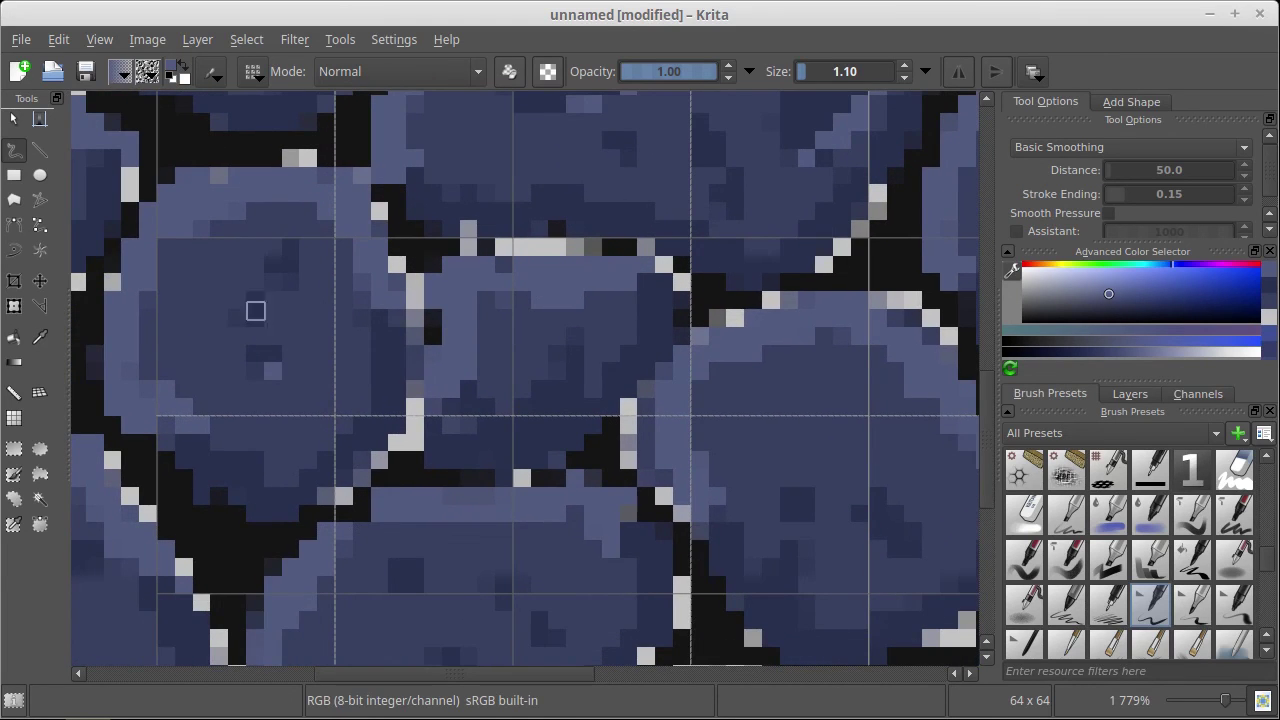
{"action": "scroll", "coordinate": [403, 383], "scroll_direction": "down", "scroll_amount": 2}
{"action": "scroll", "coordinate": [403, 383], "scroll_direction": "right", "scroll_amount": 1}
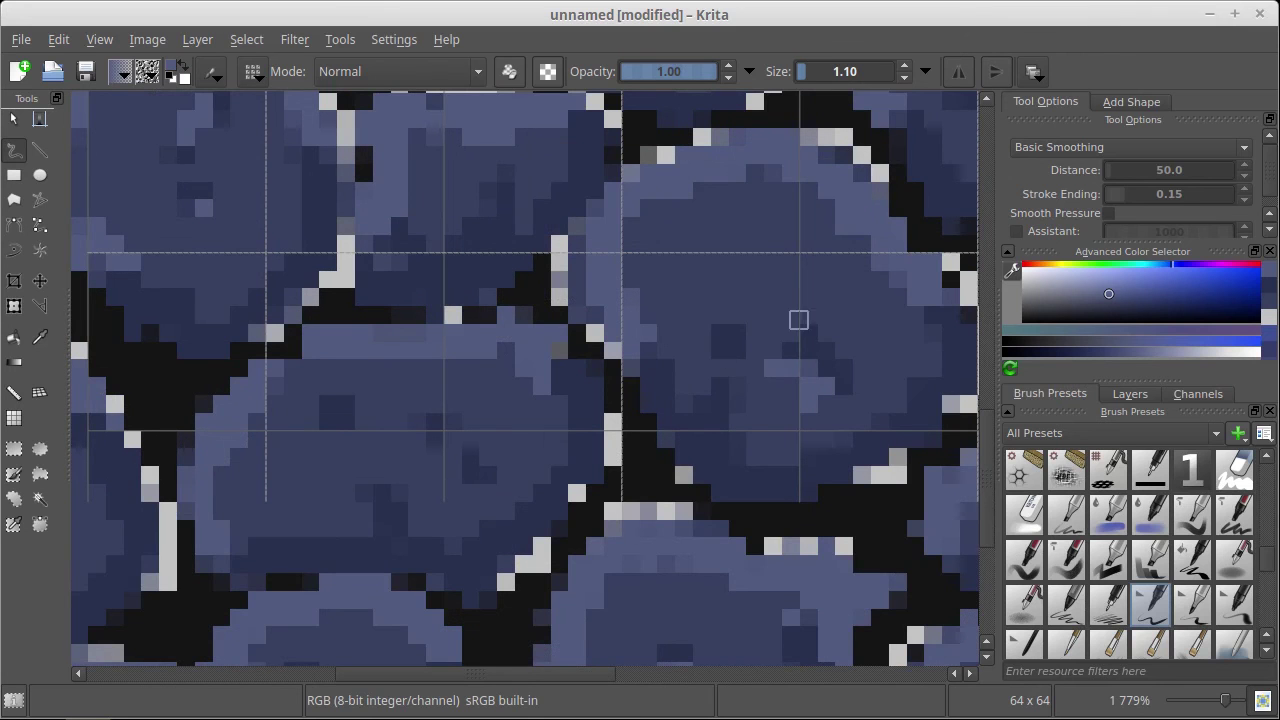
Add thin light blue highlights beside the dark specks on the wide lower stone and the neighbouring triangular stone
{"action": "scroll", "coordinate": [490, 500], "scroll_direction": "left", "scroll_amount": 2}
{"action": "scroll", "coordinate": [437, 314], "scroll_direction": "down", "scroll_amount": 2}
{"action": "scroll", "coordinate": [403, 157], "scroll_direction": "down", "scroll_amount": 2}
{"action": "scroll", "coordinate": [403, 157], "scroll_direction": "left", "scroll_amount": 1}
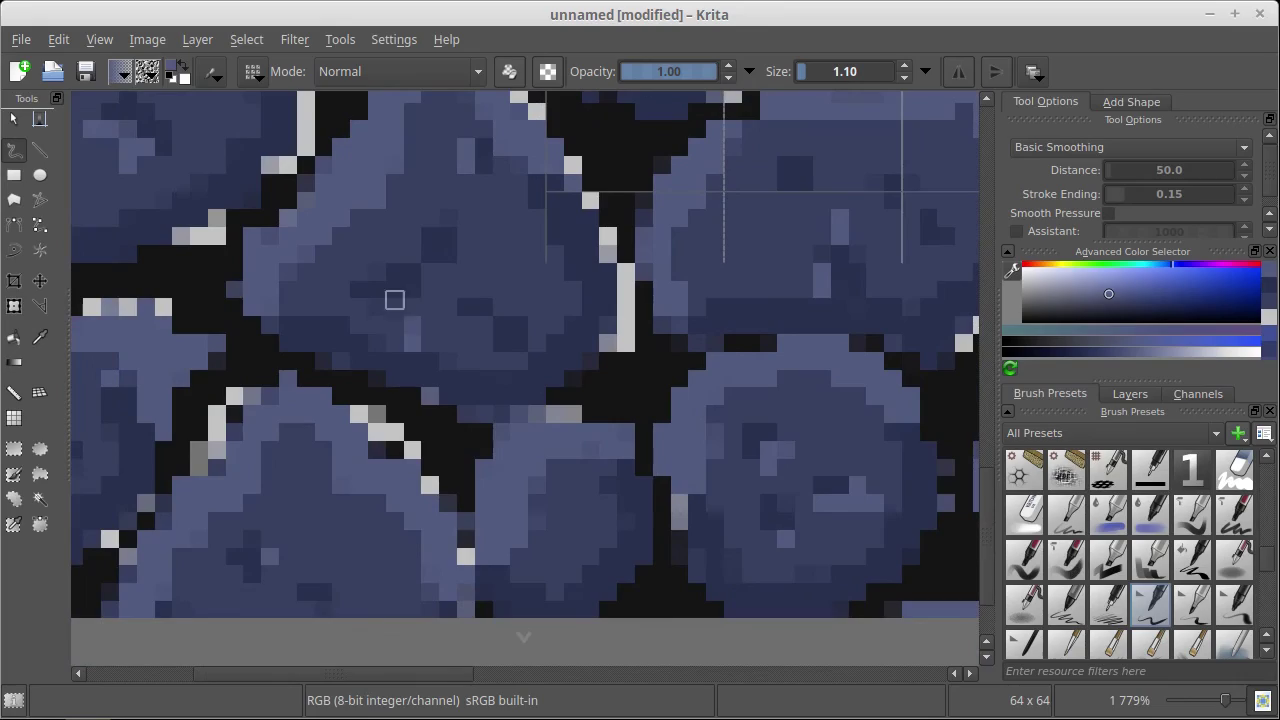
{"action": "left_click_drag", "start_coordinate": [504, 268], "coordinate": [249, 434]}
Check the tiled pattern with the light outlines on Layer 3 hidden, and delete Layer 3
{"action": "scroll", "coordinate": [510, 330], "scroll_direction": "down", "scroll_amount": 10}
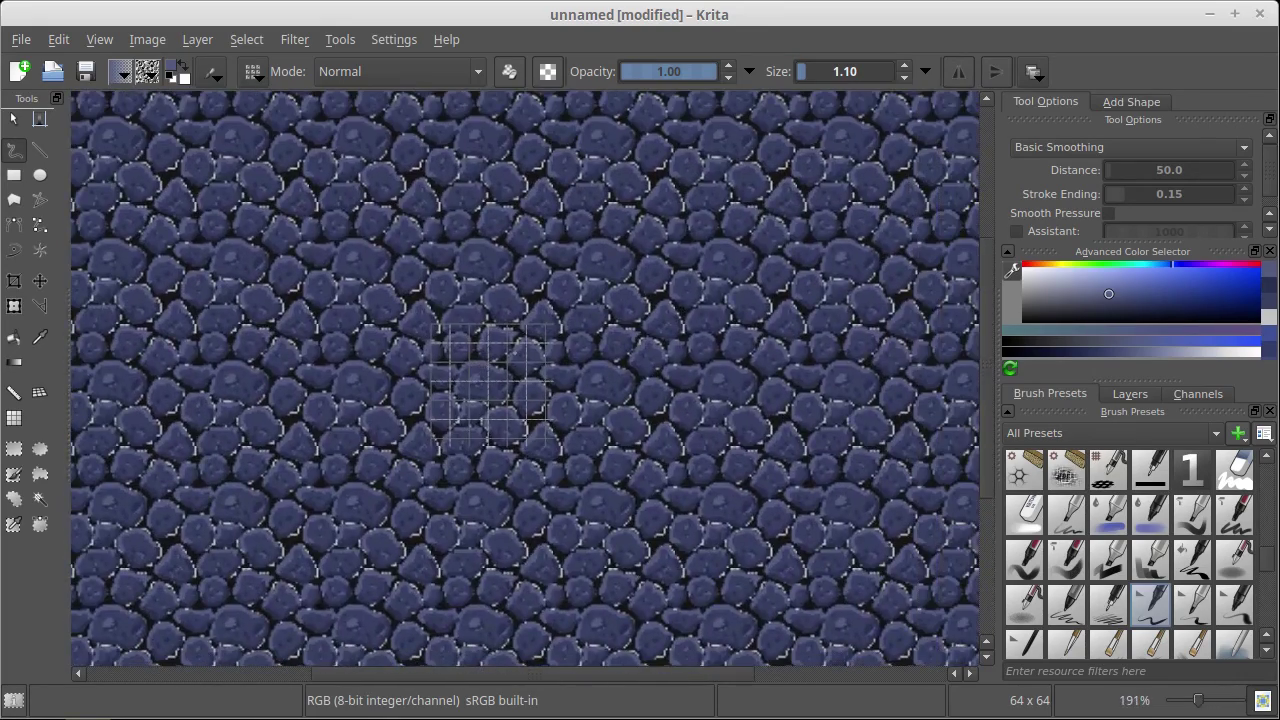
{"action": "left_click_drag", "start_coordinate": [510, 330], "coordinate": [408, 416]}
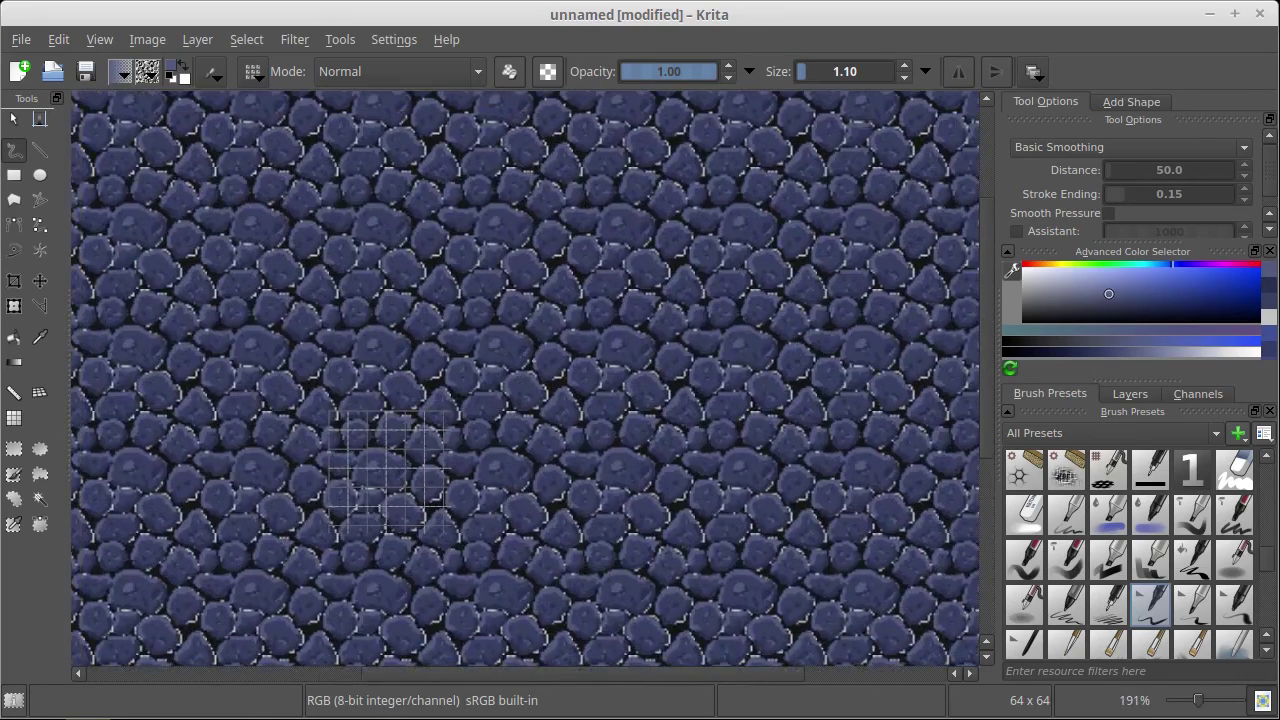
{"action": "left_click", "coordinate": [1126, 398]}
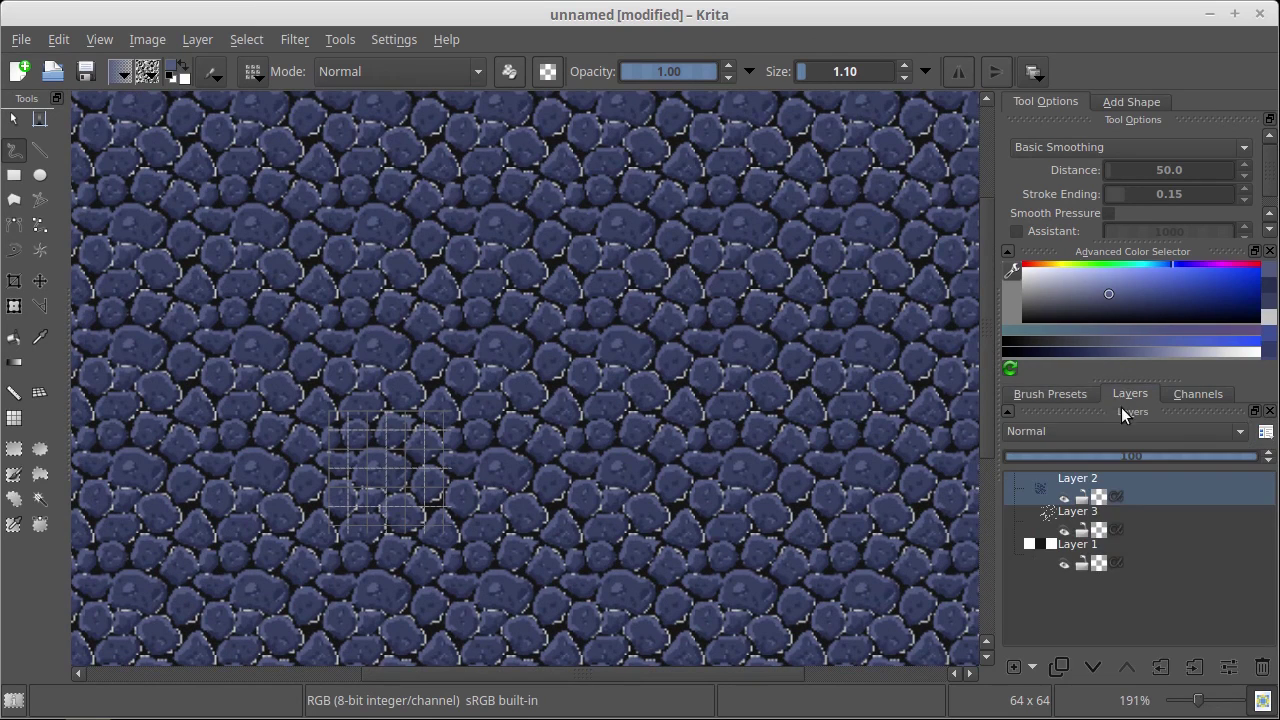
{"action": "left_click", "coordinate": [1148, 527]}
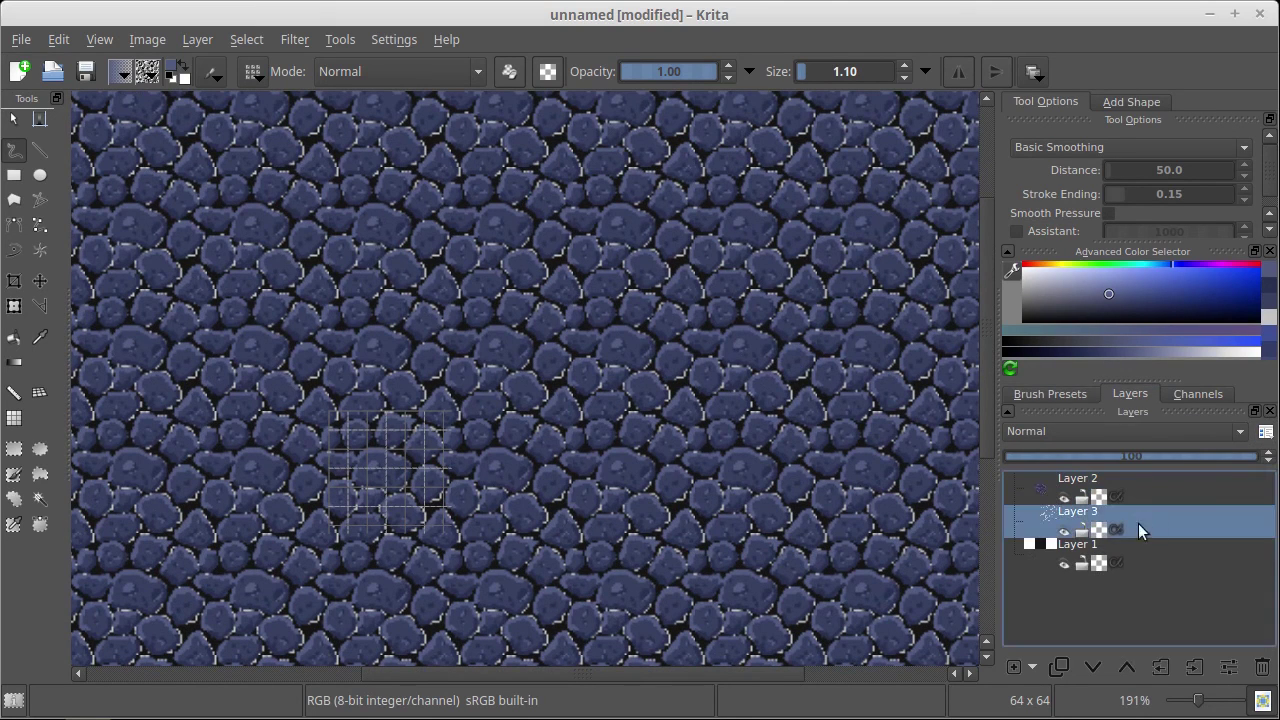
{"action": "left_click", "coordinate": [1064, 531]}
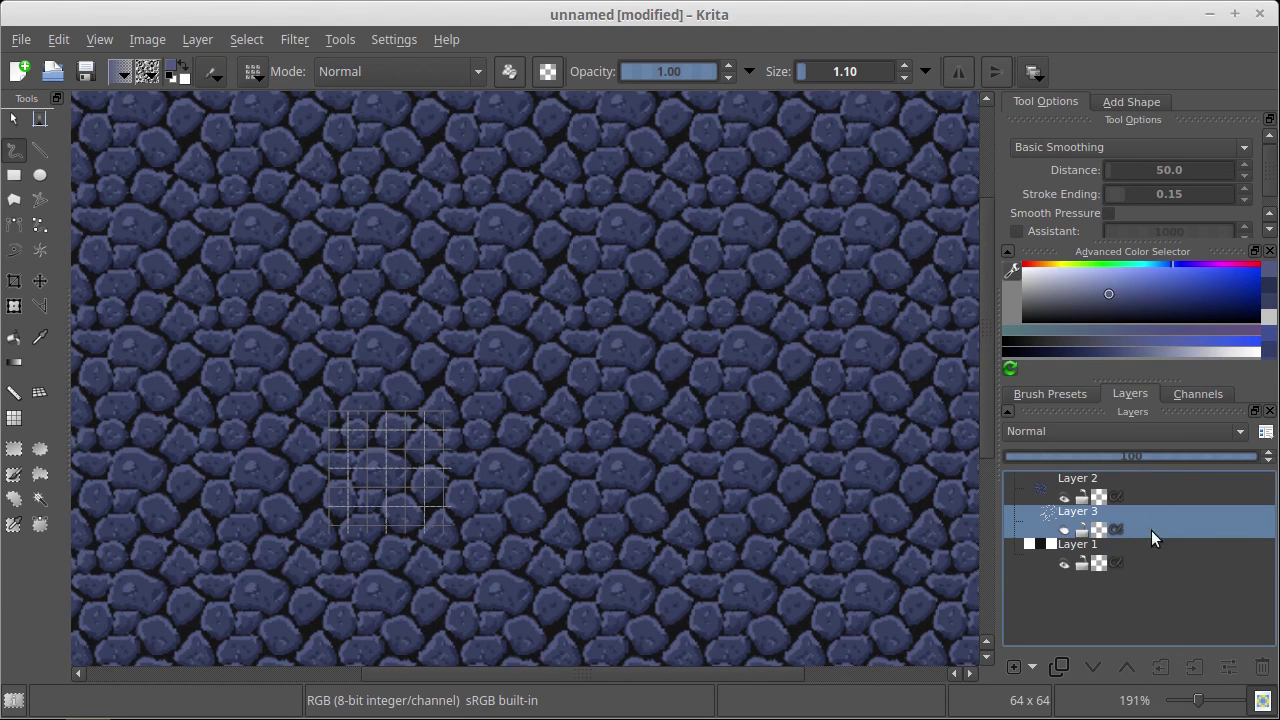
{"action": "left_click", "coordinate": [1064, 530]}
{"action": "left_click", "coordinate": [1262, 667]}
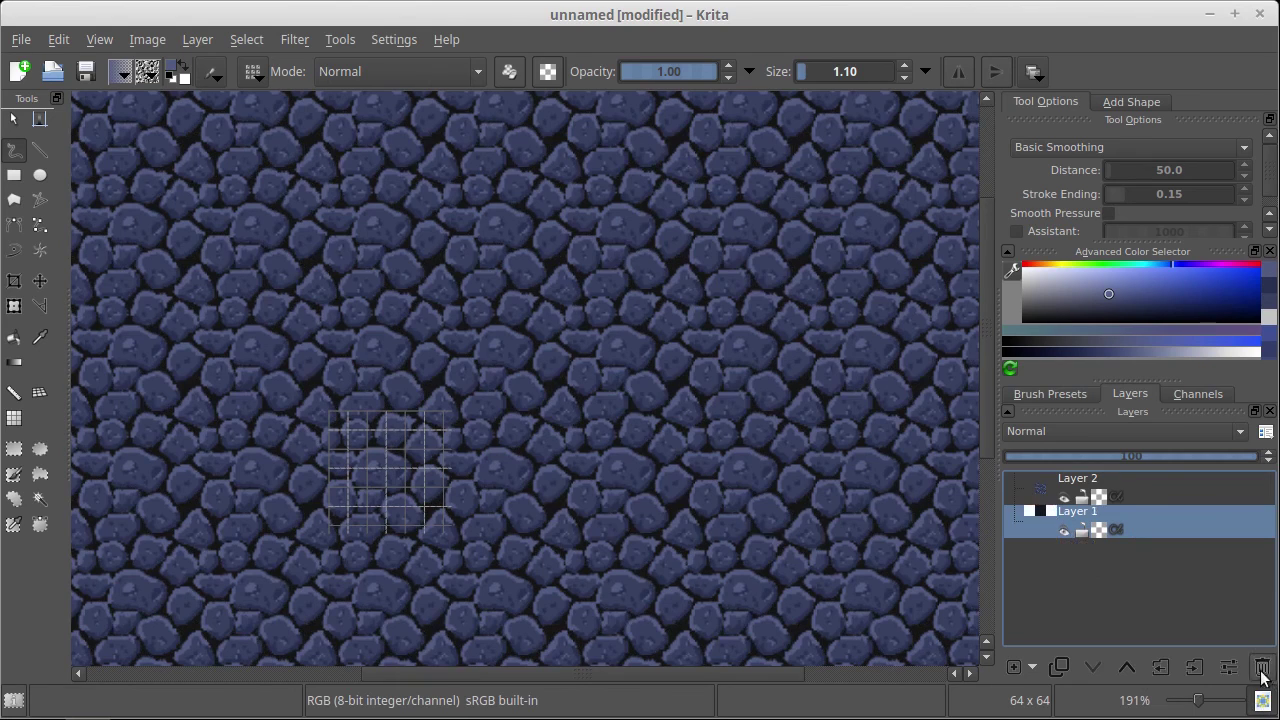
Turn wrap-around mode off to inspect the single 64 x 64 tile, and turn it back on
{"action": "left_click_drag", "start_coordinate": [518, 371], "coordinate": [622, 368]}
{"action": "key", "text": "w"}
{"action": "left_click_drag", "start_coordinate": [476, 377], "coordinate": [599, 256]}
{"action": "left_click_drag", "start_coordinate": [474, 466], "coordinate": [590, 157]}
{"action": "left_click_drag", "start_coordinate": [560, 366], "coordinate": [585, 275]}
{"action": "scroll", "coordinate": [578, 280], "scroll_direction": "down", "scroll_amount": 1}
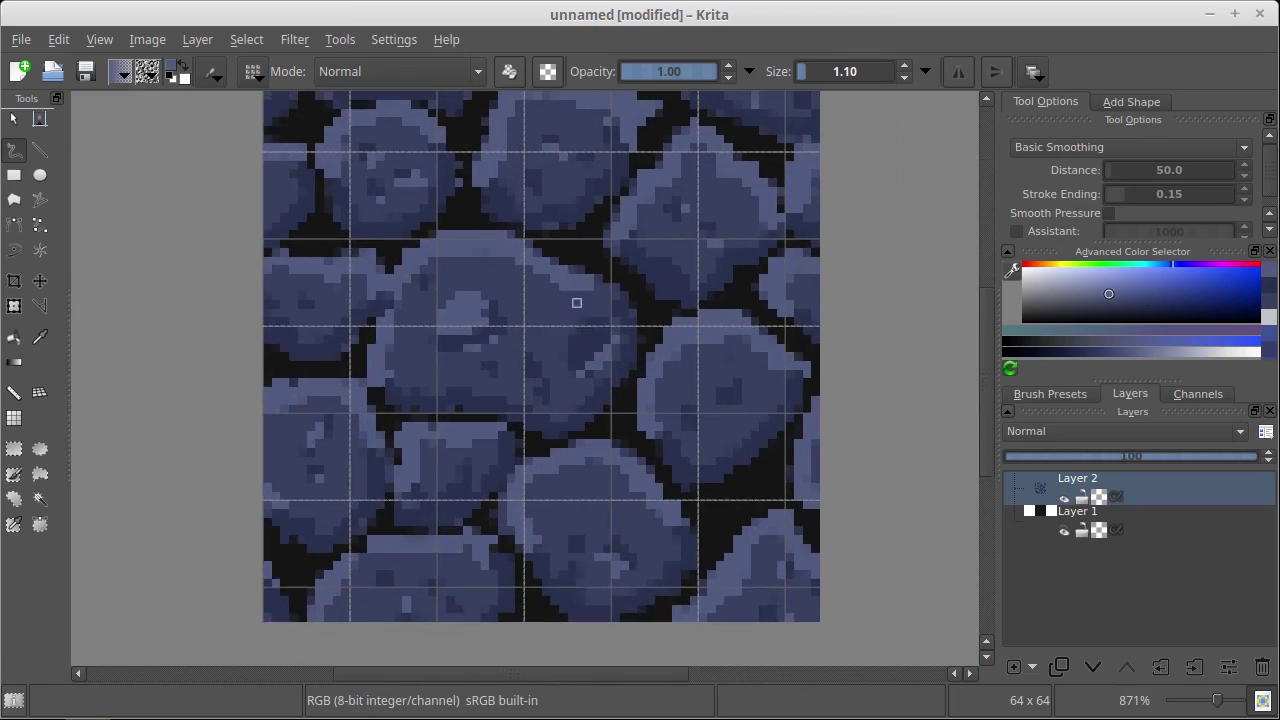
{"action": "scroll", "coordinate": [564, 311], "scroll_direction": "down", "scroll_amount": 1}
{"action": "key", "text": "w"}
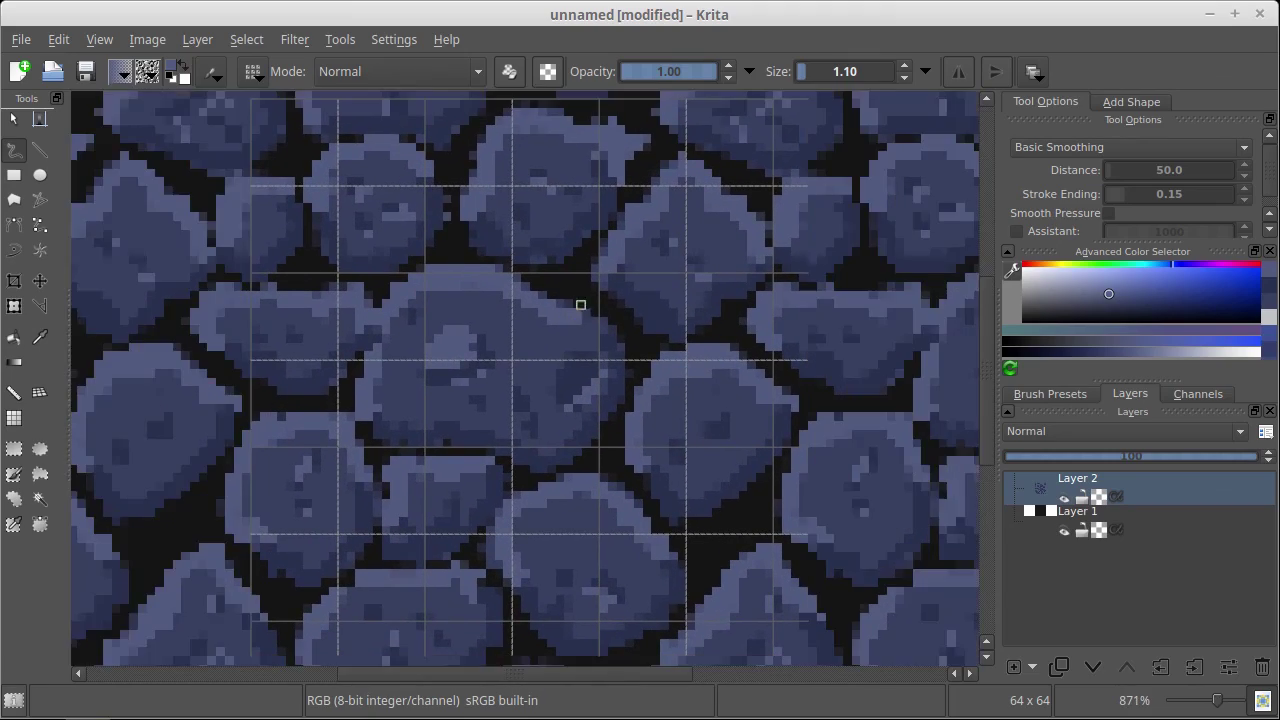
Examine the repeating stone pattern across neighbouring tiles for visible seams
{"action": "left_click_drag", "start_coordinate": [583, 293], "coordinate": [472, 568]}
{"action": "left_click_drag", "start_coordinate": [683, 330], "coordinate": [691, 414]}
{"action": "left_click_drag", "start_coordinate": [588, 412], "coordinate": [654, 258]}
{"action": "left_click_drag", "start_coordinate": [689, 317], "coordinate": [689, 204]}
{"action": "left_click_drag", "start_coordinate": [687, 253], "coordinate": [501, 457]}
{"action": "left_click_drag", "start_coordinate": [587, 324], "coordinate": [533, 378]}
{"action": "left_click_drag", "start_coordinate": [504, 446], "coordinate": [576, 314]}
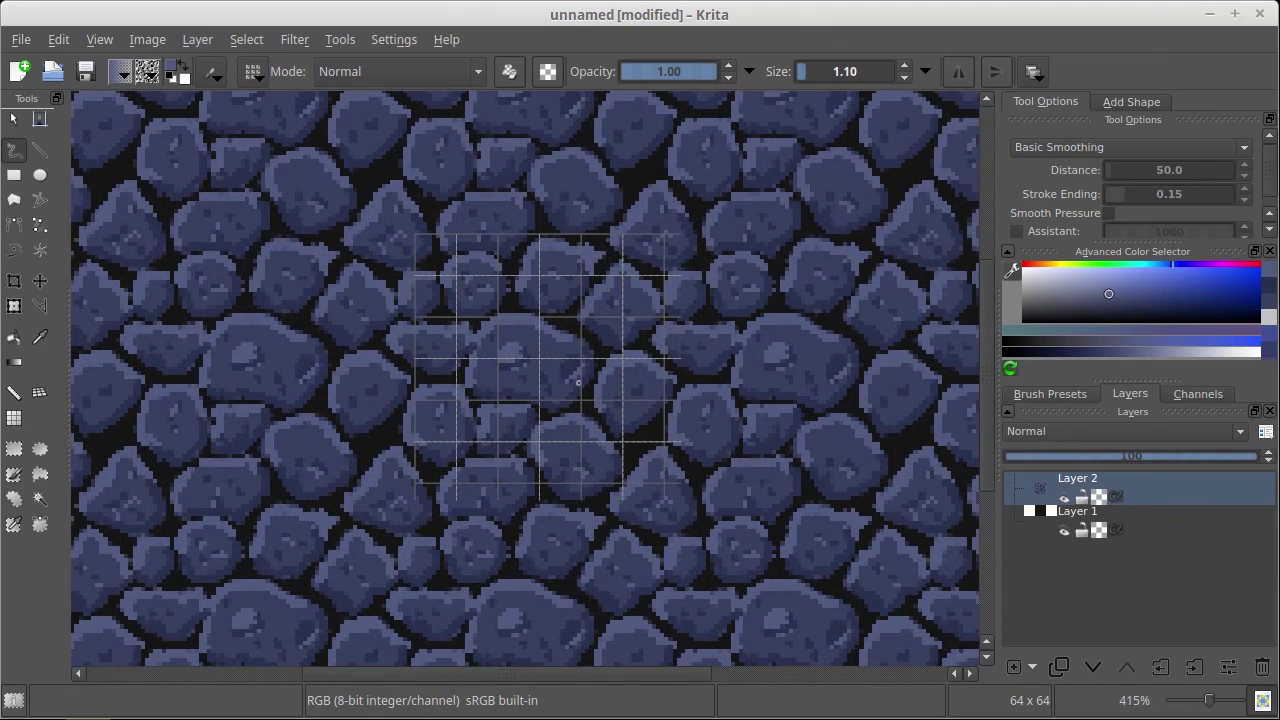